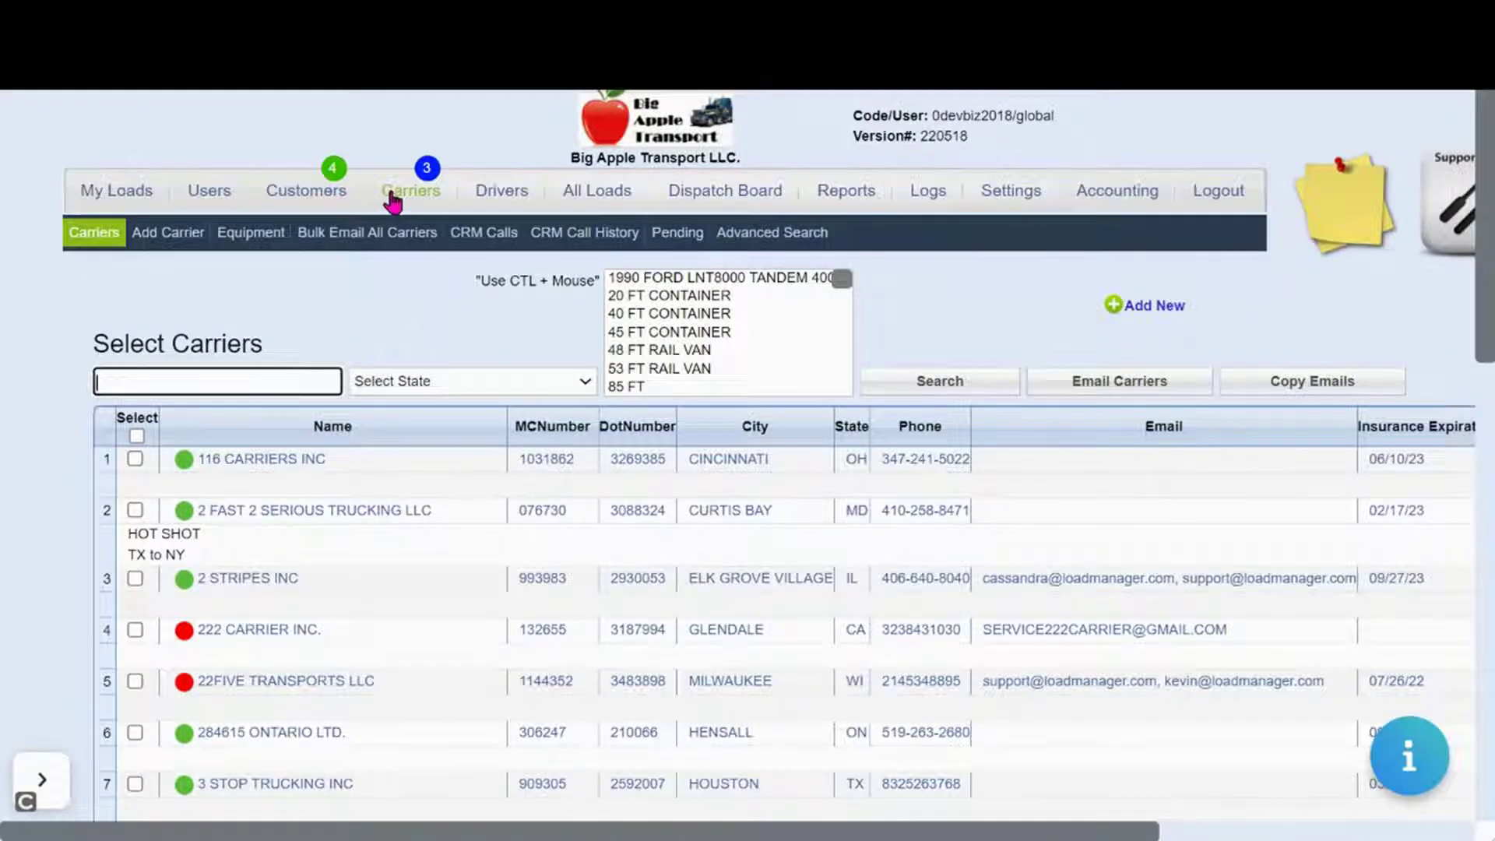
Add a new carrier from DOT number 1315209 and load its prefilled Carrier Information form
{"action": "left_click", "coordinate": [194, 250]}
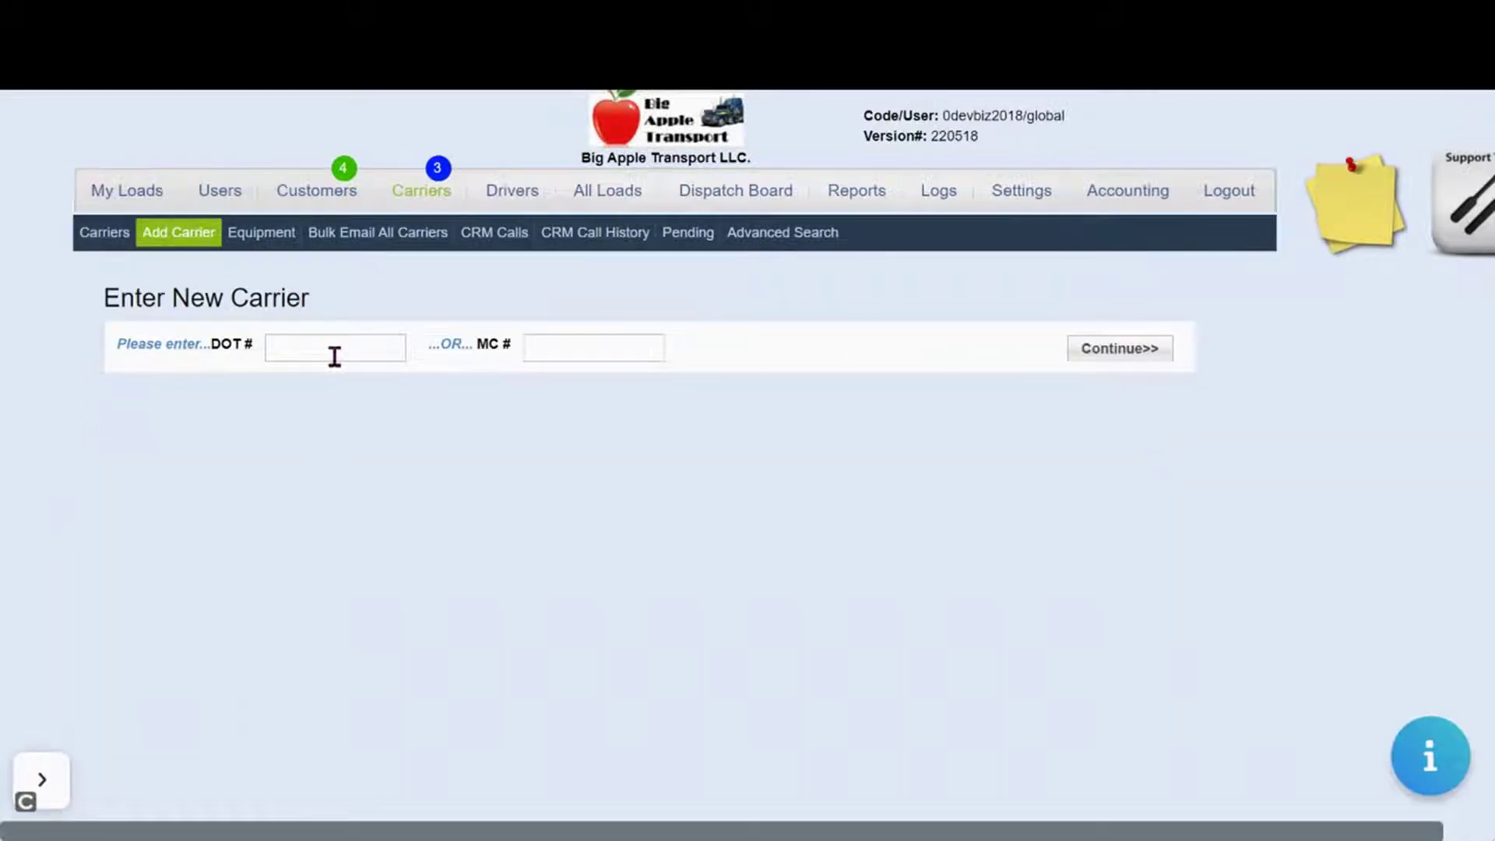
{"action": "left_click", "coordinate": [334, 356]}
{"action": "type", "text": "1315209"}
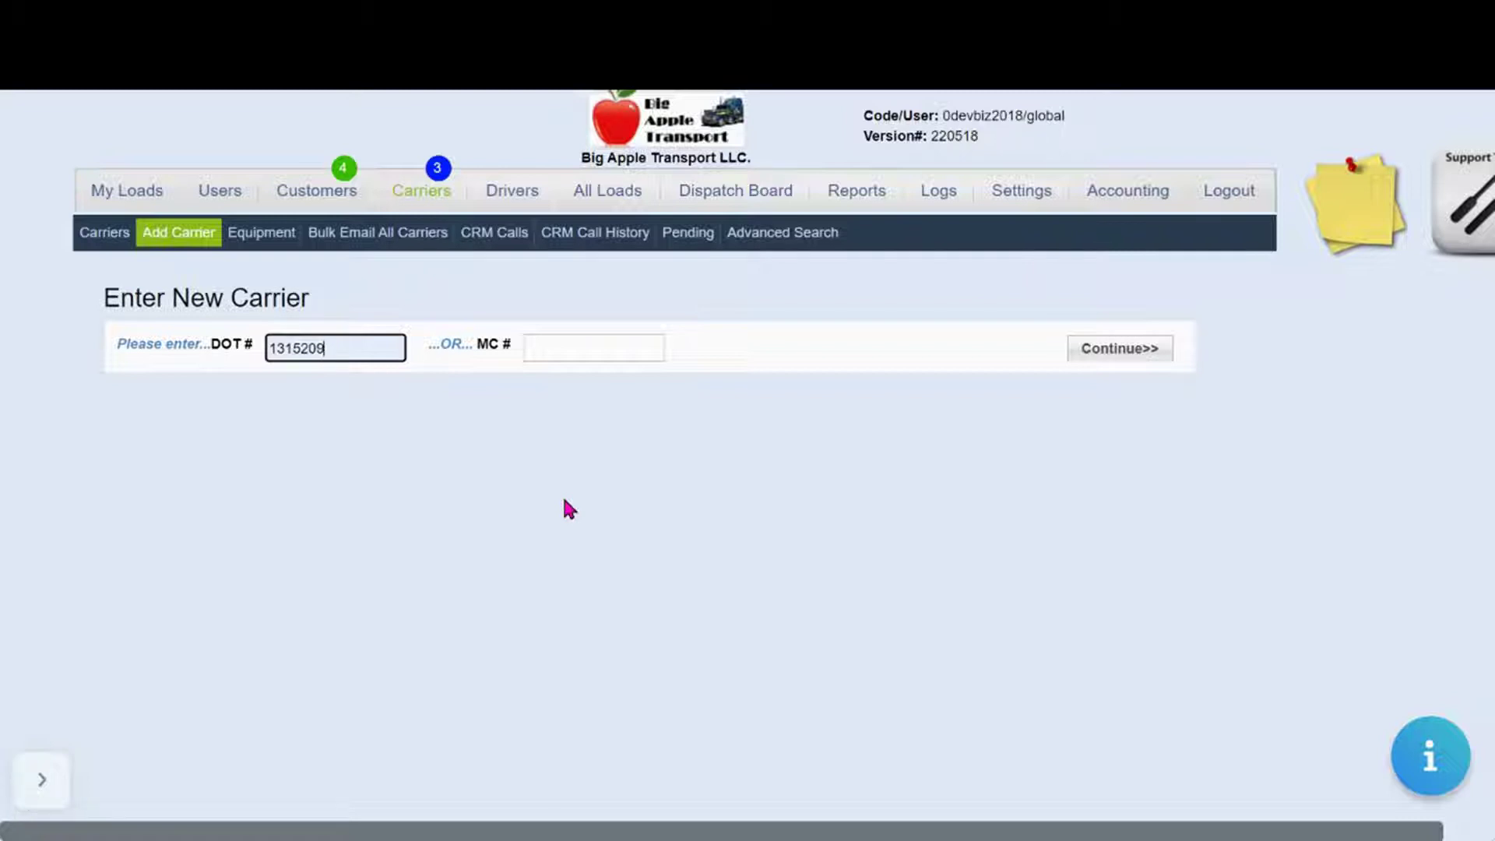
{"action": "left_click", "coordinate": [1129, 348]}
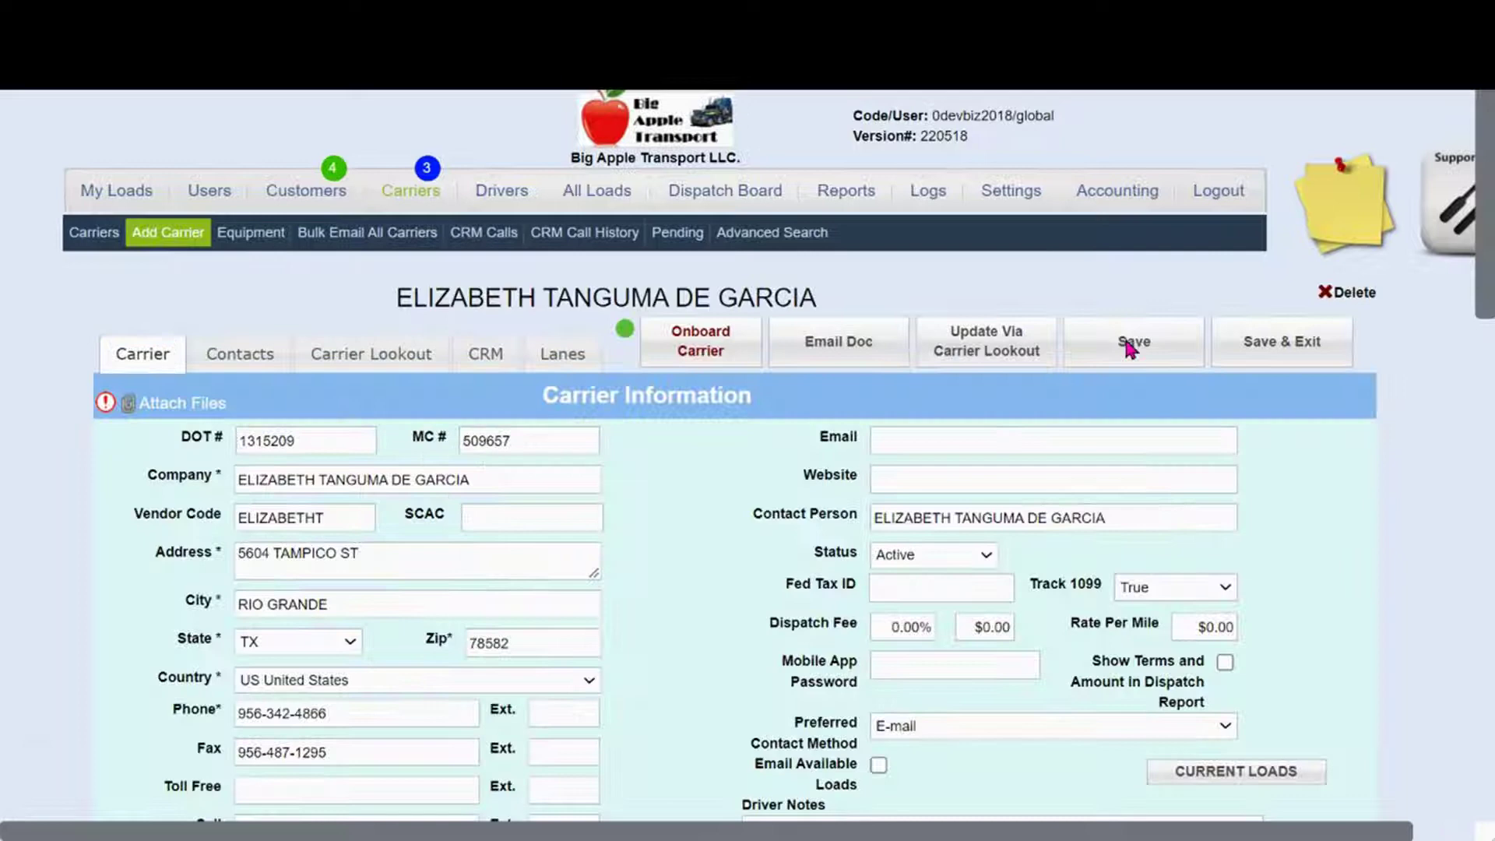
{"action": "left_click_drag", "start_coordinate": [1488, 250], "coordinate": [1487, 315]}
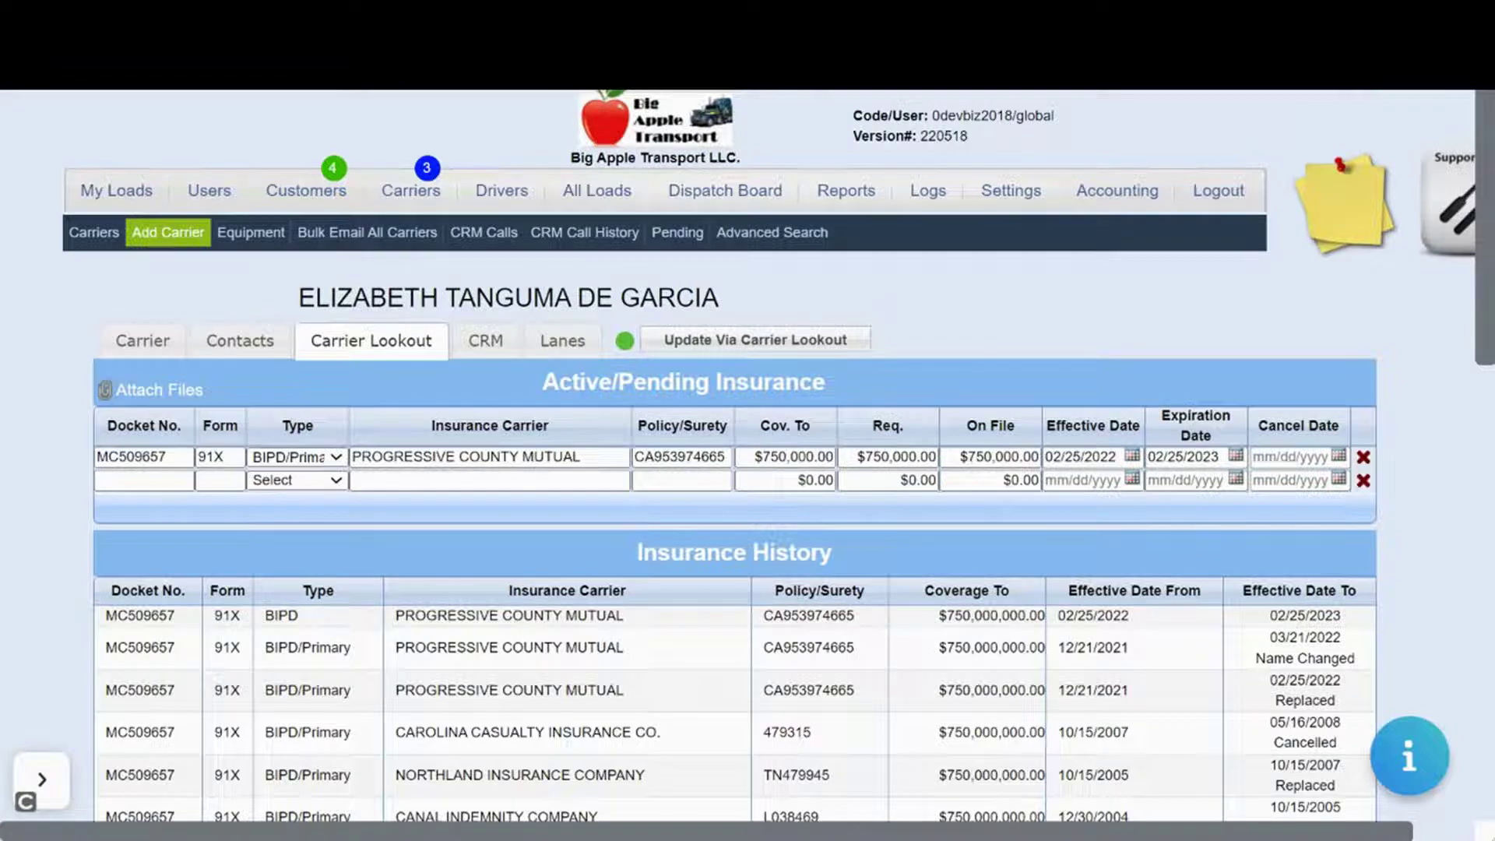
Scroll through the Carrier Lookout insurance tables and BASIC scores, then return to the top
{"action": "left_click_drag", "start_coordinate": [1487, 222], "coordinate": [1414, 477]}
{"action": "scroll", "coordinate": [1414, 477], "scroll_direction": "down", "scroll_amount": 4}
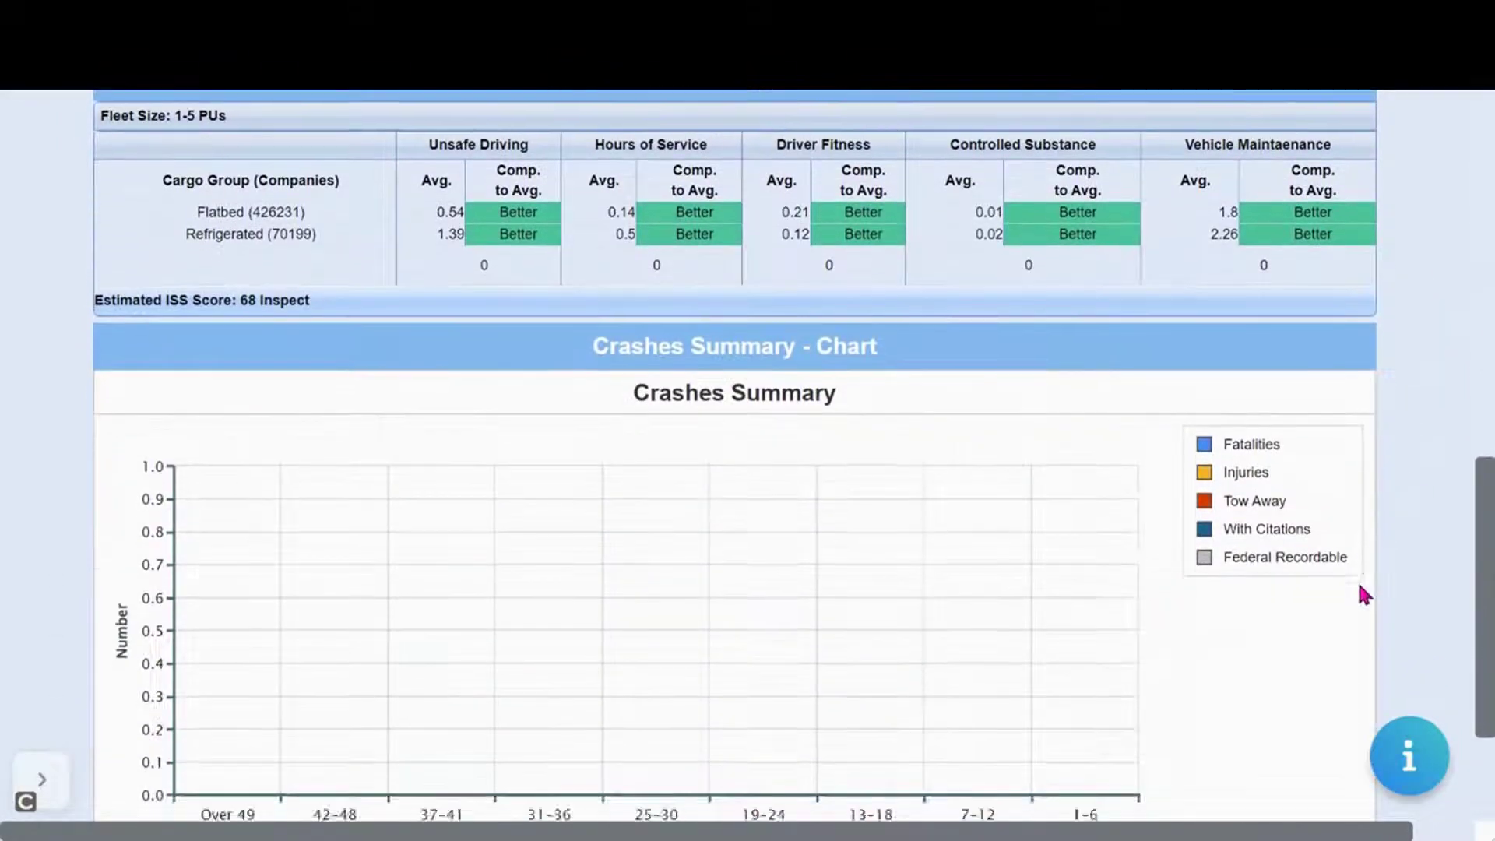
{"action": "scroll", "coordinate": [1361, 594], "scroll_direction": "up", "scroll_amount": 3}
{"action": "scroll", "coordinate": [1364, 498], "scroll_direction": "up", "scroll_amount": 10}
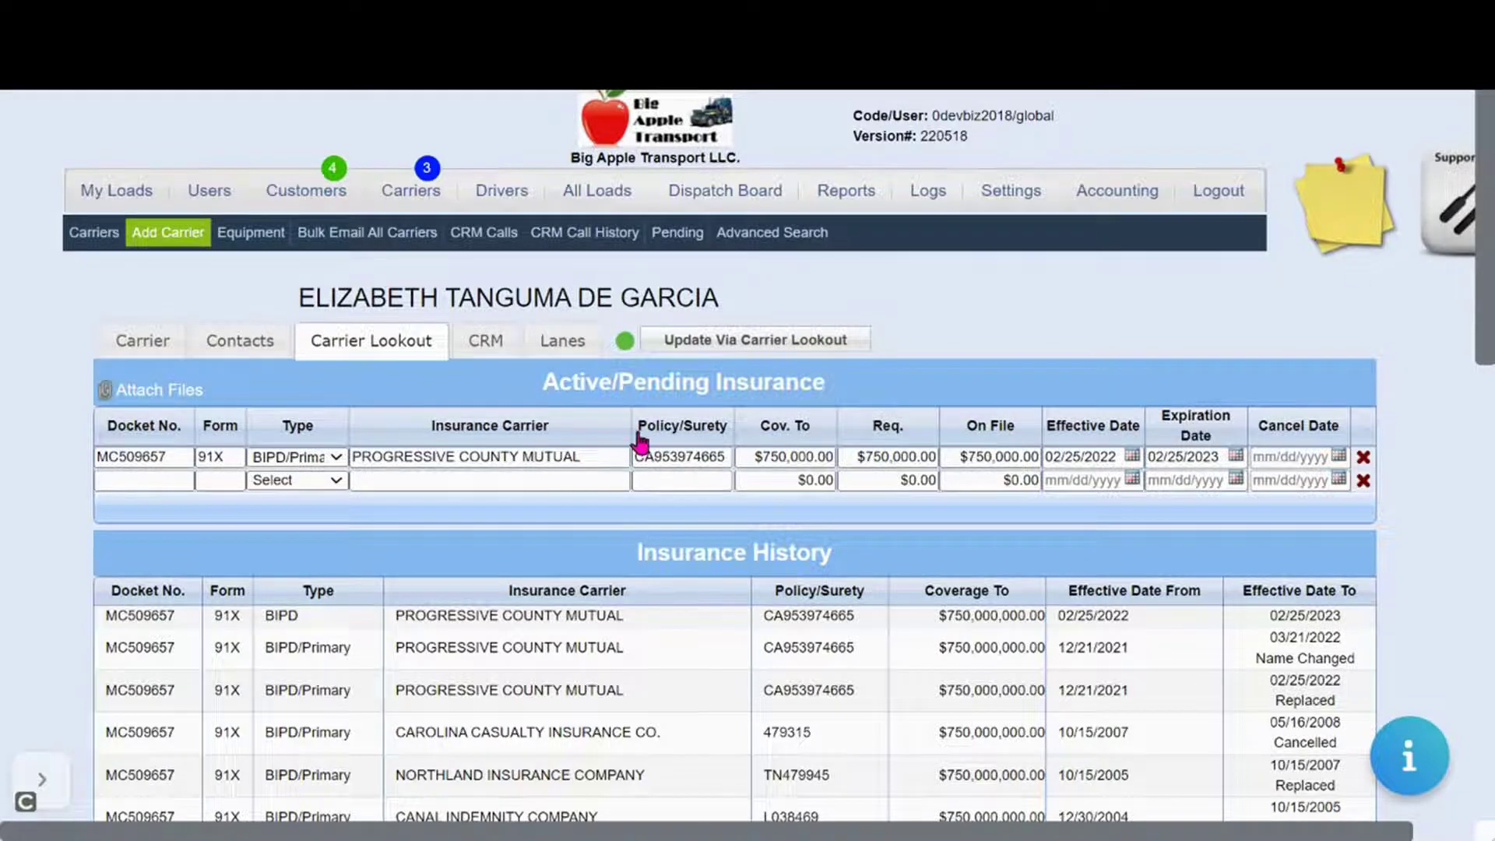
Update the carrier record via Carrier Lookout, recheck the lookout data, and bring up the onboarding email
{"action": "left_click", "coordinate": [153, 352]}
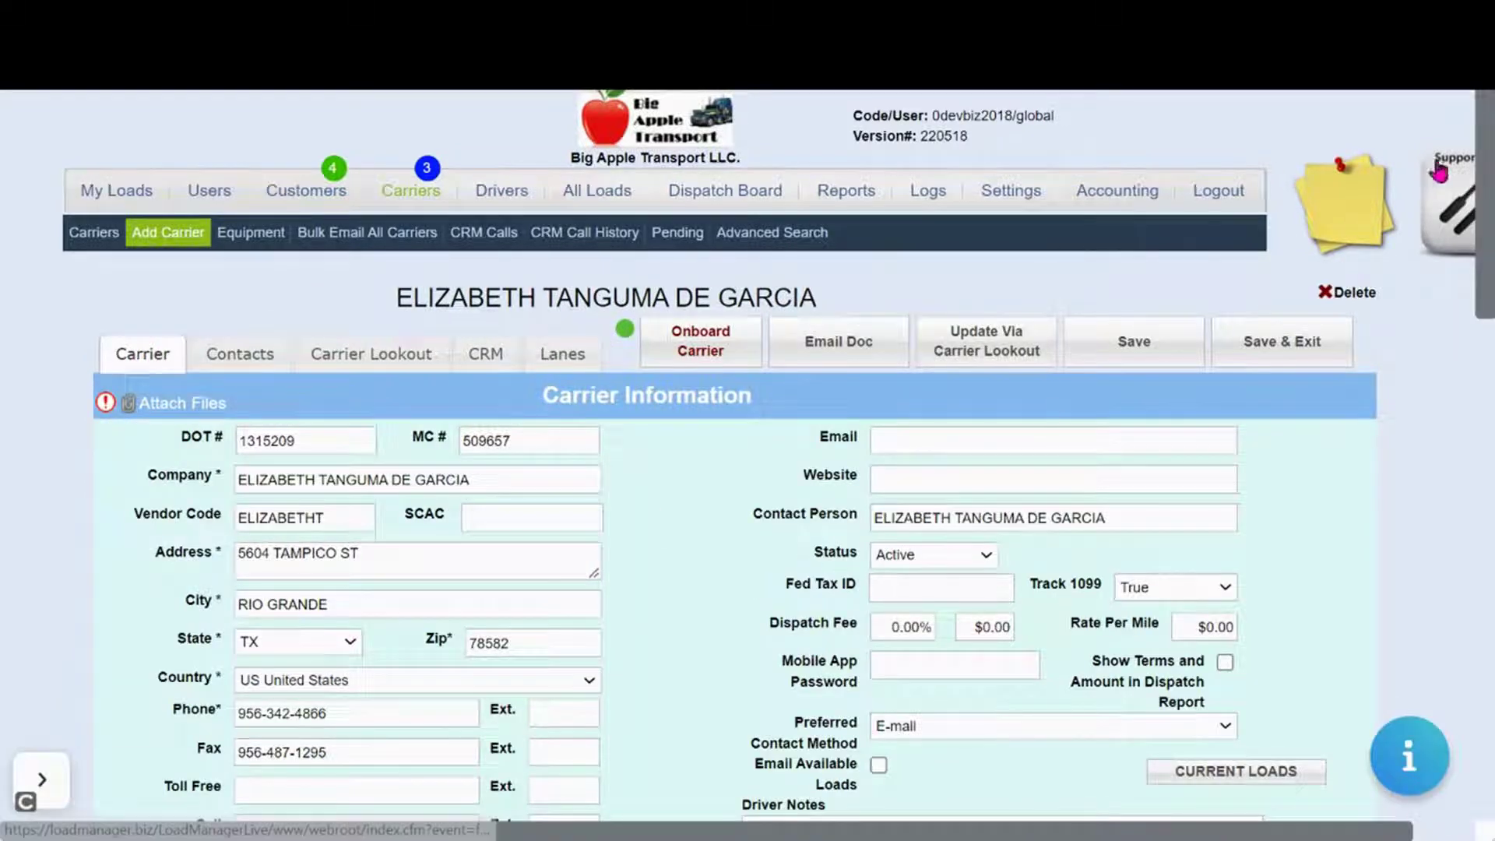
{"action": "left_click_drag", "start_coordinate": [1485, 181], "coordinate": [1486, 210]}
{"action": "left_click", "coordinate": [976, 243]}
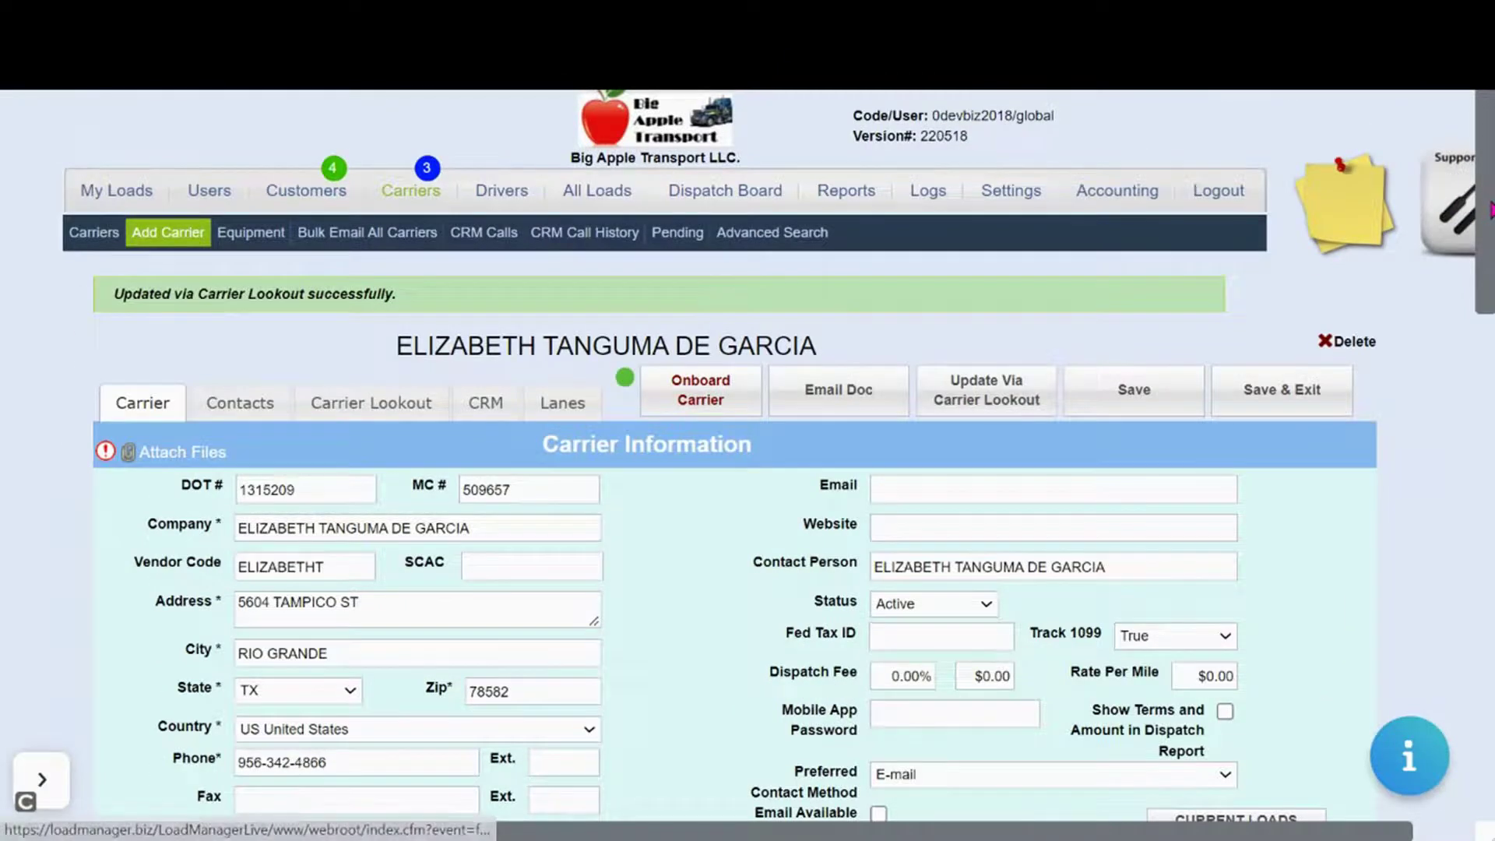
{"action": "left_click_drag", "start_coordinate": [1487, 211], "coordinate": [1458, 291]}
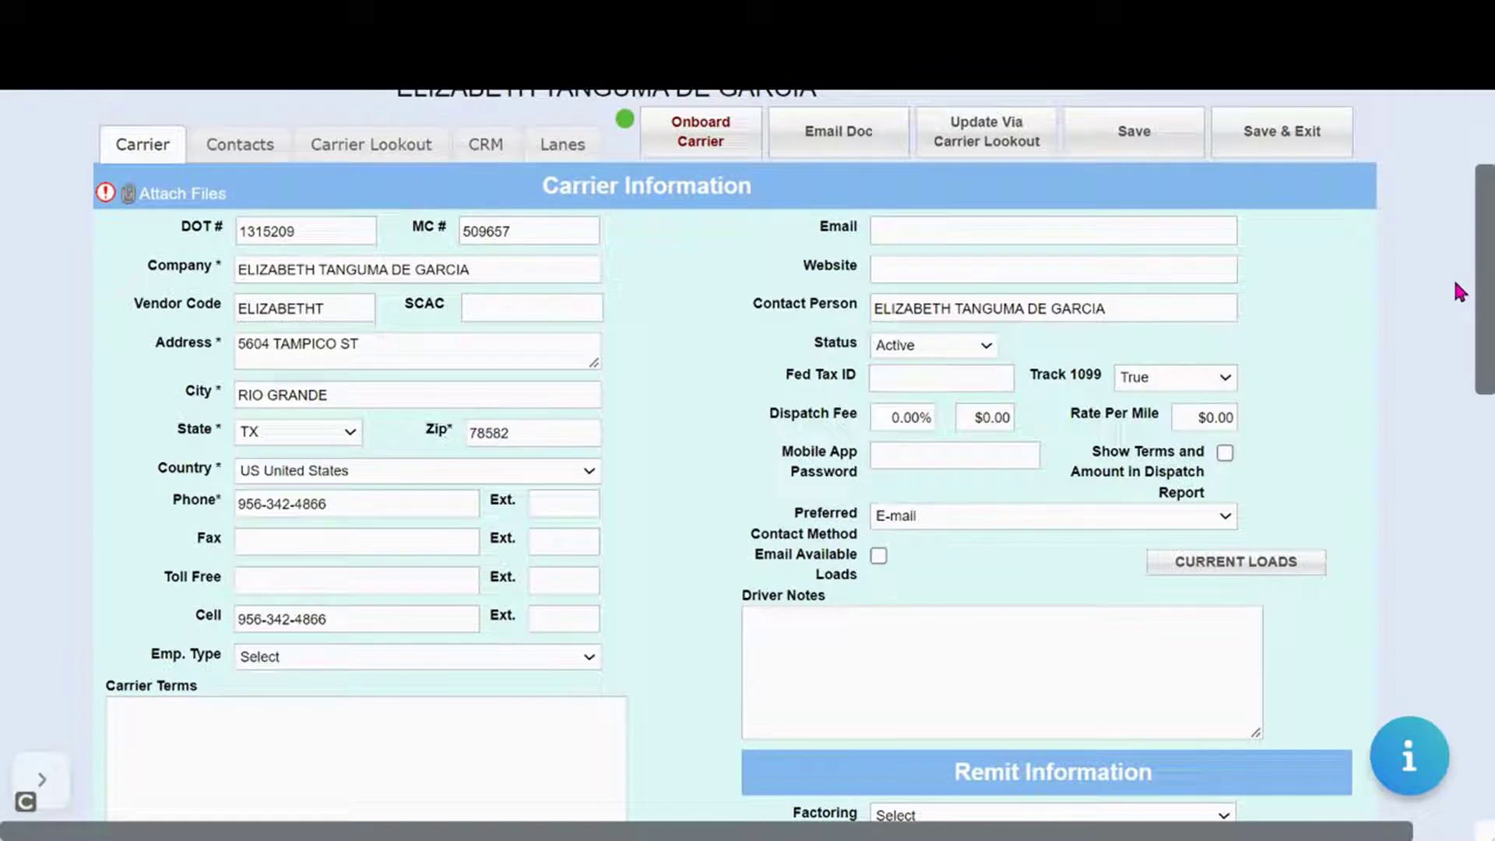
{"action": "left_click", "coordinate": [342, 145]}
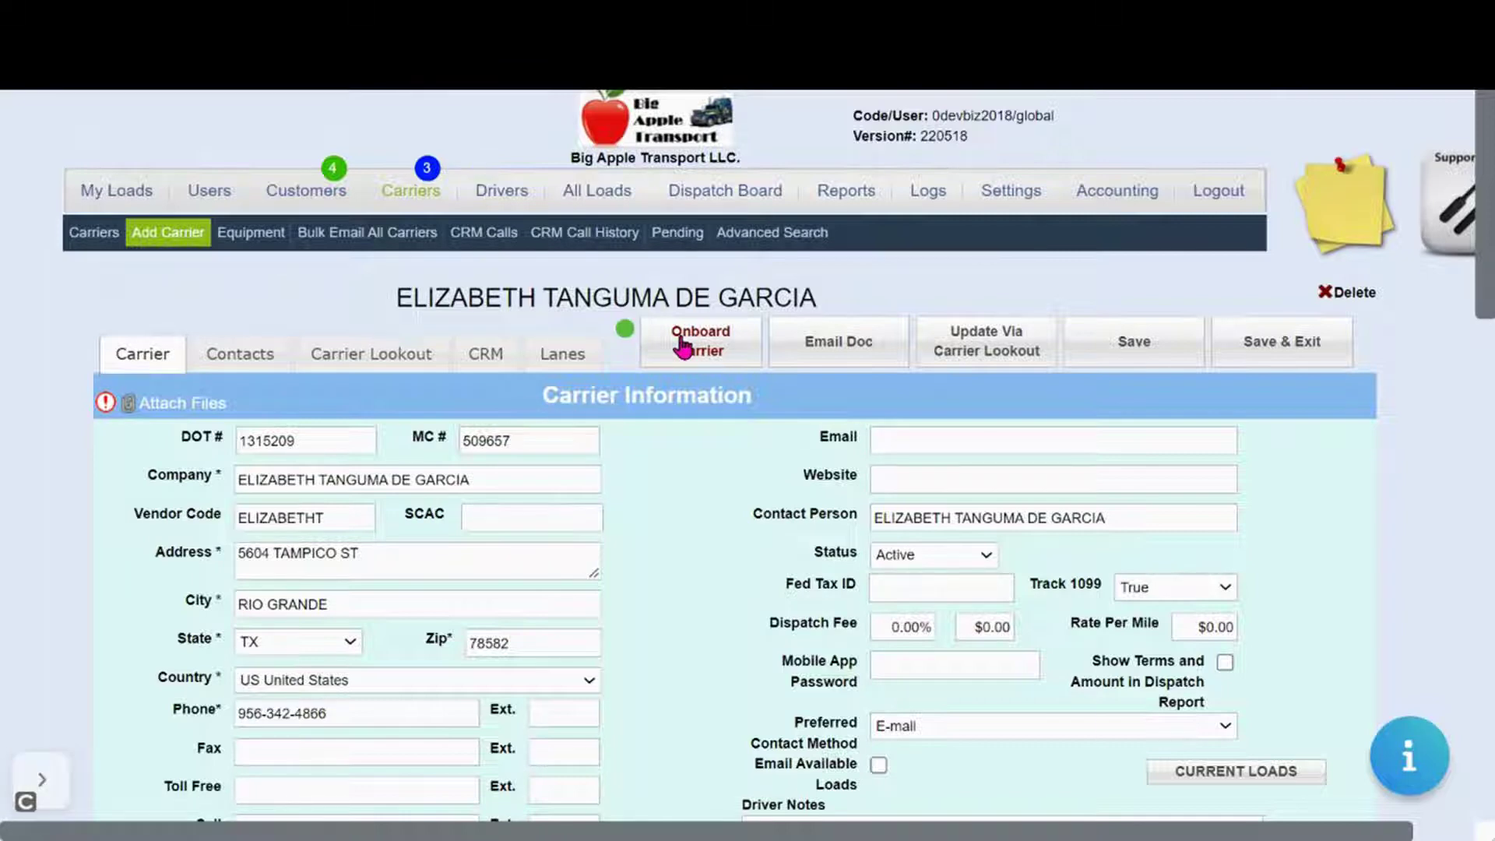
{"action": "left_click", "coordinate": [682, 347]}
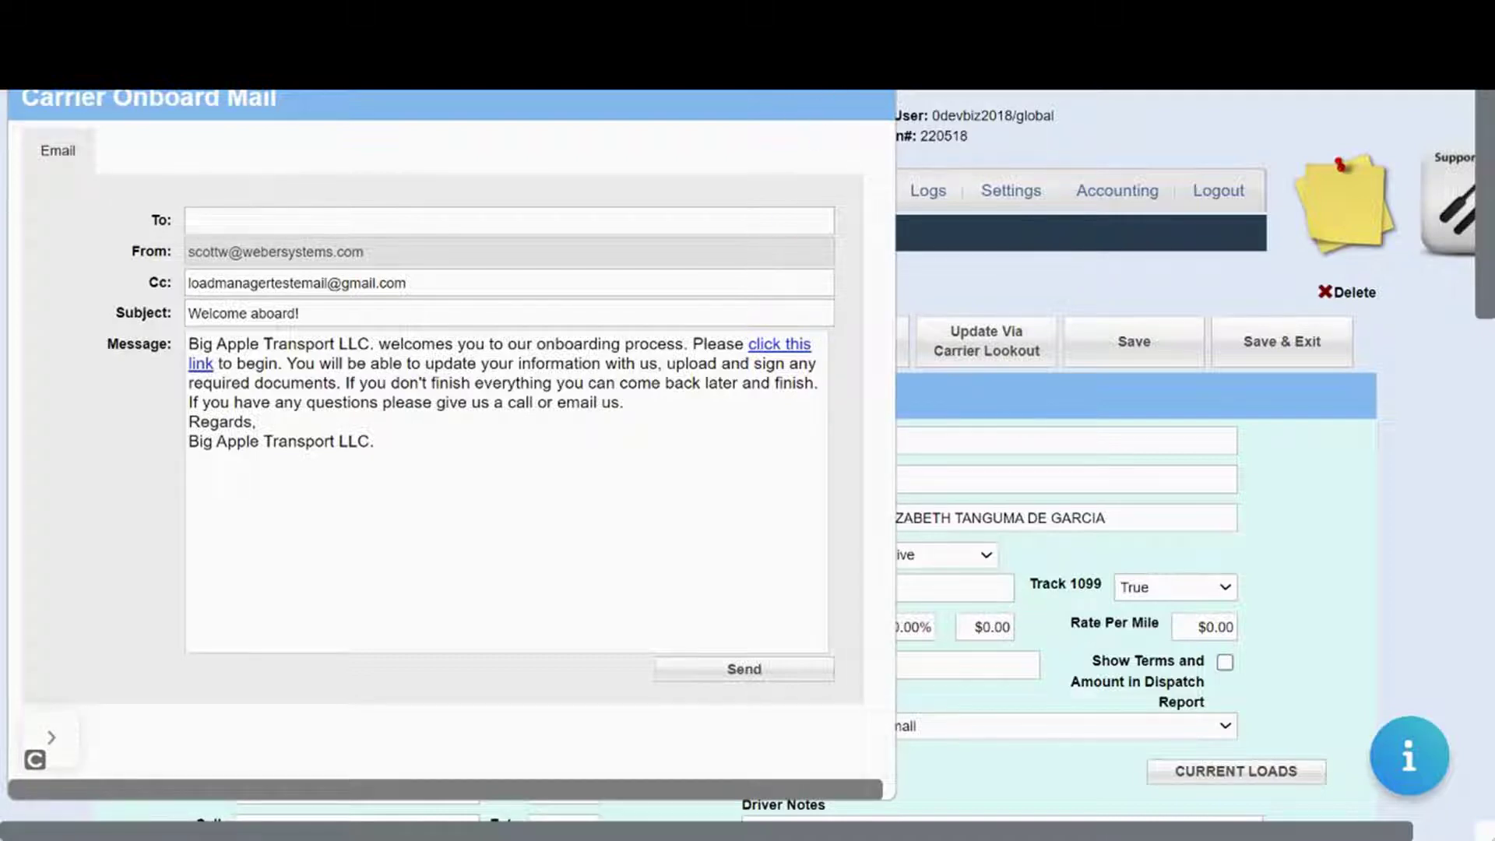
Dismiss the 'Welcome aboard!' onboarding email without sending it and go to Settings
{"action": "key", "text": "Escape"}
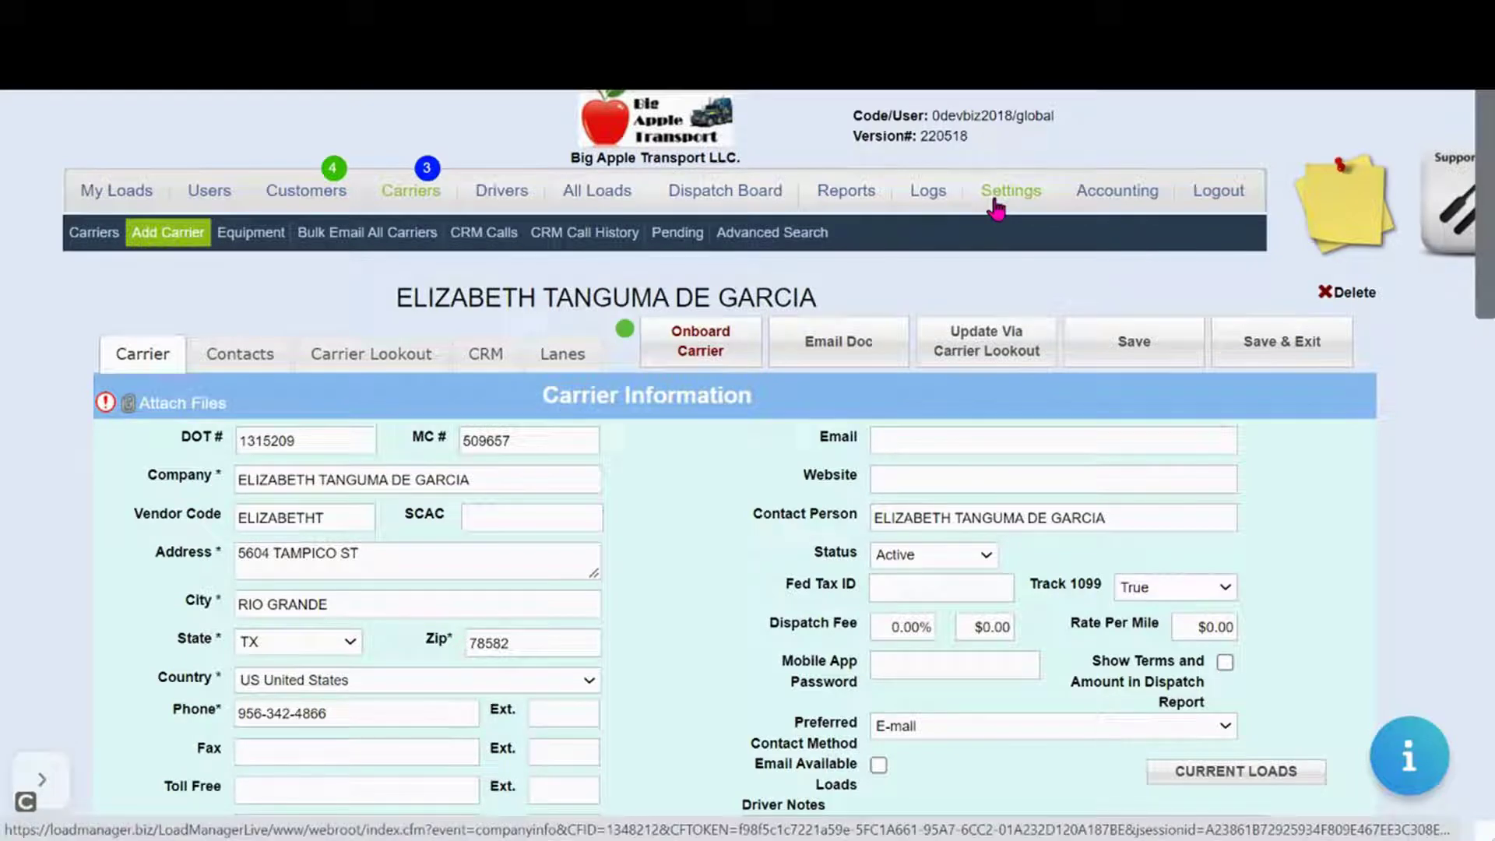
{"action": "left_click", "coordinate": [996, 209]}
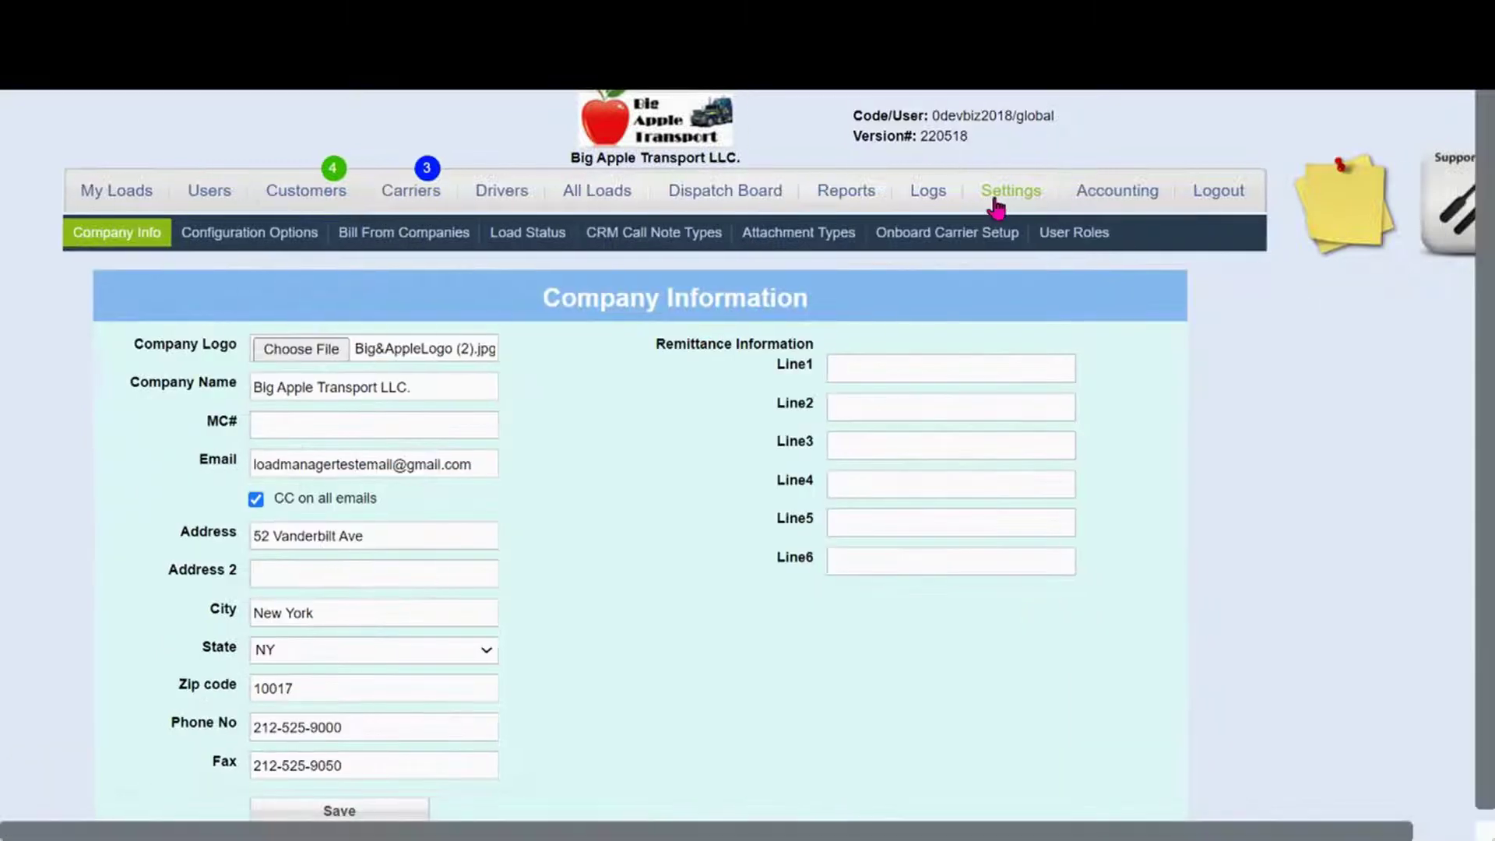
In Onboard Carrier Setup, select Carrier Agreement from the Documents to be SIGNED list
{"action": "left_click", "coordinate": [940, 238]}
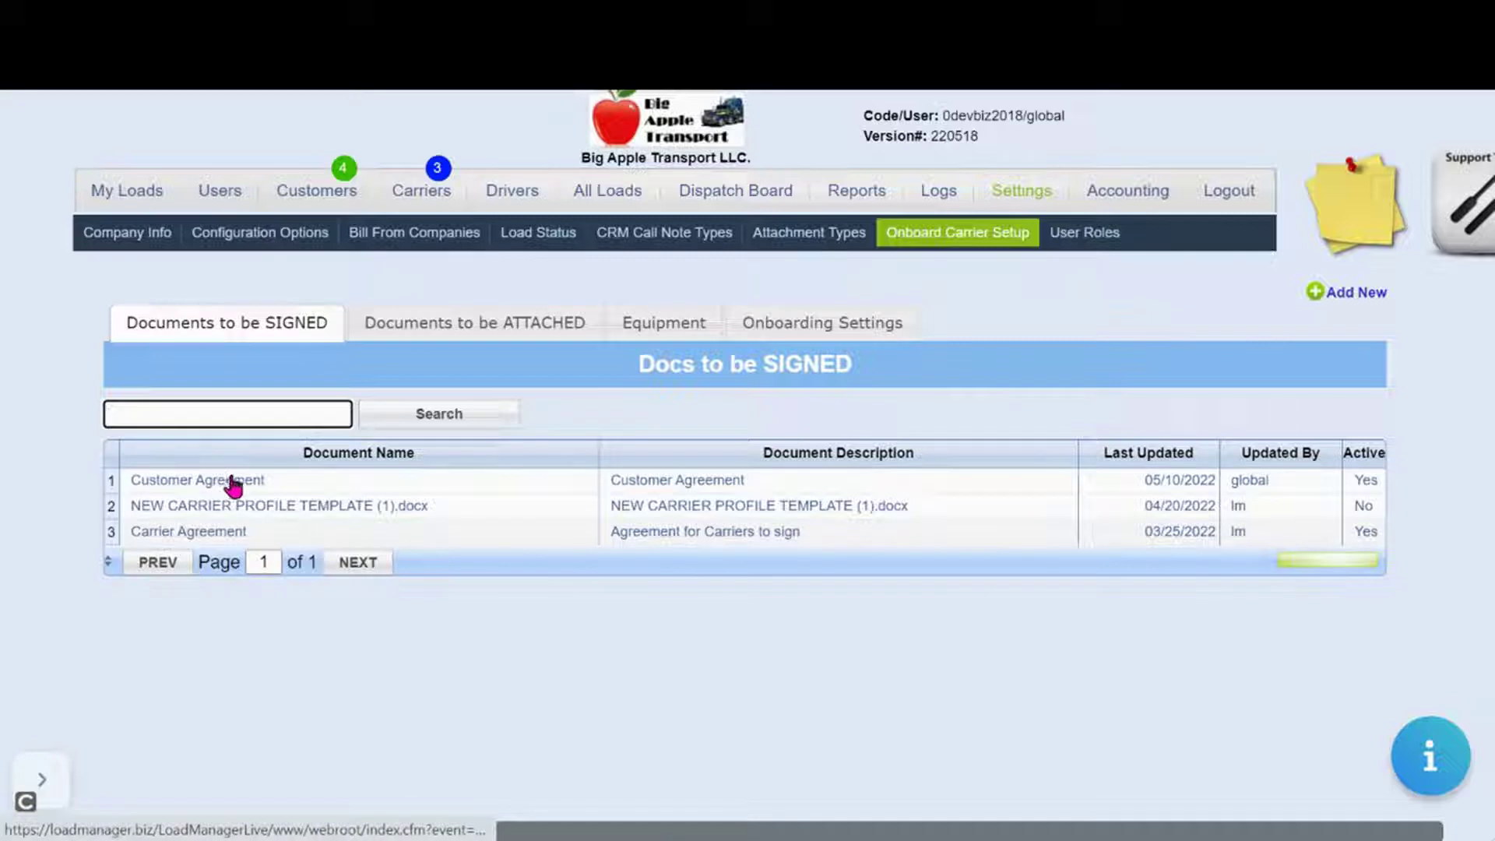
{"action": "left_click", "coordinate": [179, 534]}
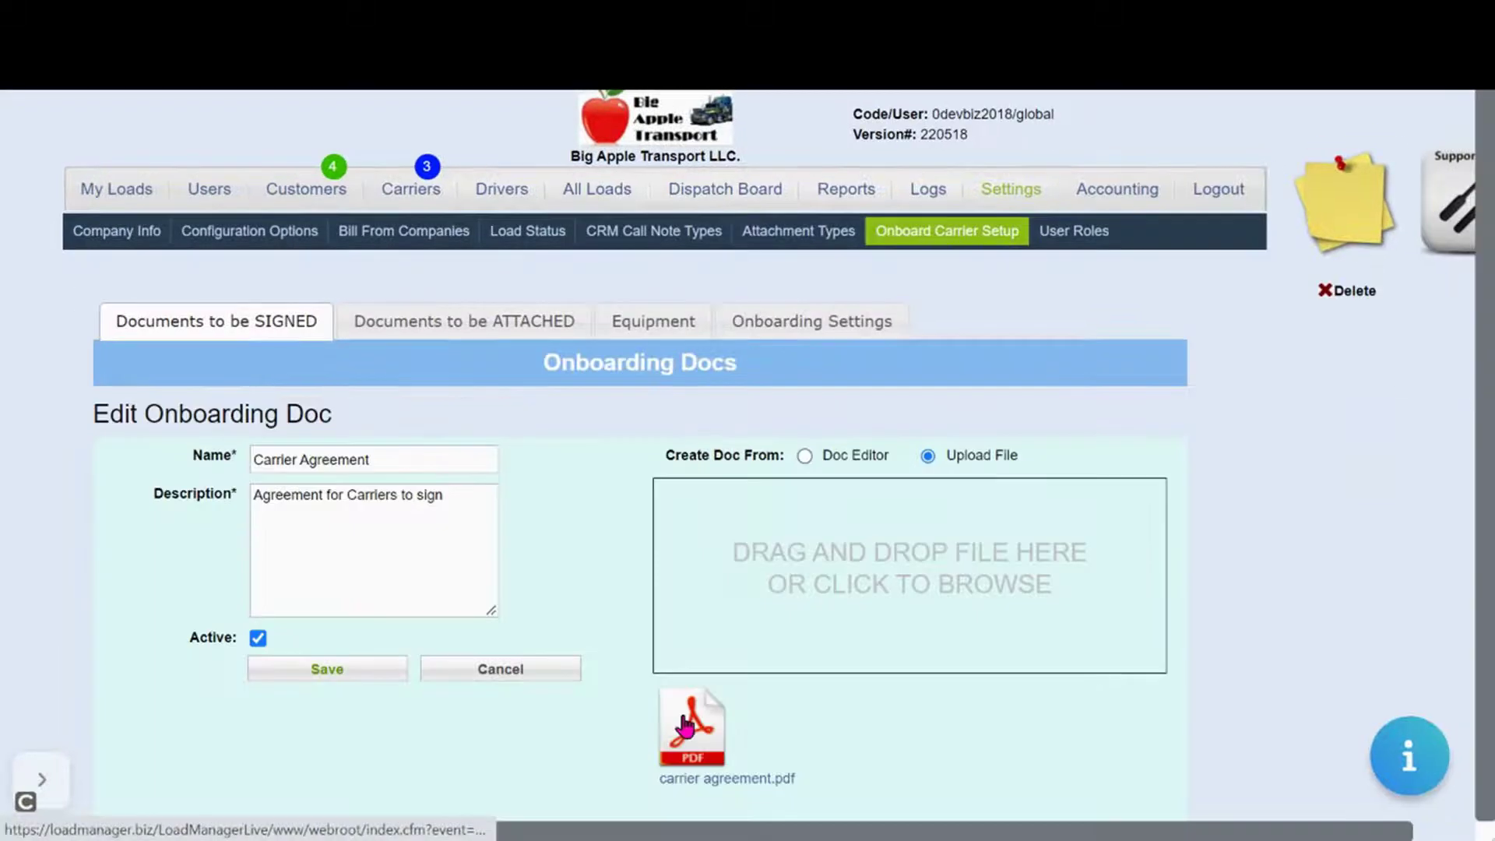
Delete the duplicate Signature-2 field from the Carrier Agreement PDF at 100% zoom and save the doc
{"action": "left_click_drag", "start_coordinate": [686, 727], "coordinate": [815, 576]}
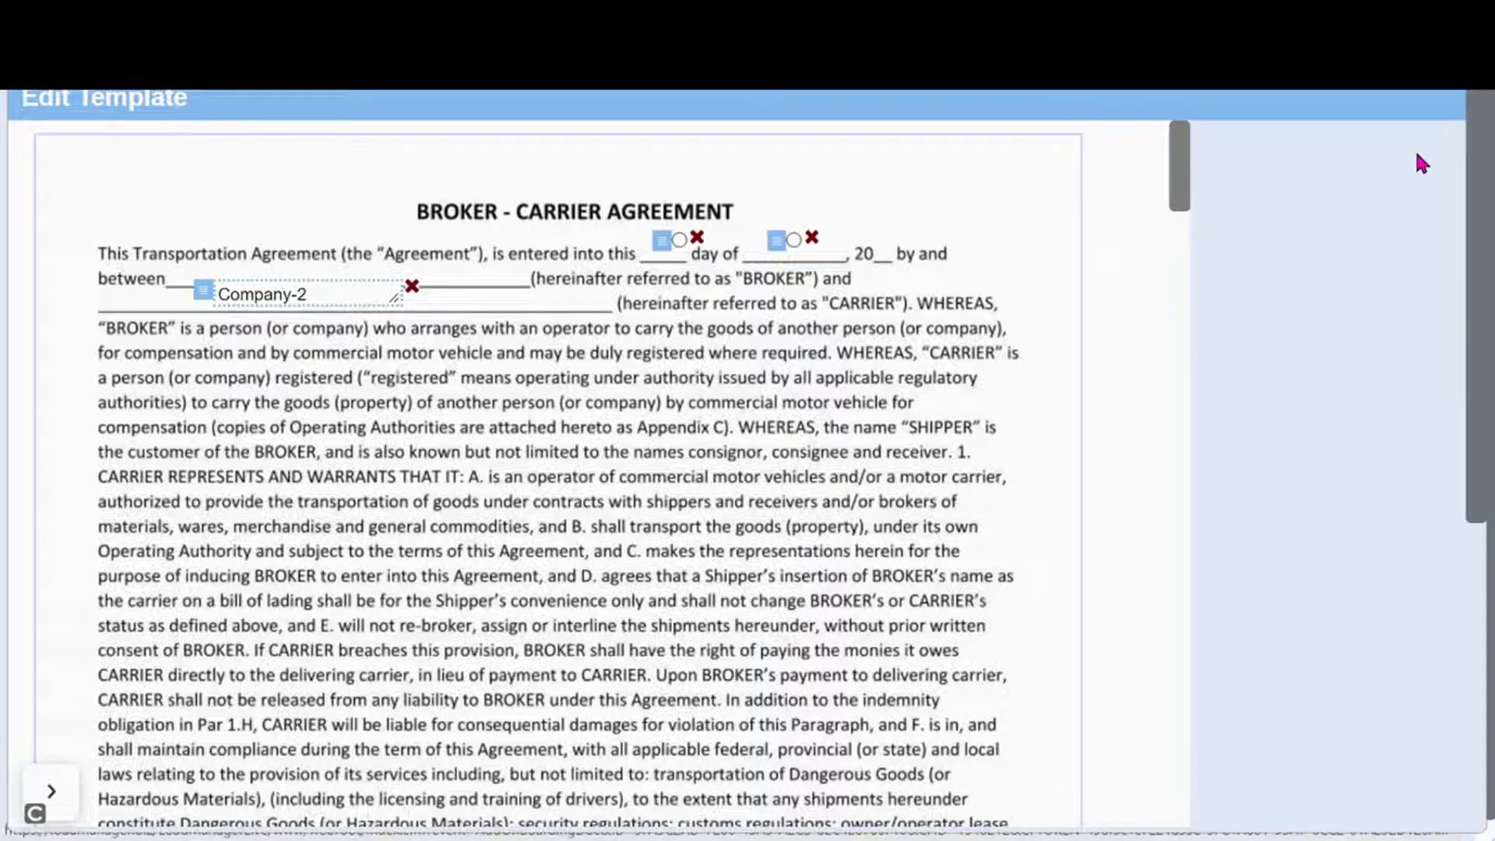
{"action": "left_click_drag", "start_coordinate": [1483, 167], "coordinate": [1425, 432]}
{"action": "left_click", "coordinate": [1326, 94]}
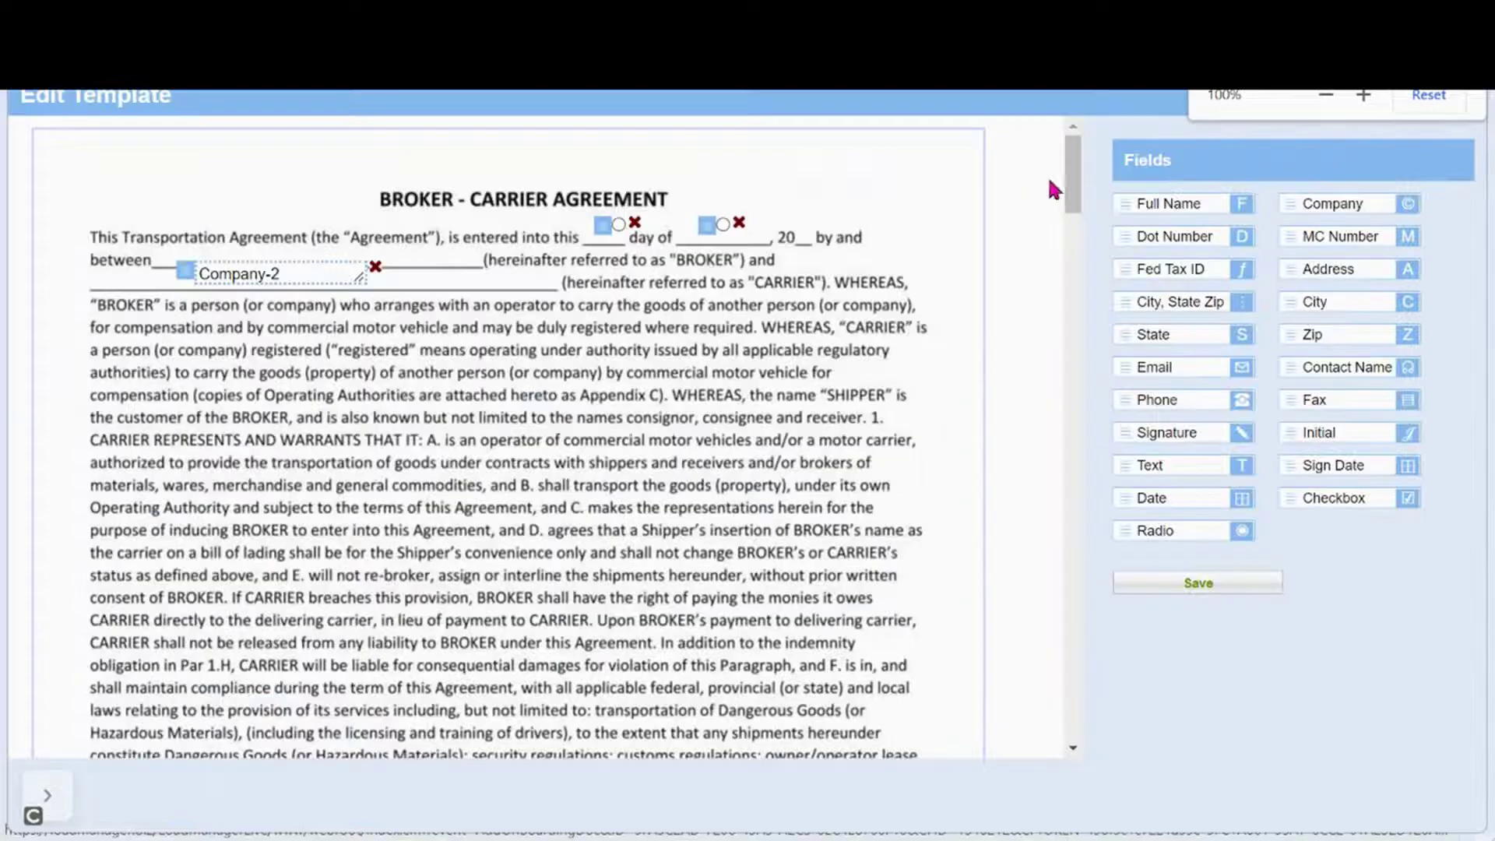
{"action": "scroll", "coordinate": [1065, 166], "scroll_direction": "down", "scroll_amount": 1}
{"action": "scroll", "coordinate": [1073, 159], "scroll_direction": "up", "scroll_amount": 1}
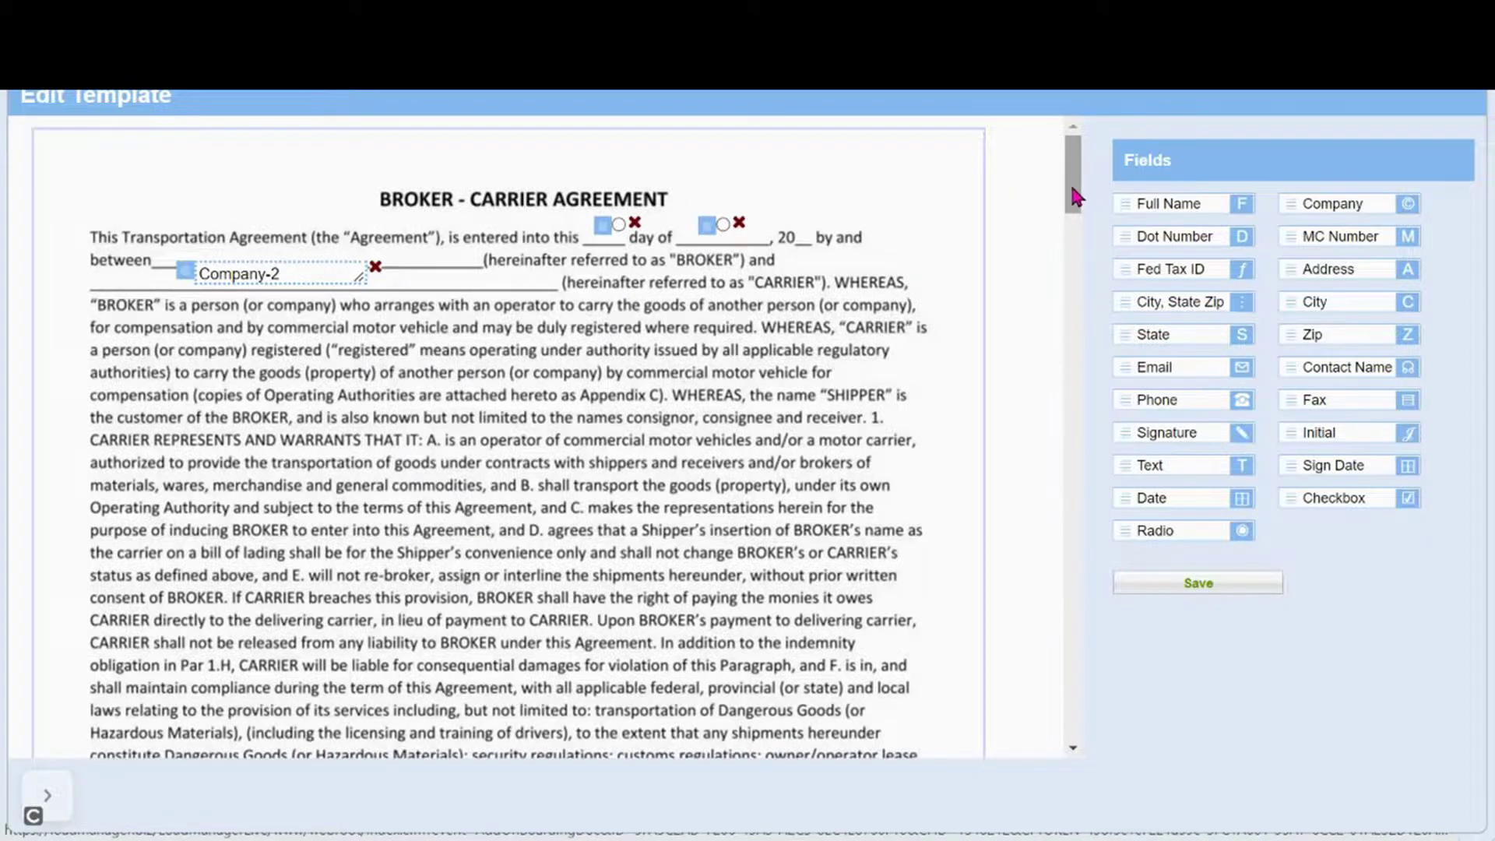
{"action": "mouse_move", "coordinate": [1073, 194]}
{"action": "left_mouse_down"}
{"action": "mouse_move", "coordinate": [1041, 483]}
{"action": "mouse_move", "coordinate": [1068, 716]}
{"action": "left_mouse_up"}
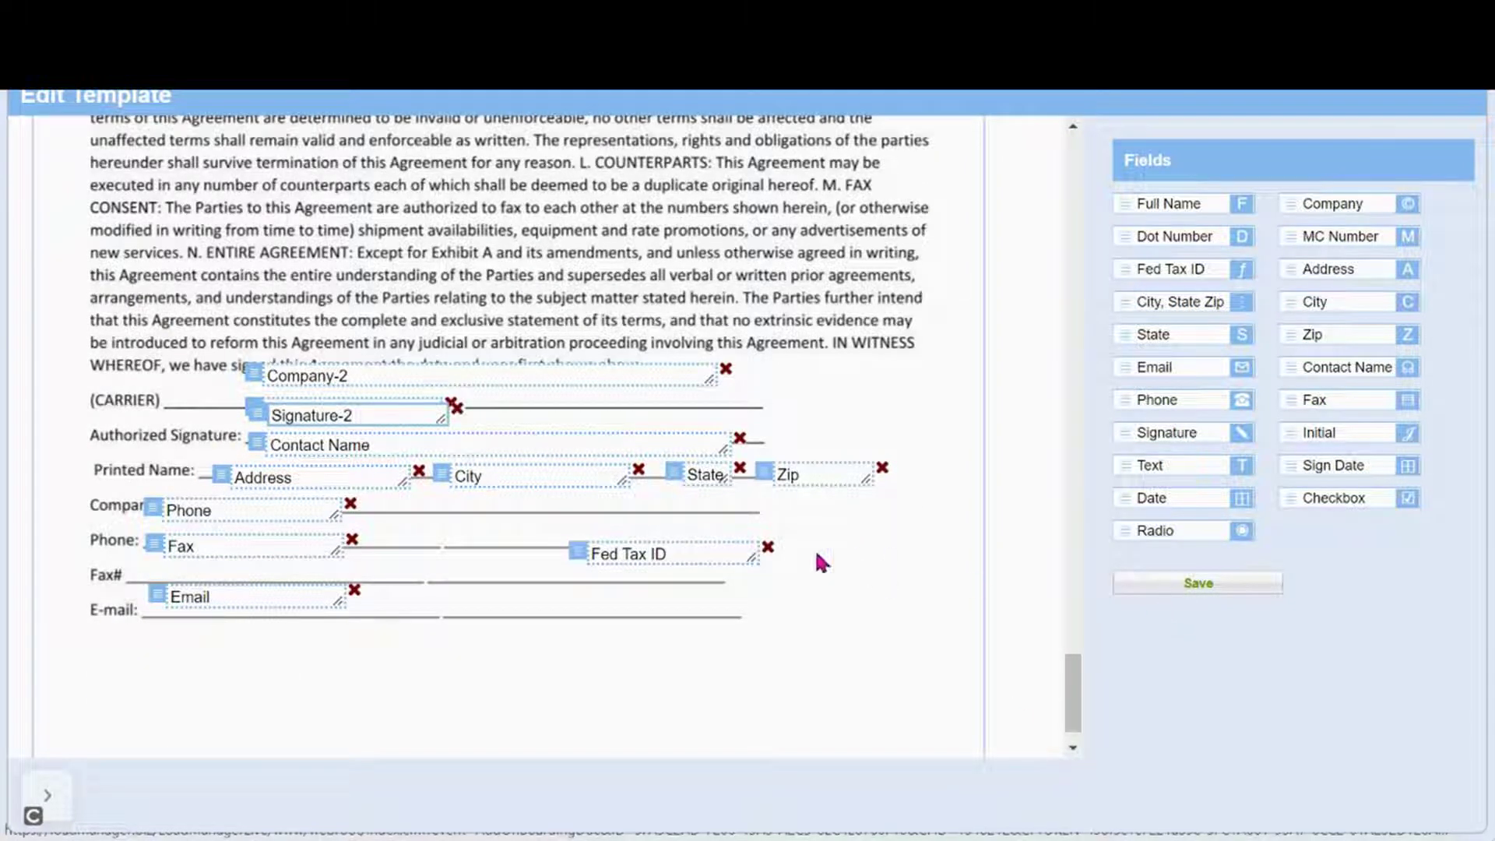
{"action": "left_click", "coordinate": [454, 408]}
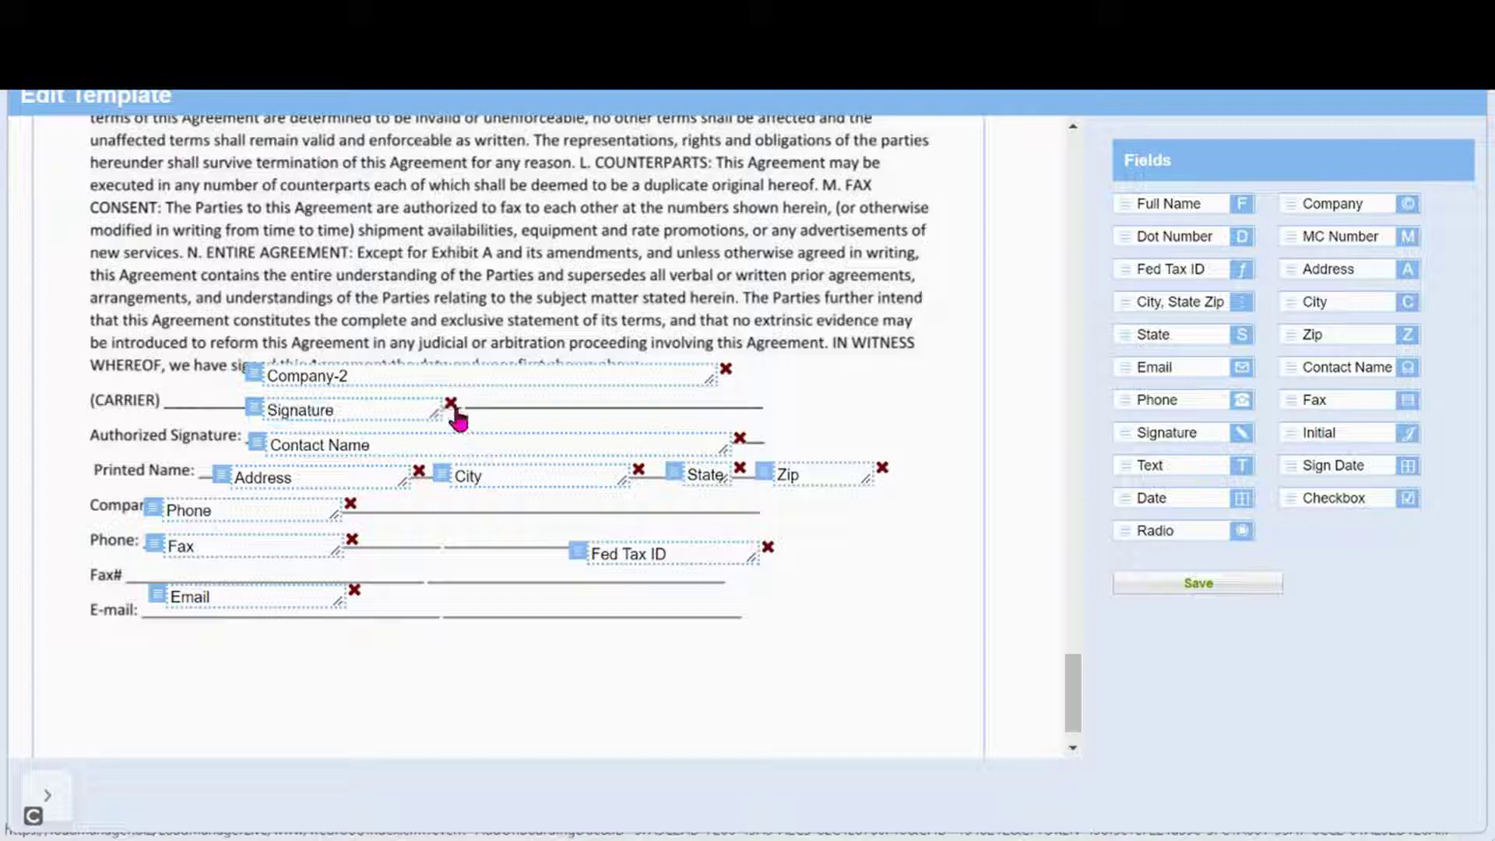
{"action": "left_click", "coordinate": [1185, 583]}
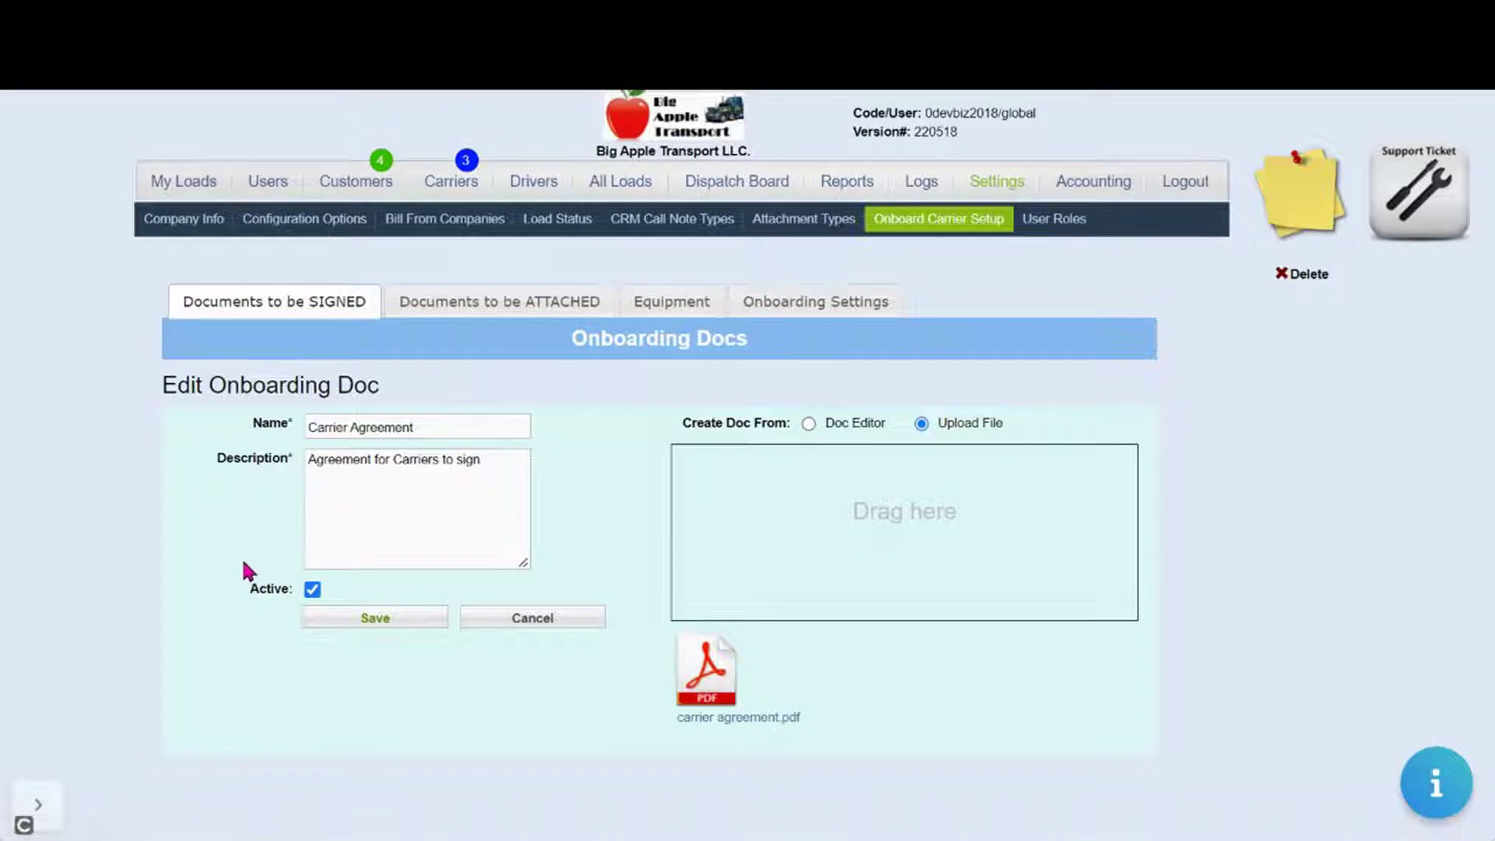
{"action": "left_click", "coordinate": [379, 620]}
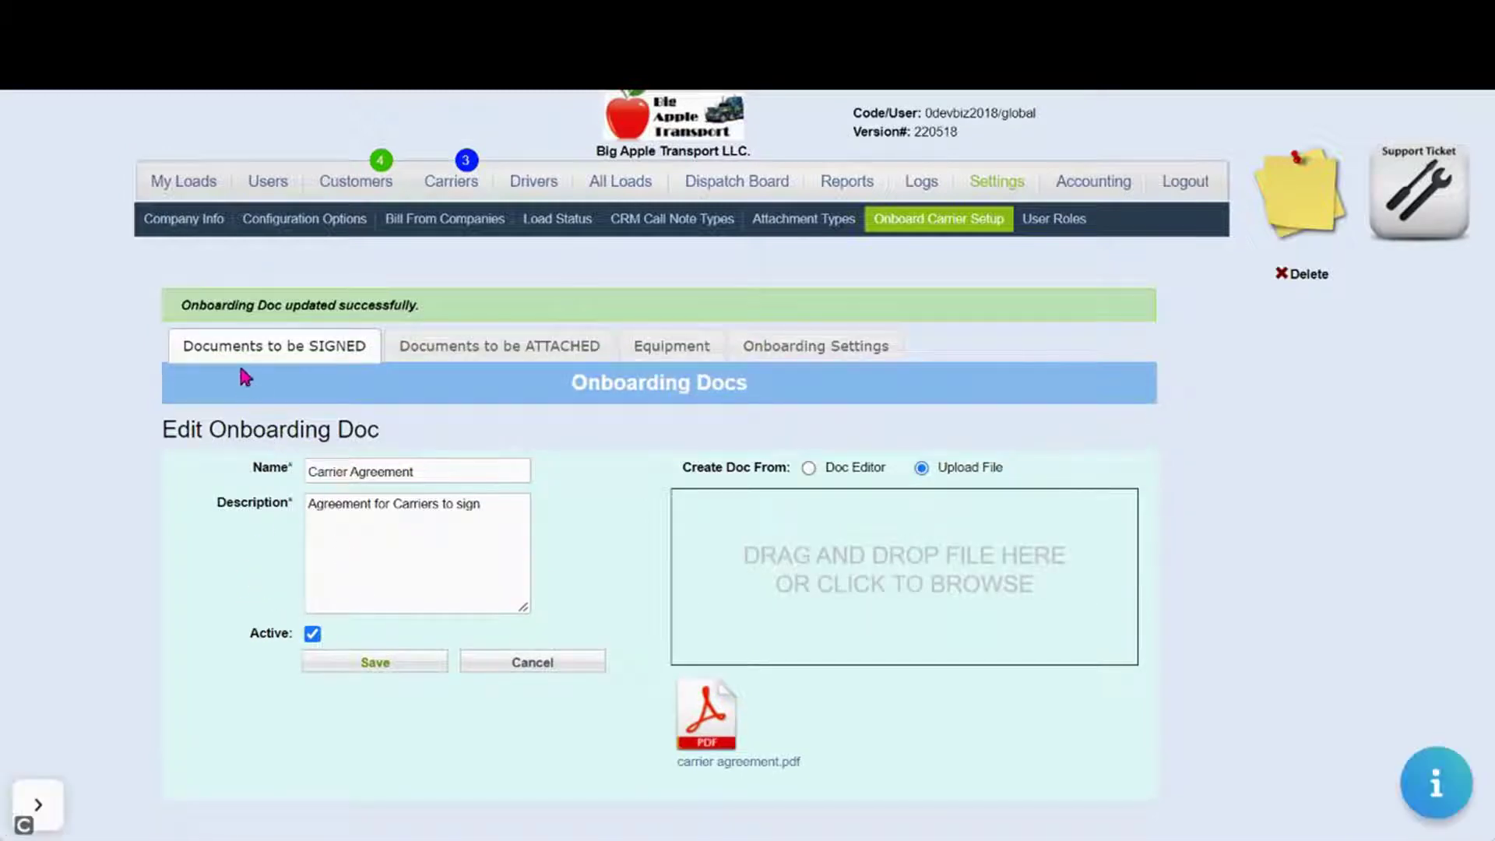
Uncheck Active on the Customer Agreement and save it as inactive
{"action": "left_click", "coordinate": [240, 343]}
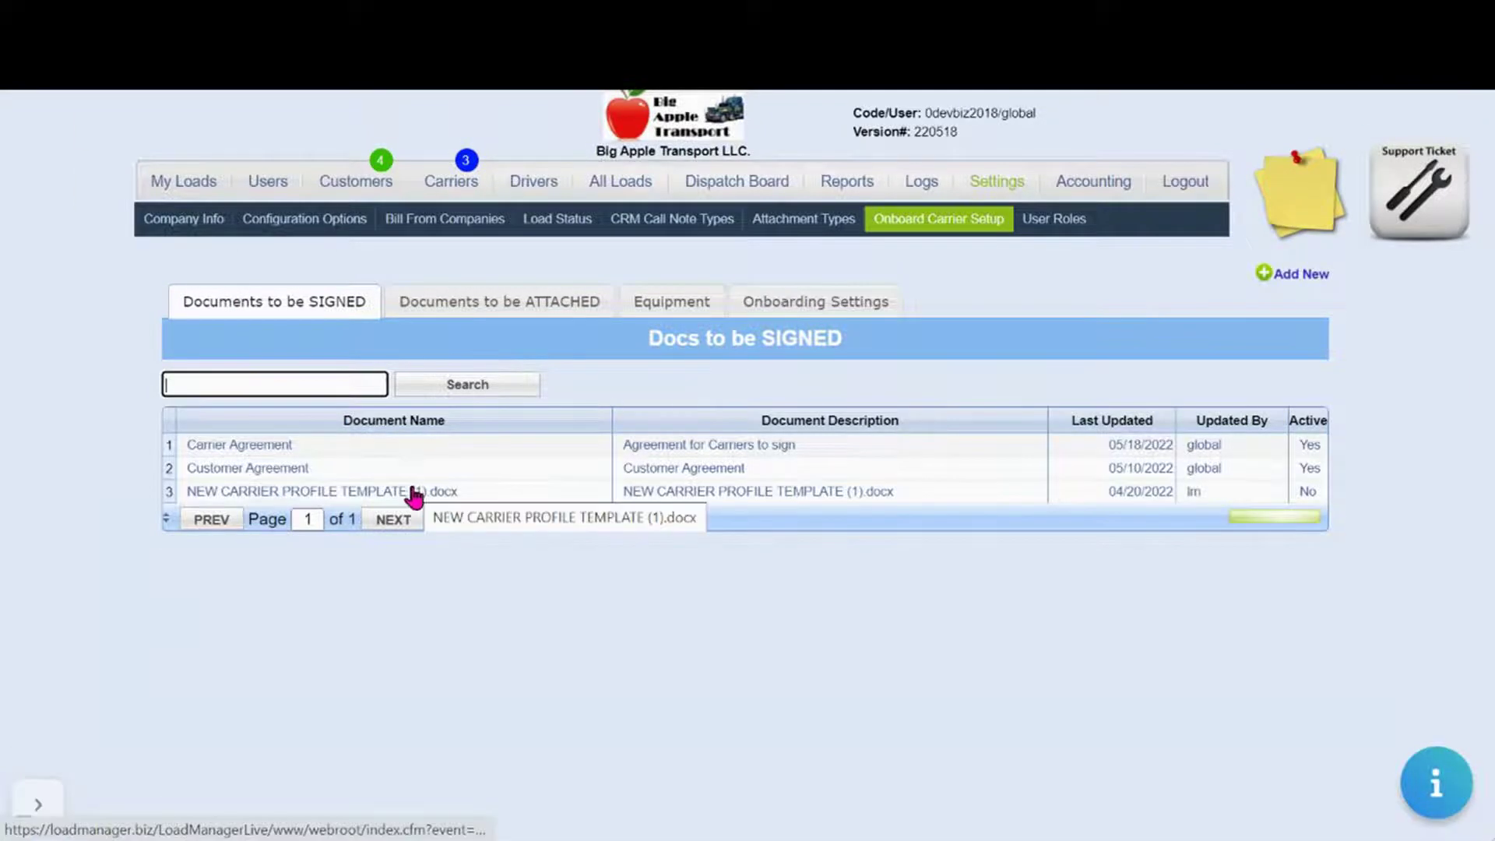
{"action": "left_click", "coordinate": [238, 469]}
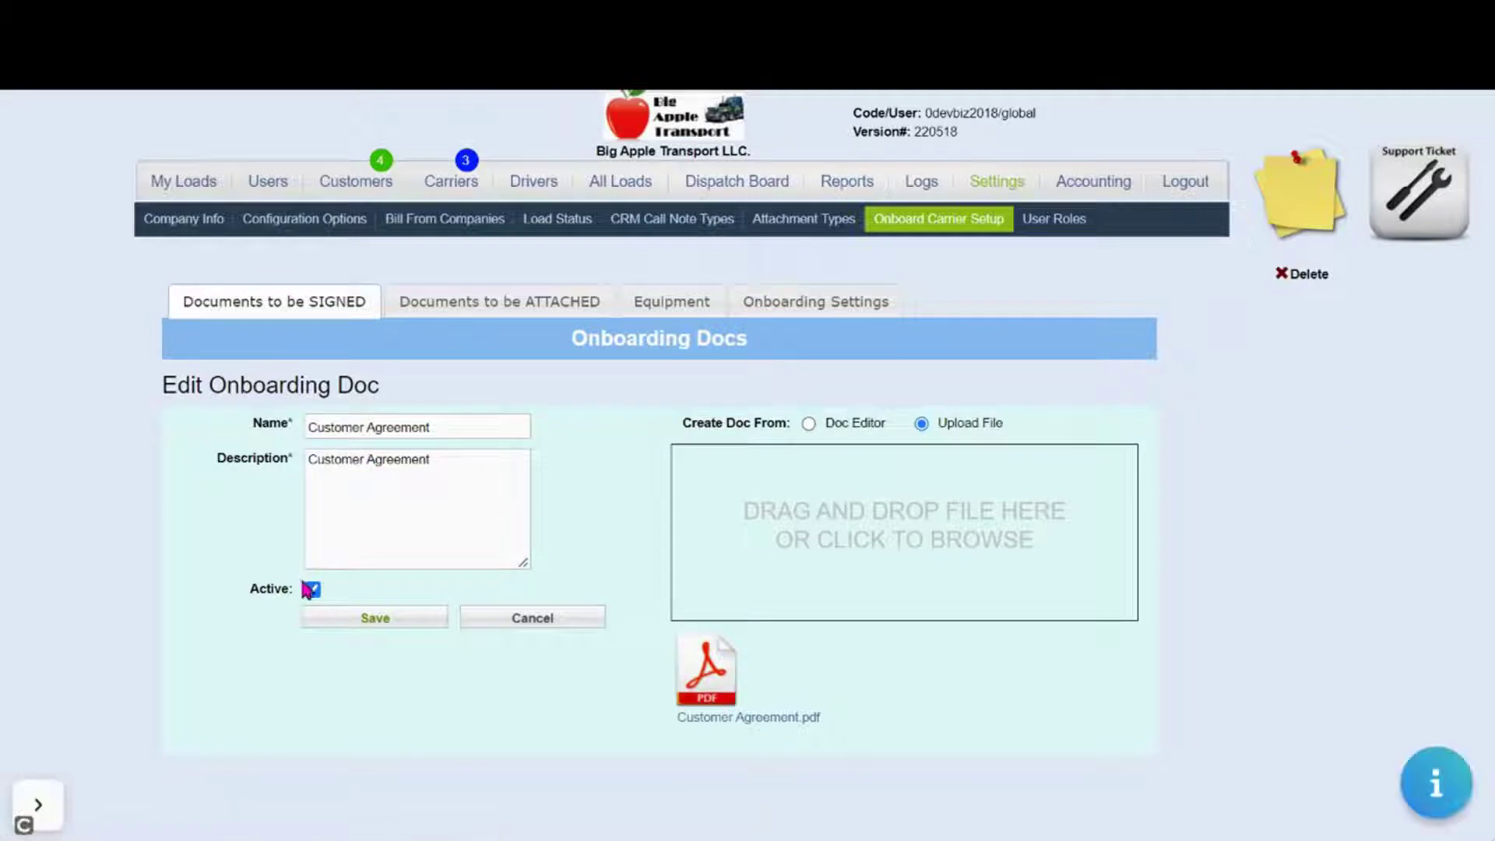
{"action": "left_click", "coordinate": [312, 591]}
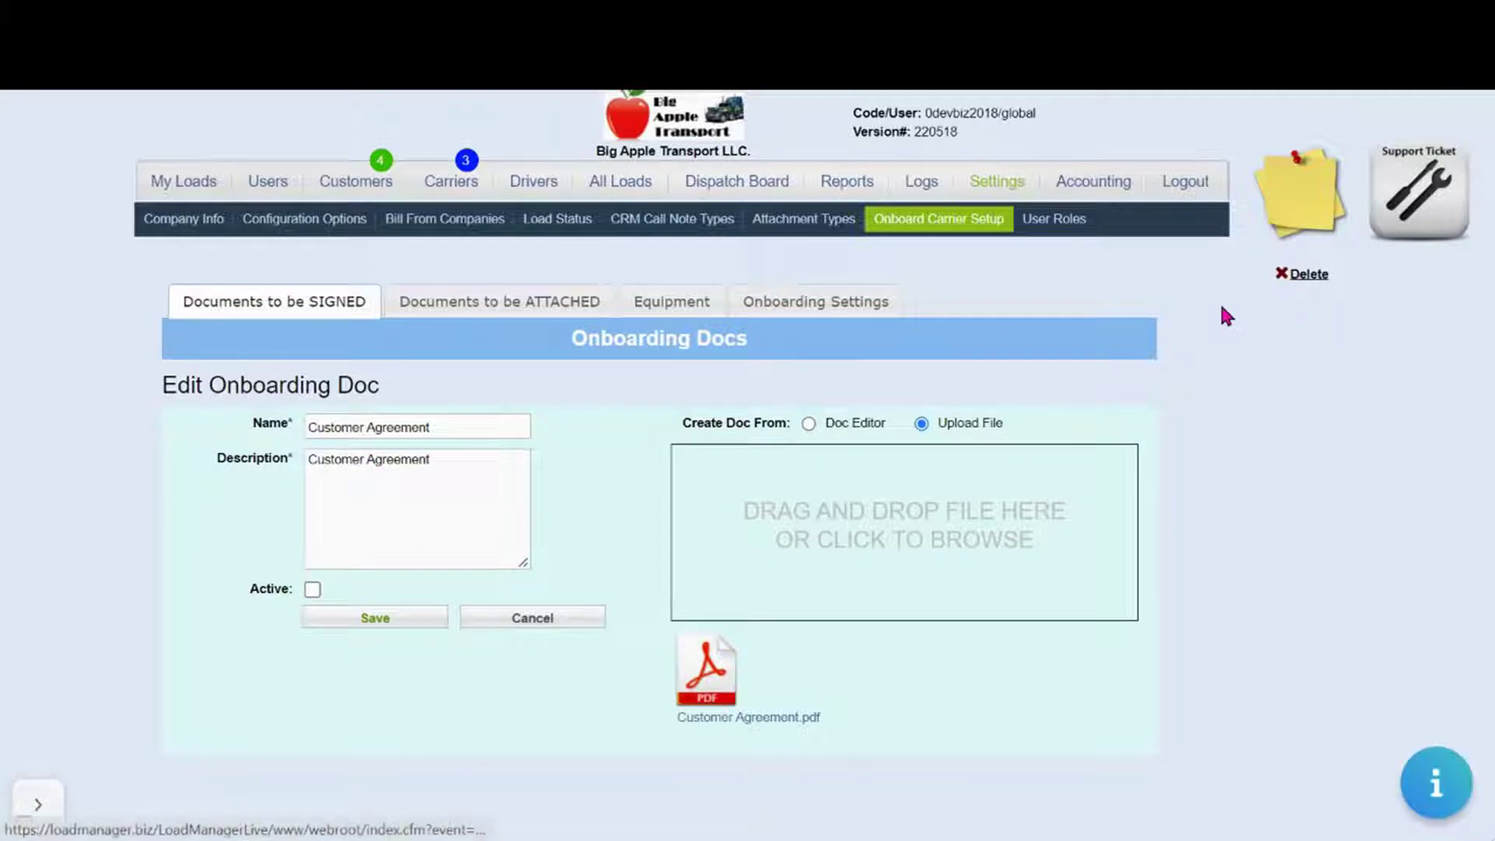
{"action": "left_click", "coordinate": [426, 617]}
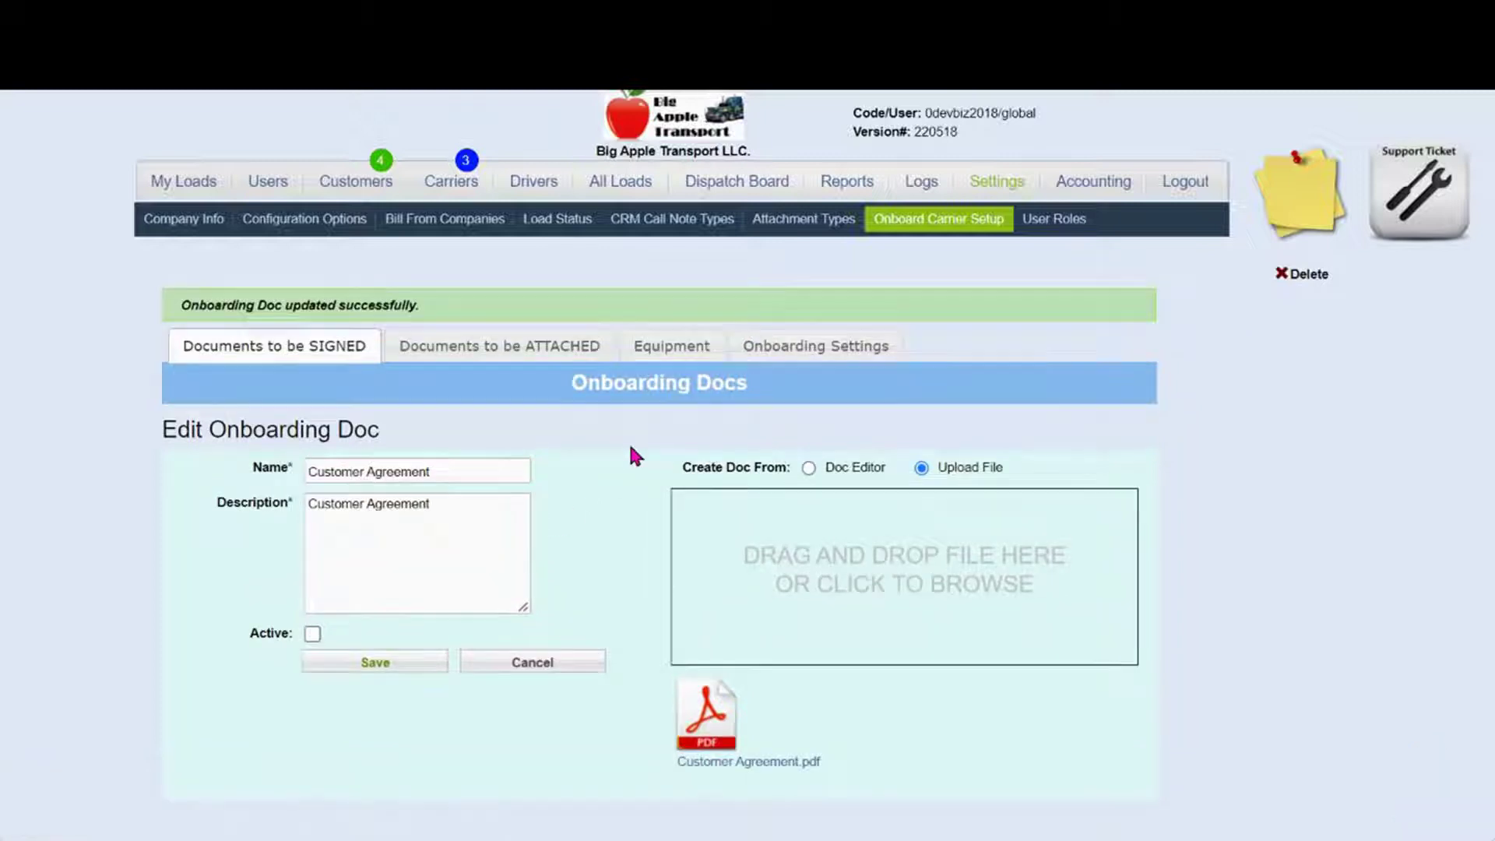
{"action": "left_click", "coordinate": [498, 347]}
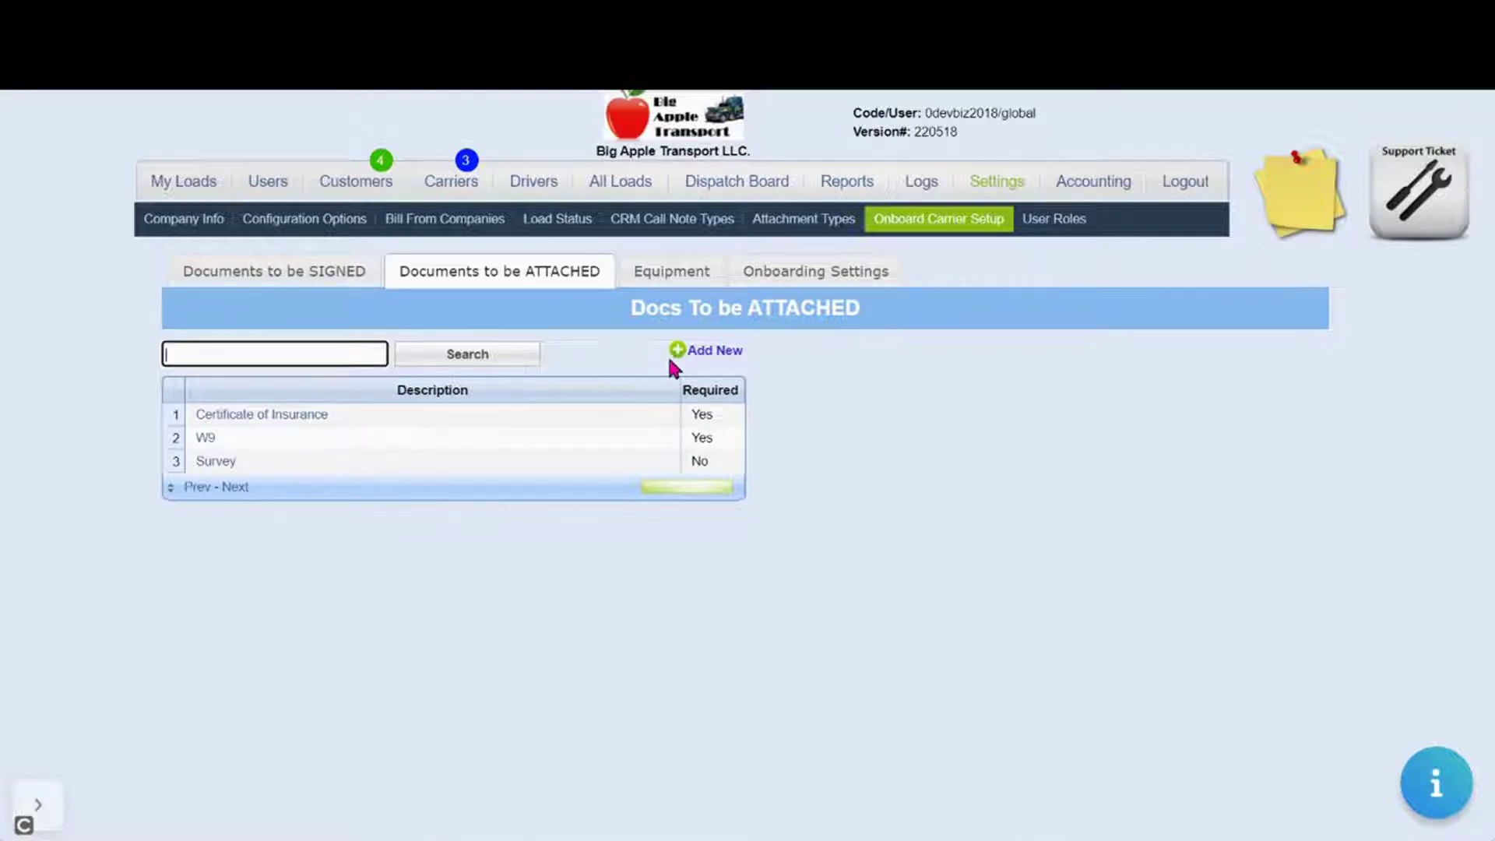
Begin a new attachment type from the Documents to be ATTACHED list
{"action": "left_click", "coordinate": [722, 357]}
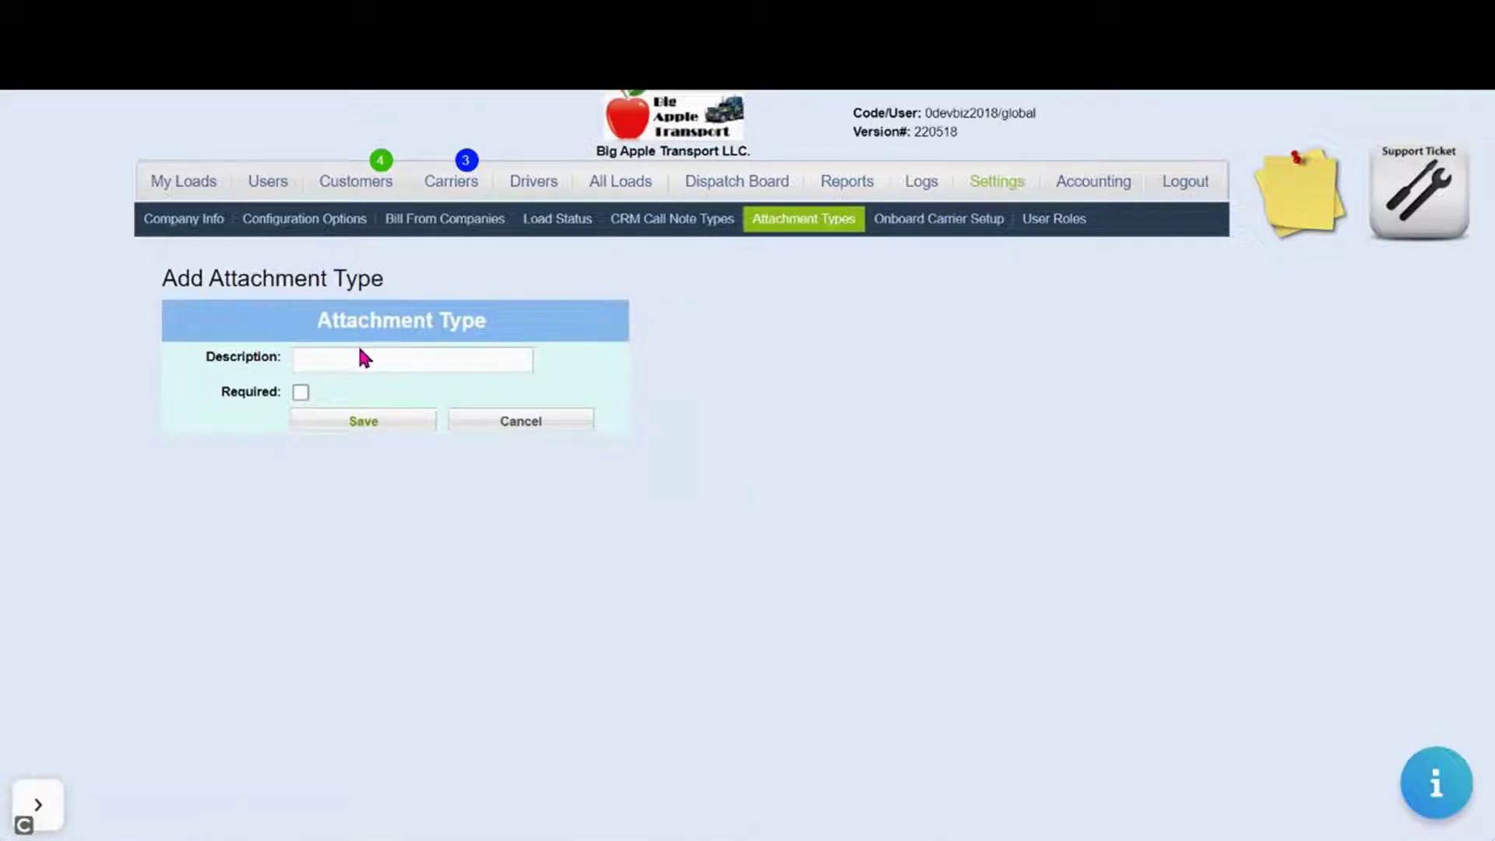
Create a required W9 attachment type recurring every 12 months from 08/01/2023
{"action": "left_click", "coordinate": [357, 355]}
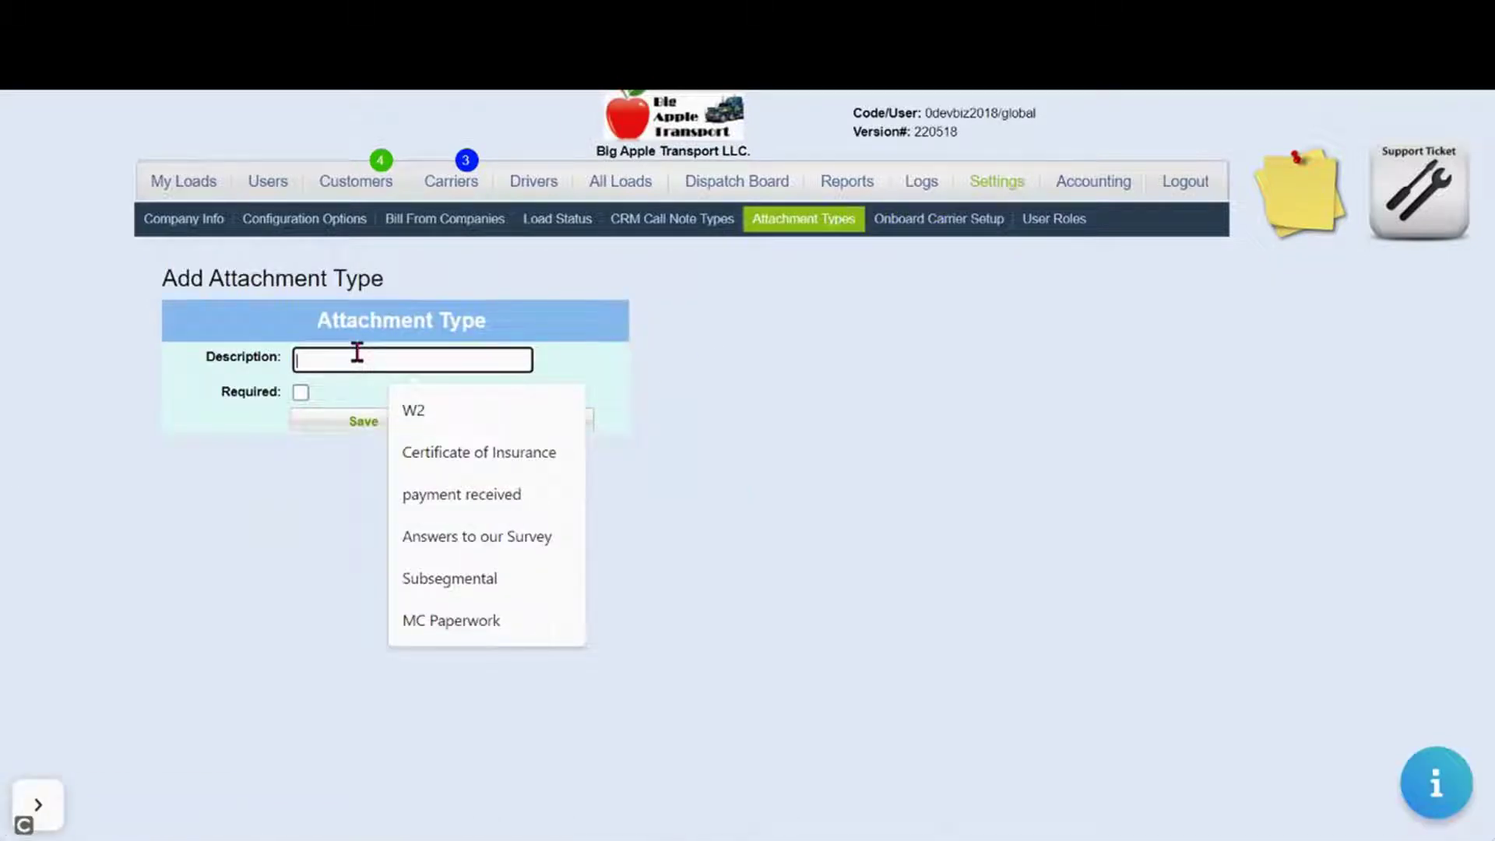
{"action": "type", "text": "W9"}
{"action": "left_click", "coordinate": [300, 391]}
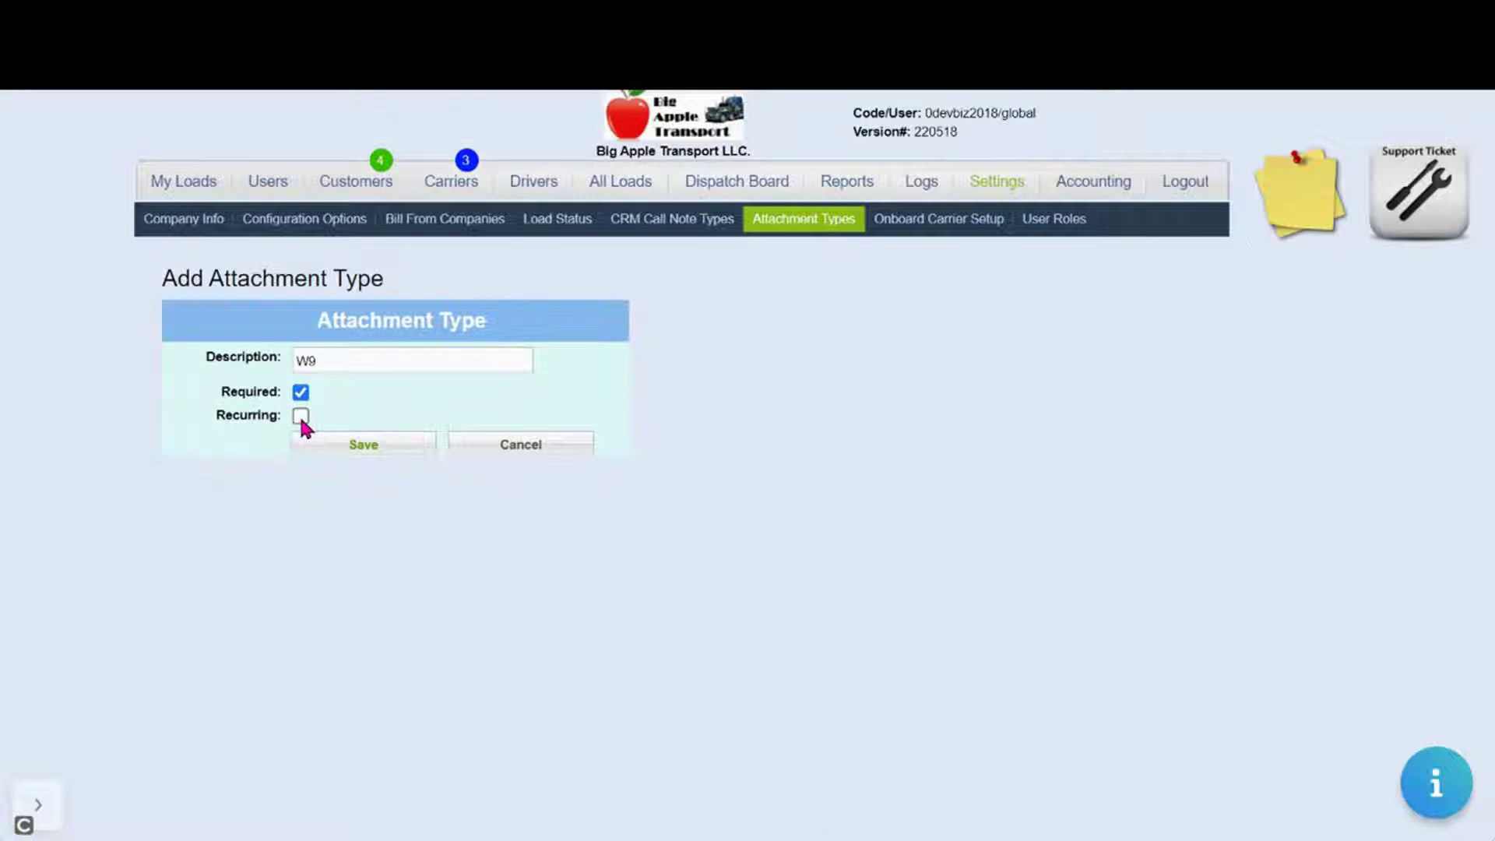
{"action": "left_click", "coordinate": [300, 416]}
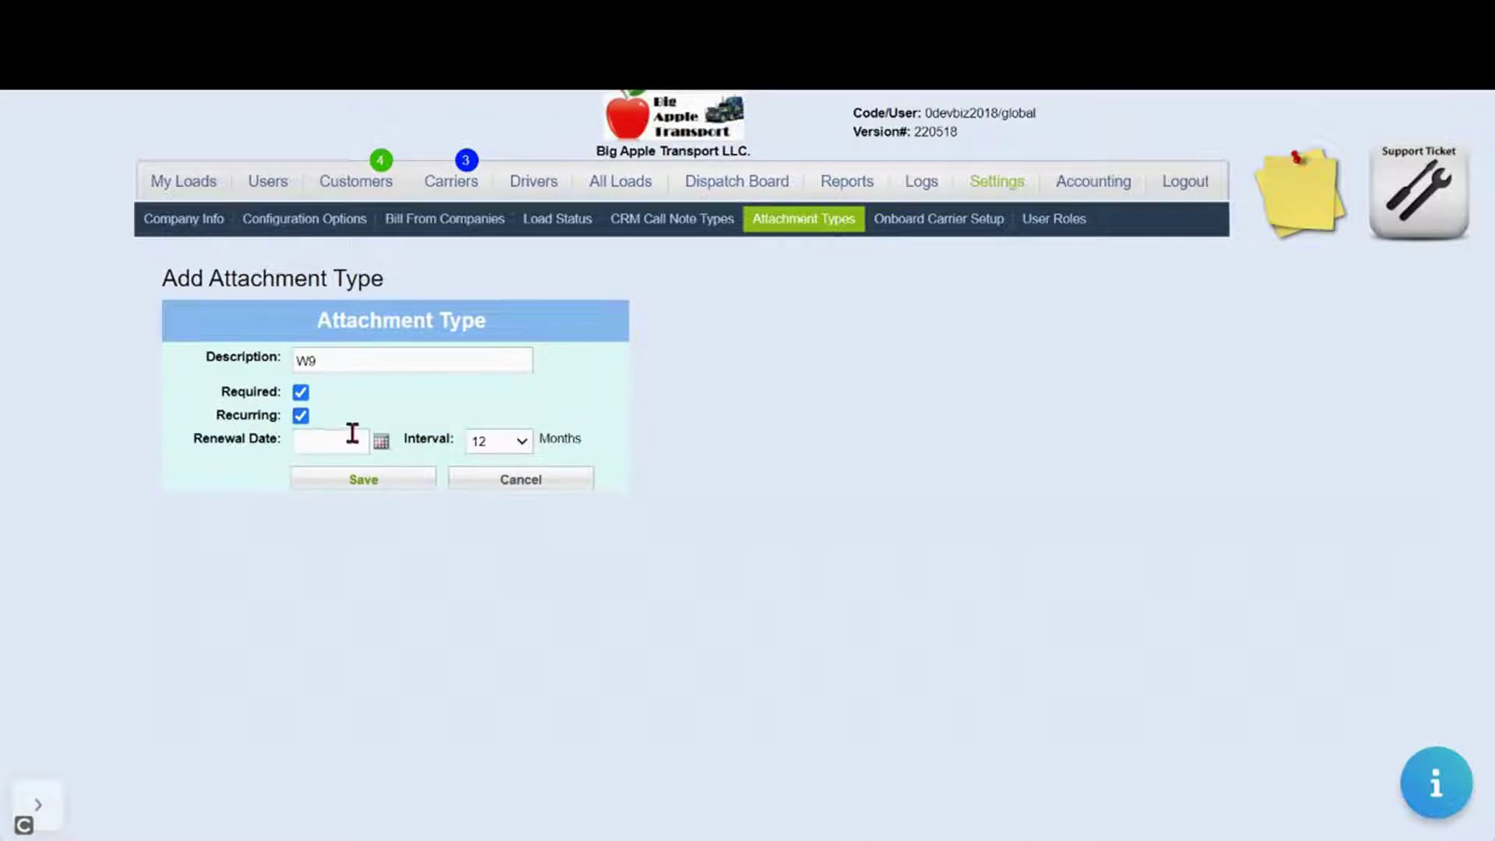
{"action": "left_click", "coordinate": [381, 442]}
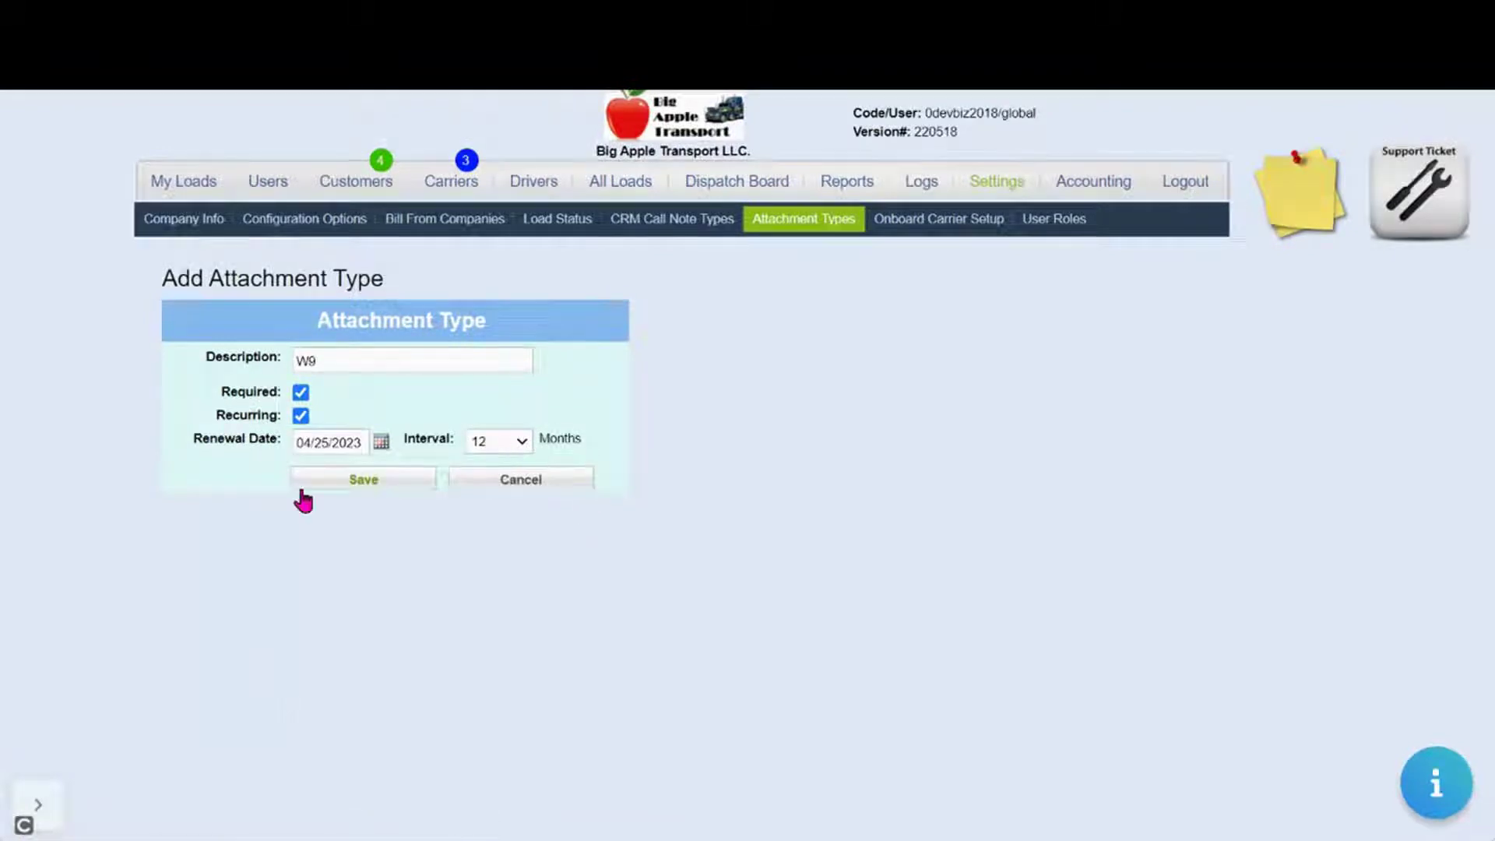
{"action": "left_click", "coordinate": [498, 441]}
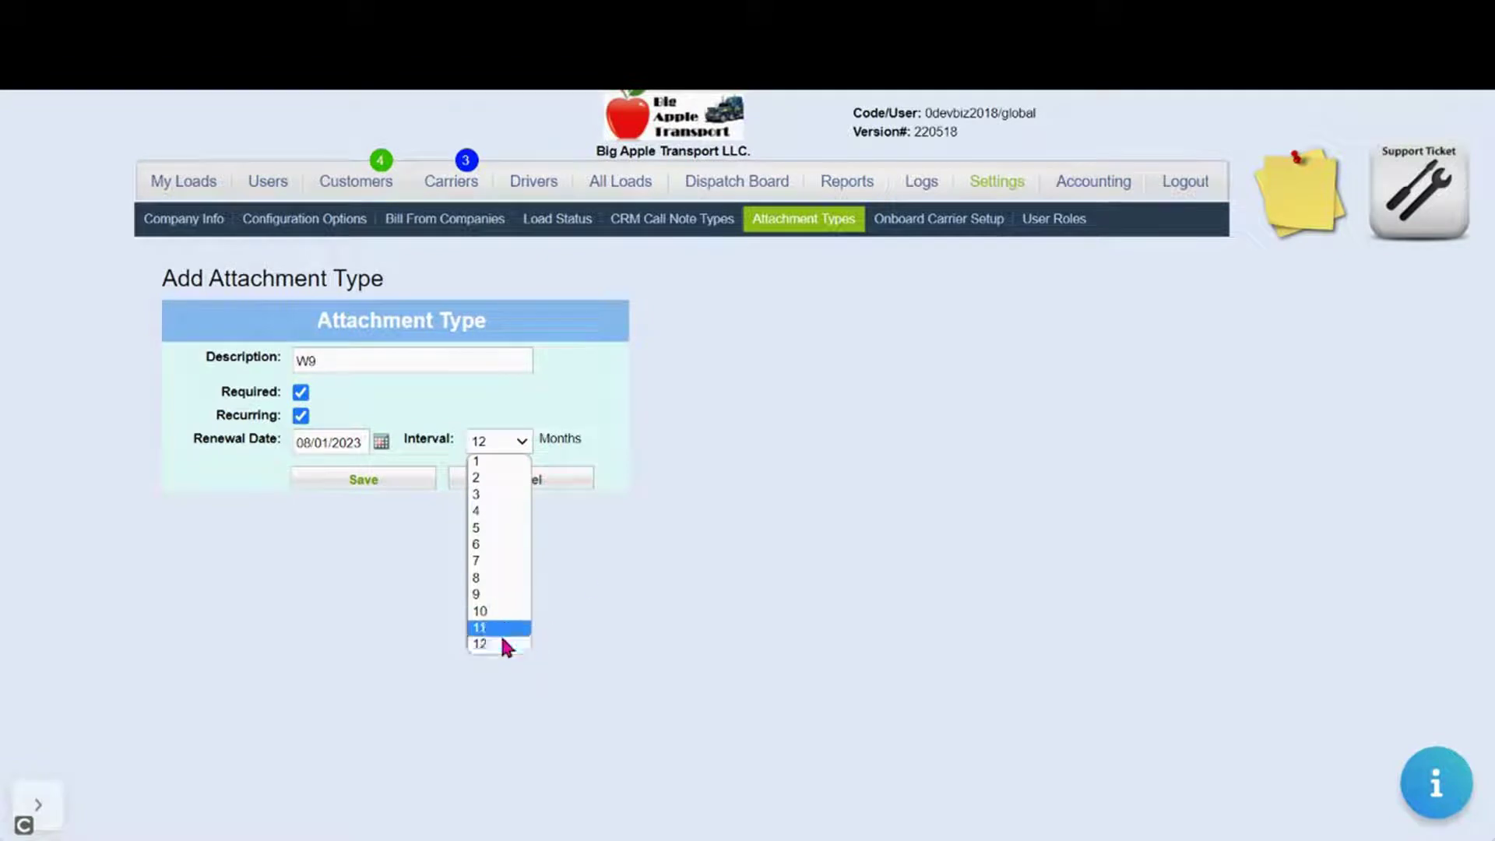
{"action": "left_click", "coordinate": [503, 644]}
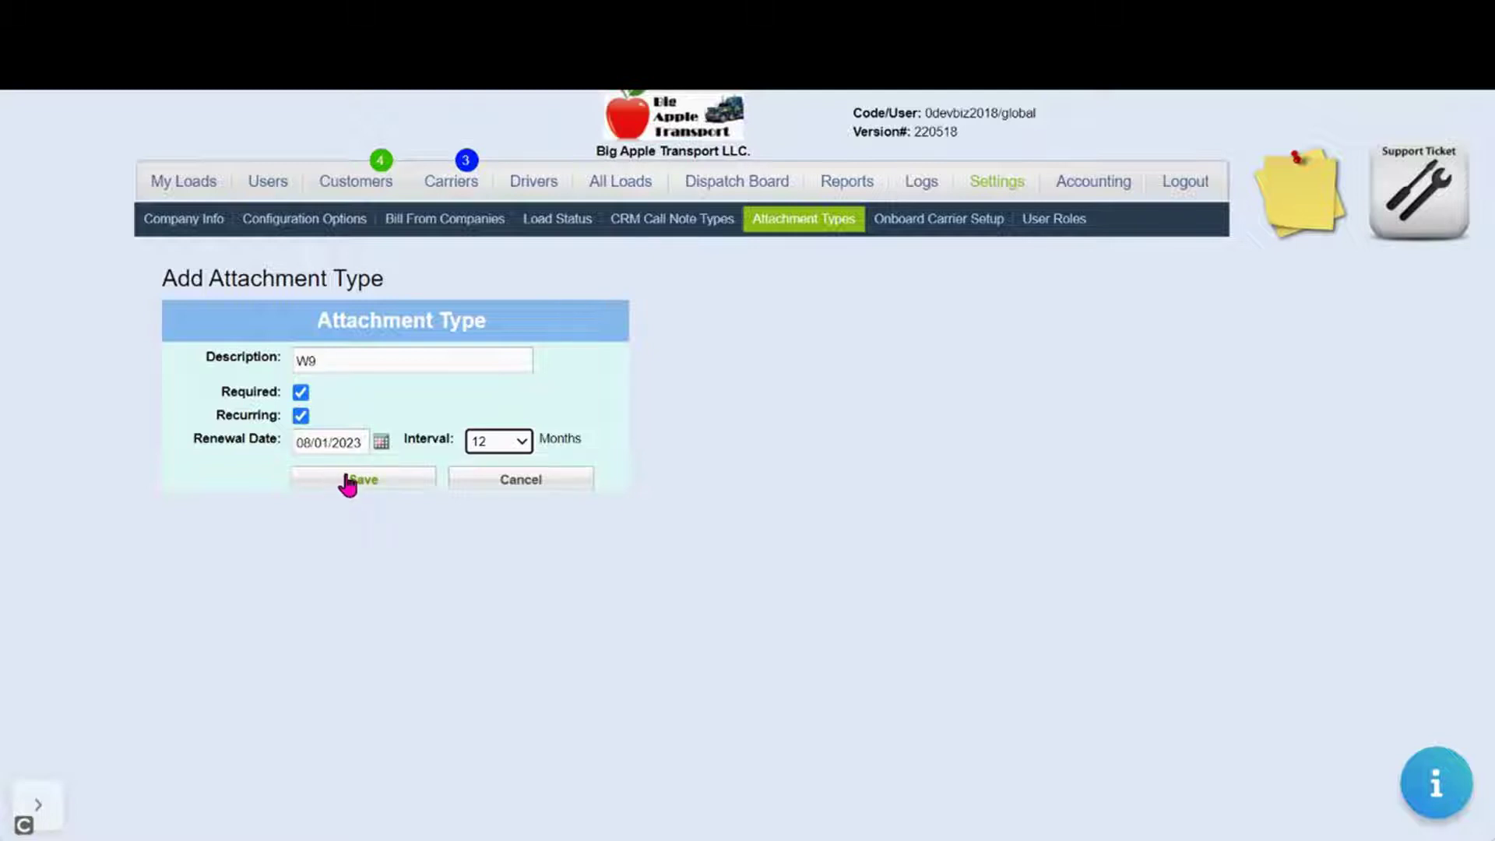
{"action": "left_click", "coordinate": [477, 489]}
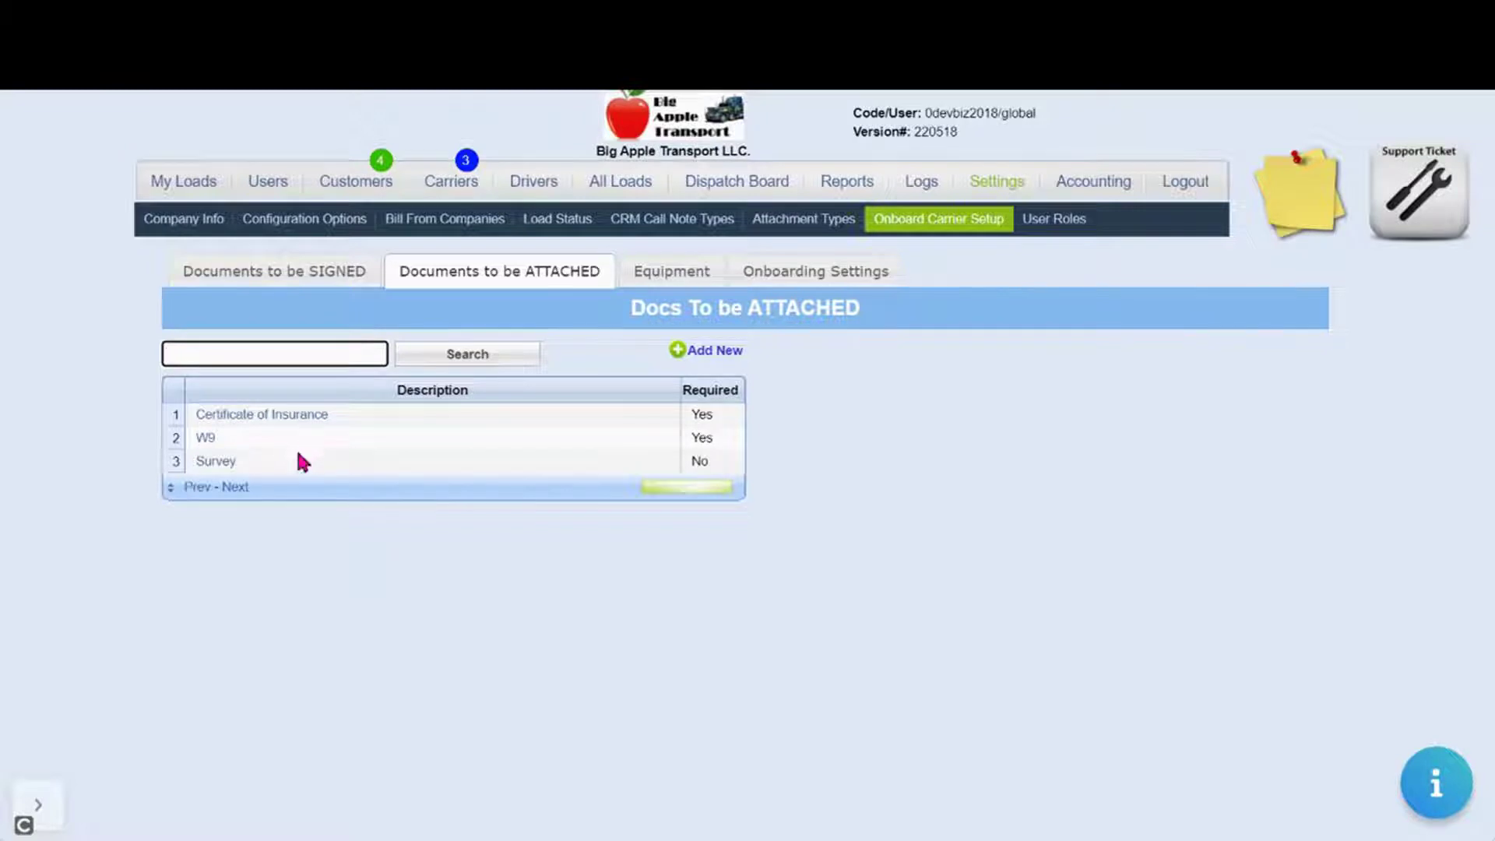
{"action": "left_click", "coordinate": [861, 399]}
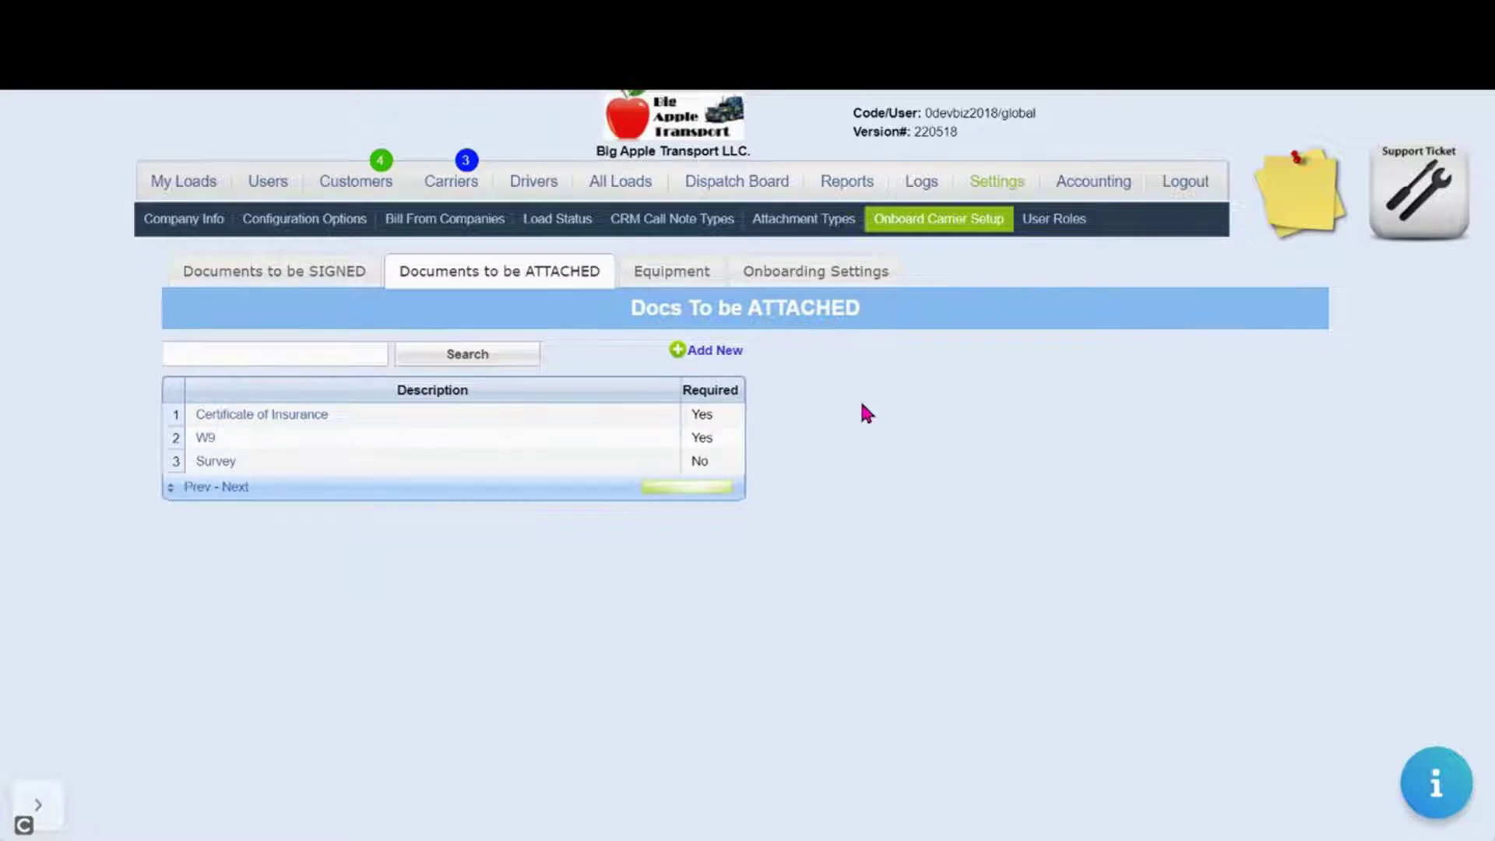
Clear all equipment types, then select only DROP DECK, DRUMS and CRANE for onboarding
{"action": "left_click", "coordinate": [671, 276]}
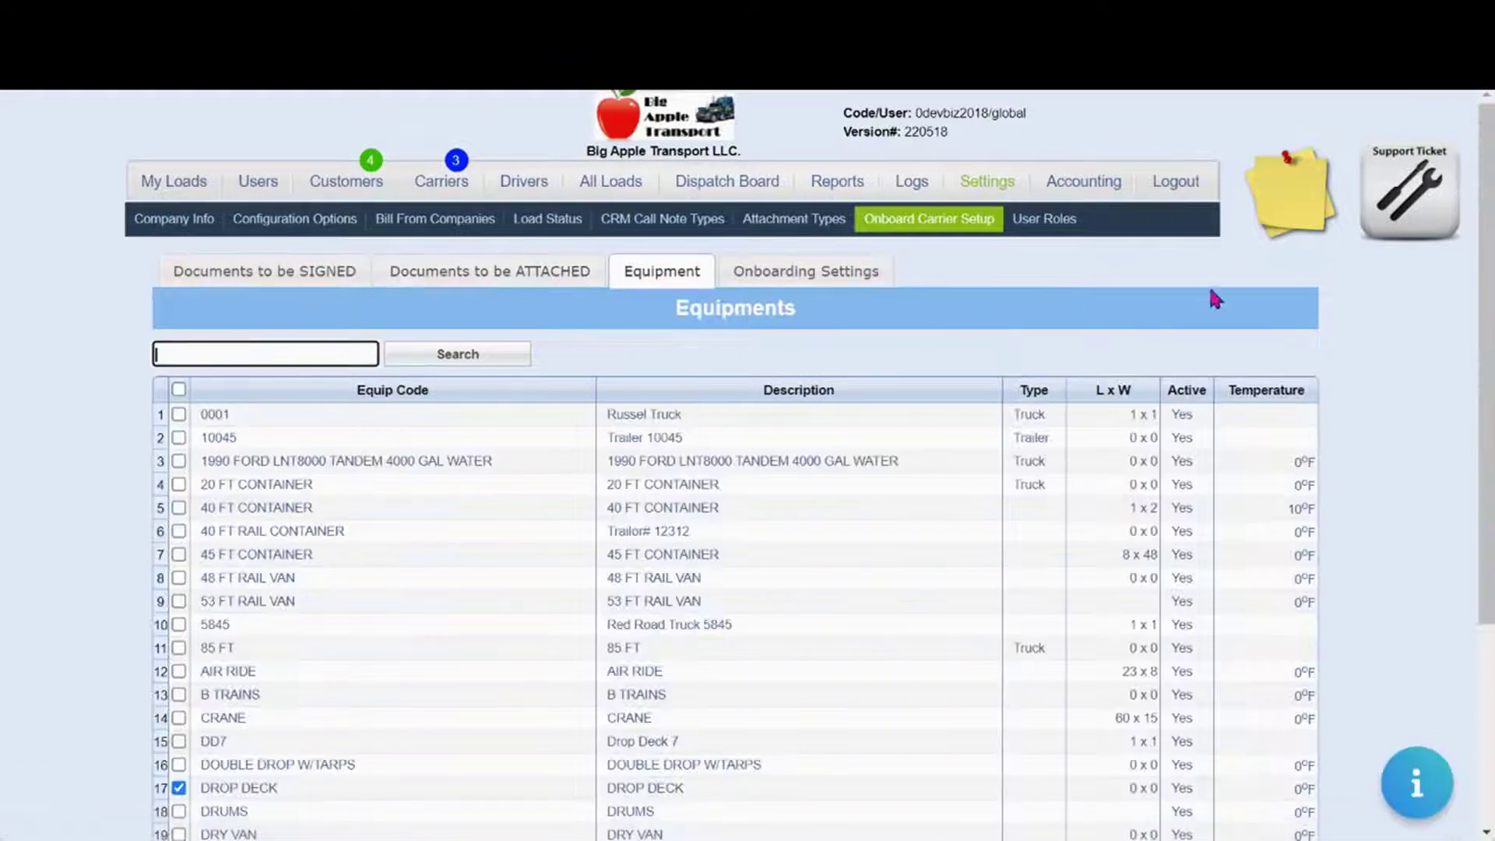
{"action": "scroll", "coordinate": [1379, 324], "scroll_direction": "down", "scroll_amount": 3}
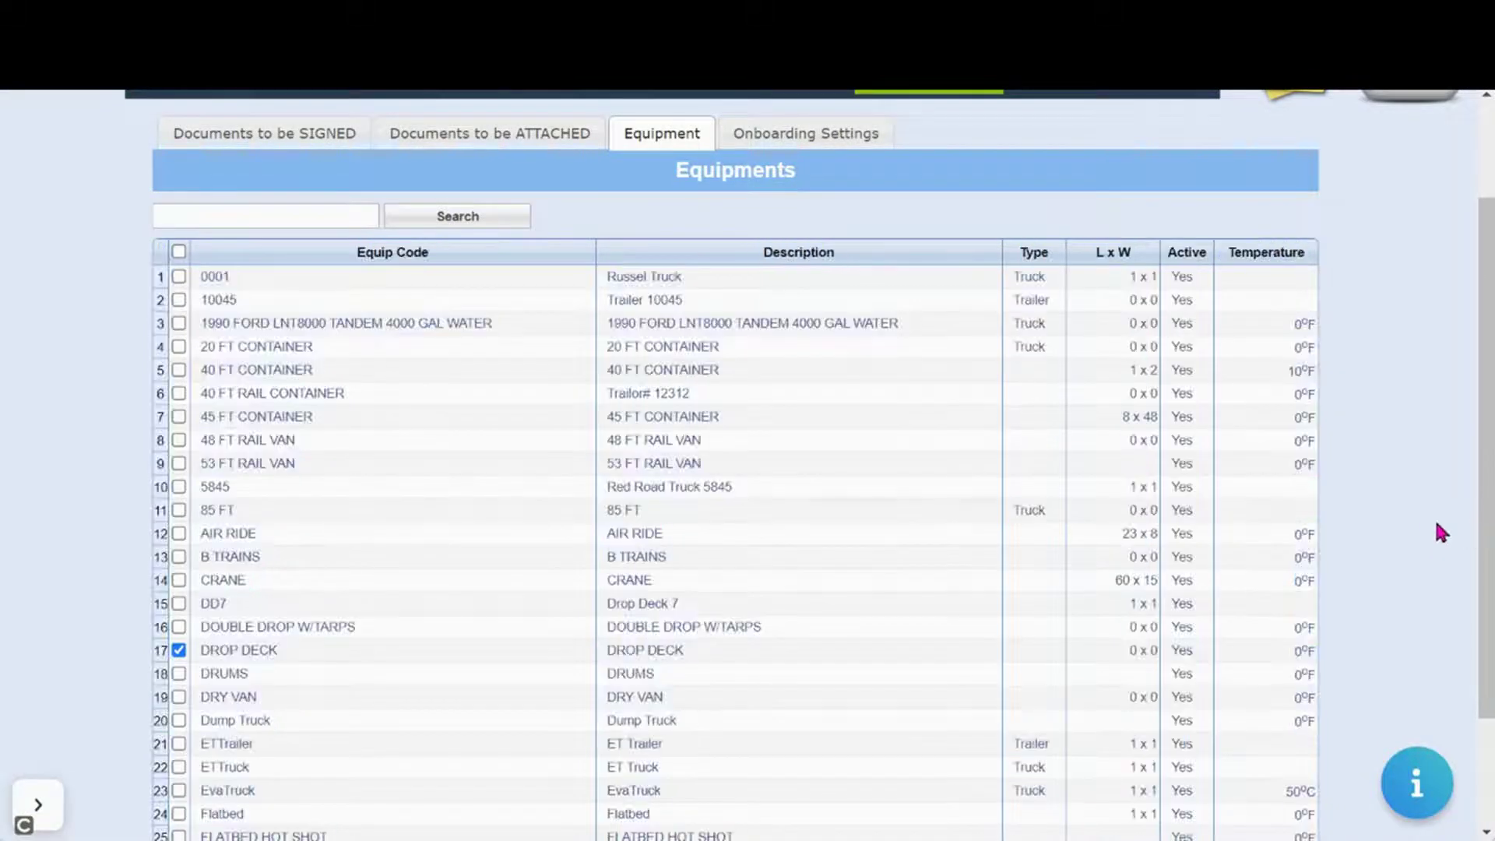
{"action": "left_click_drag", "start_coordinate": [1488, 520], "coordinate": [1488, 513]}
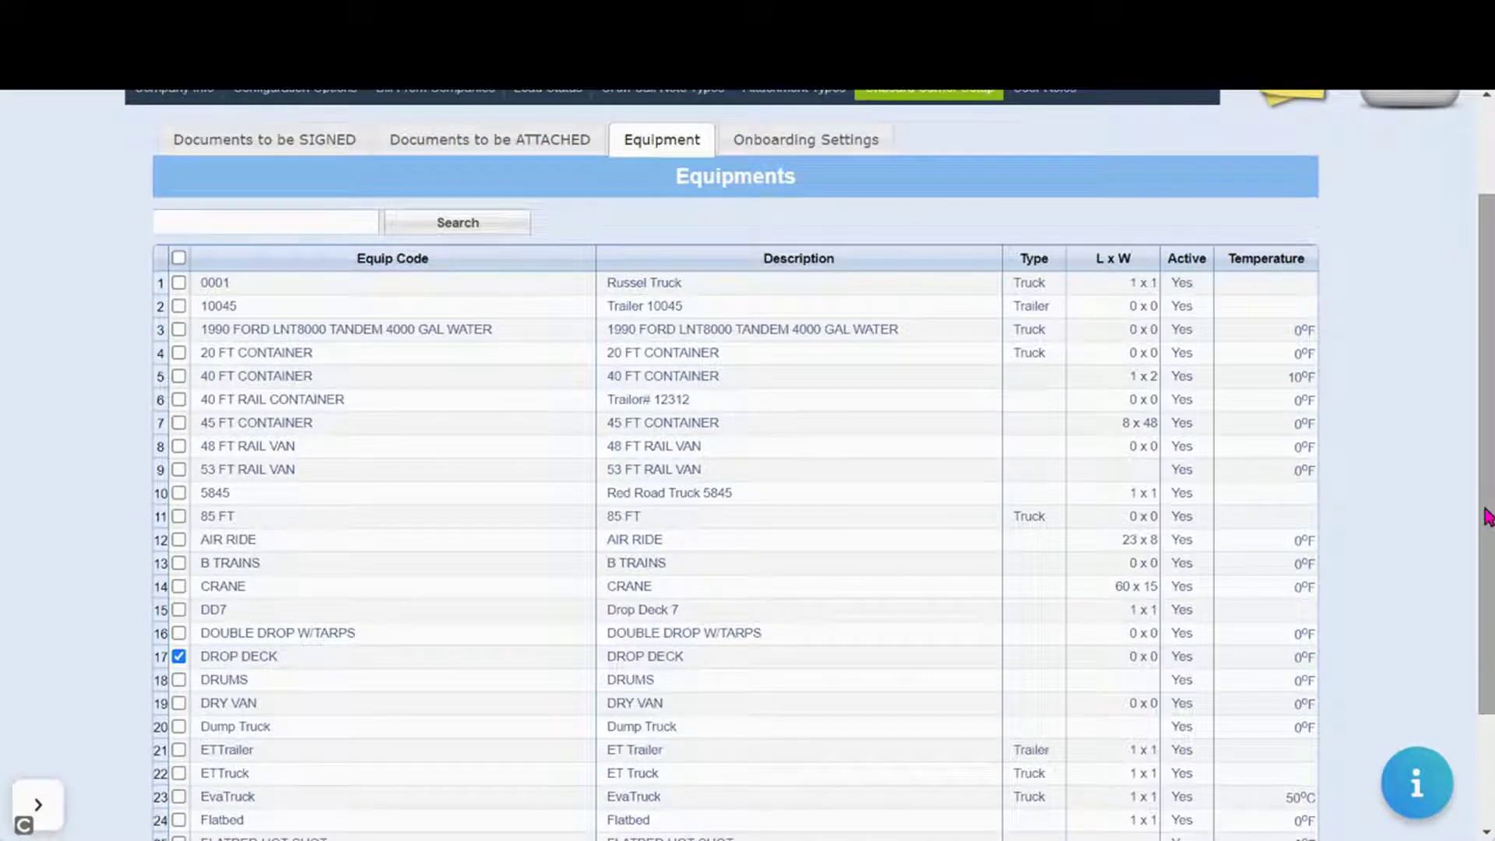
{"action": "left_click", "coordinate": [178, 260]}
{"action": "left_click", "coordinate": [178, 259]}
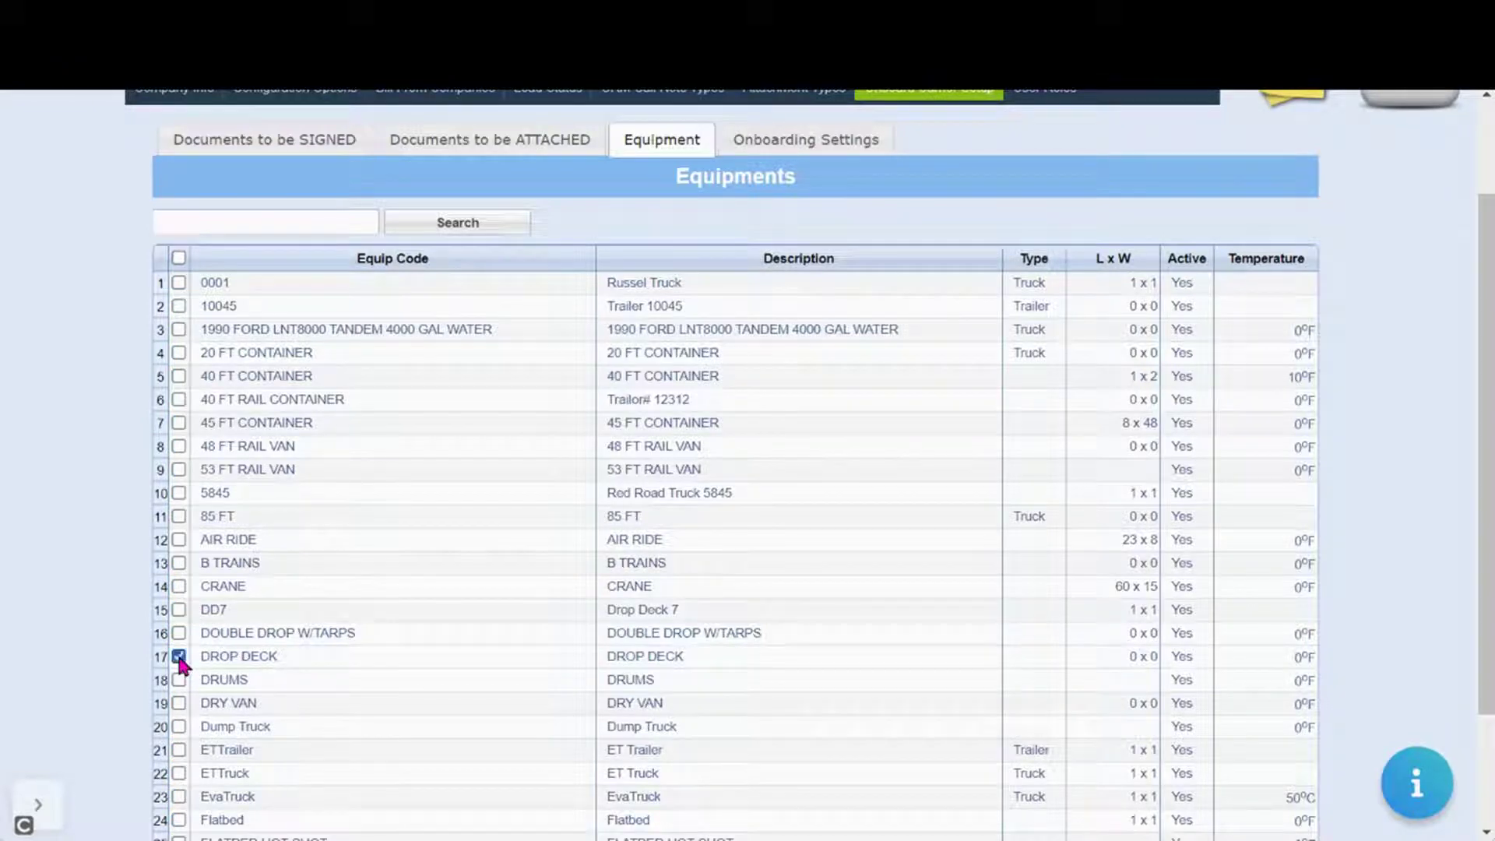
{"action": "left_click", "coordinate": [179, 679]}
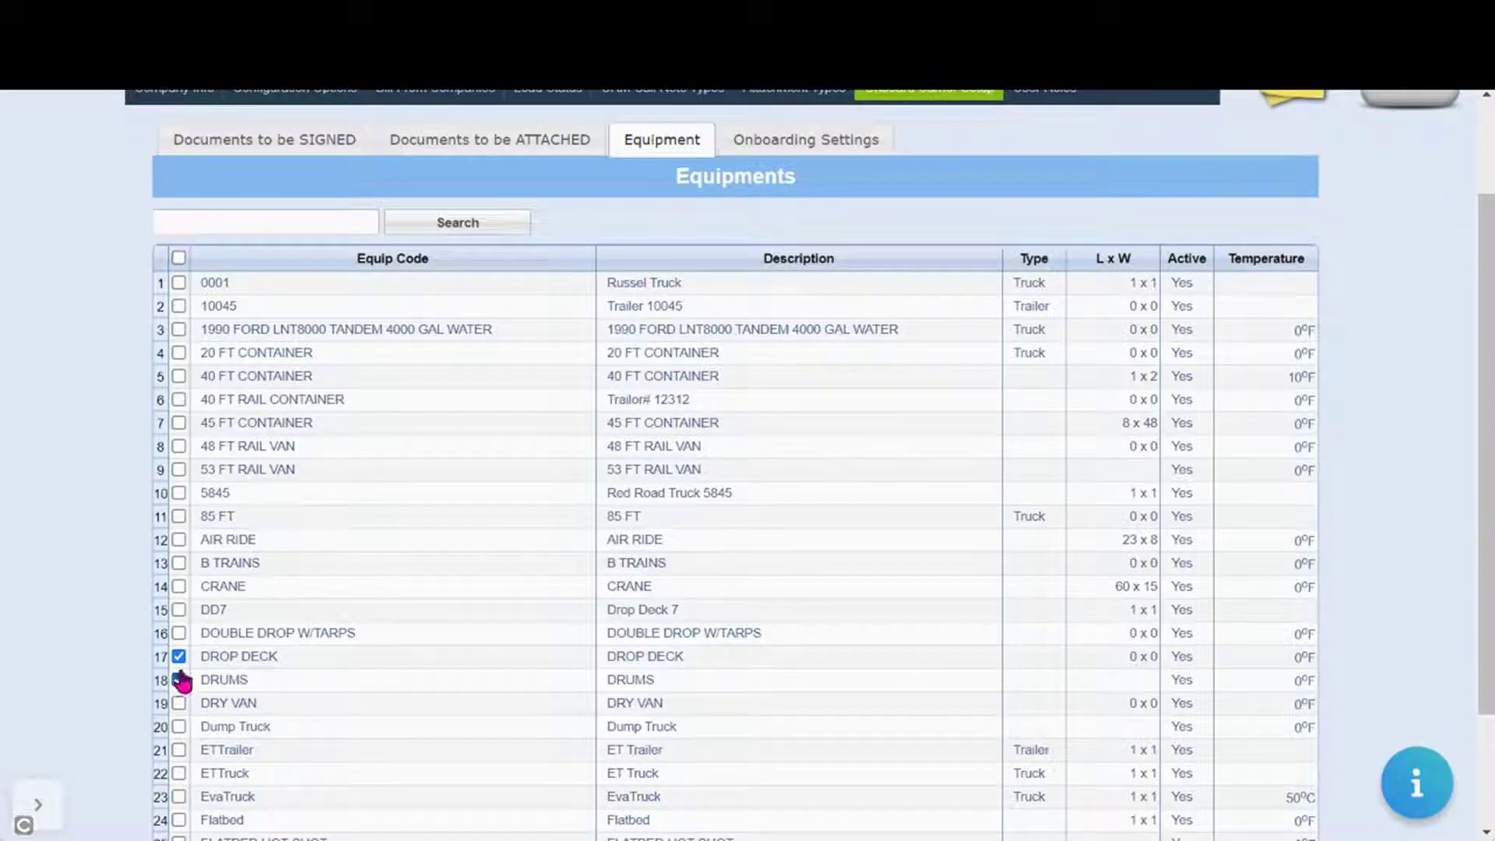
{"action": "left_click", "coordinate": [178, 588]}
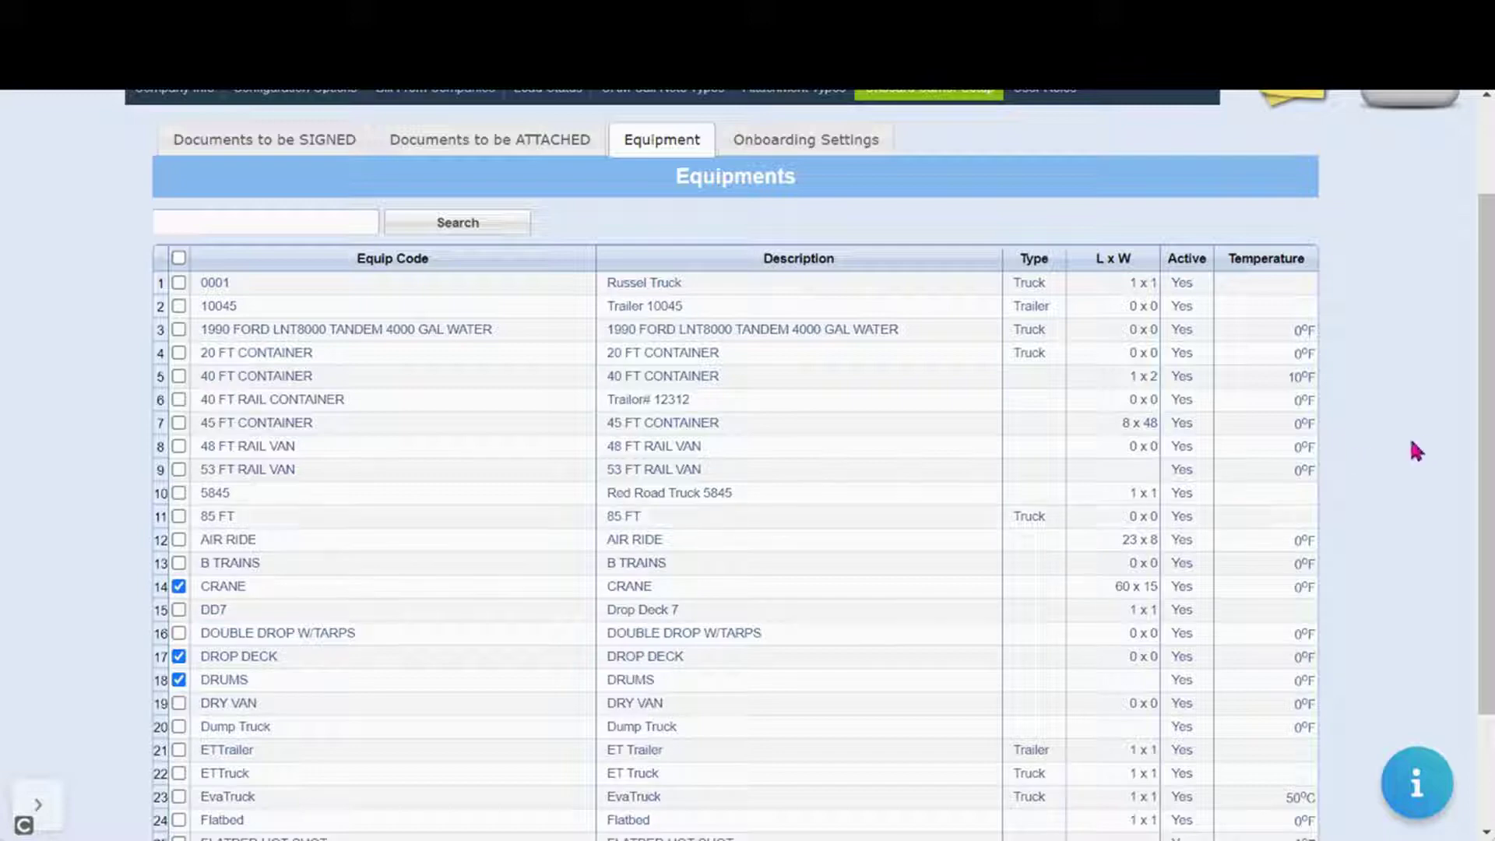
{"action": "left_click_drag", "start_coordinate": [1491, 452], "coordinate": [1432, 580]}
{"action": "scroll", "coordinate": [1438, 588], "scroll_direction": "up", "scroll_amount": 4}
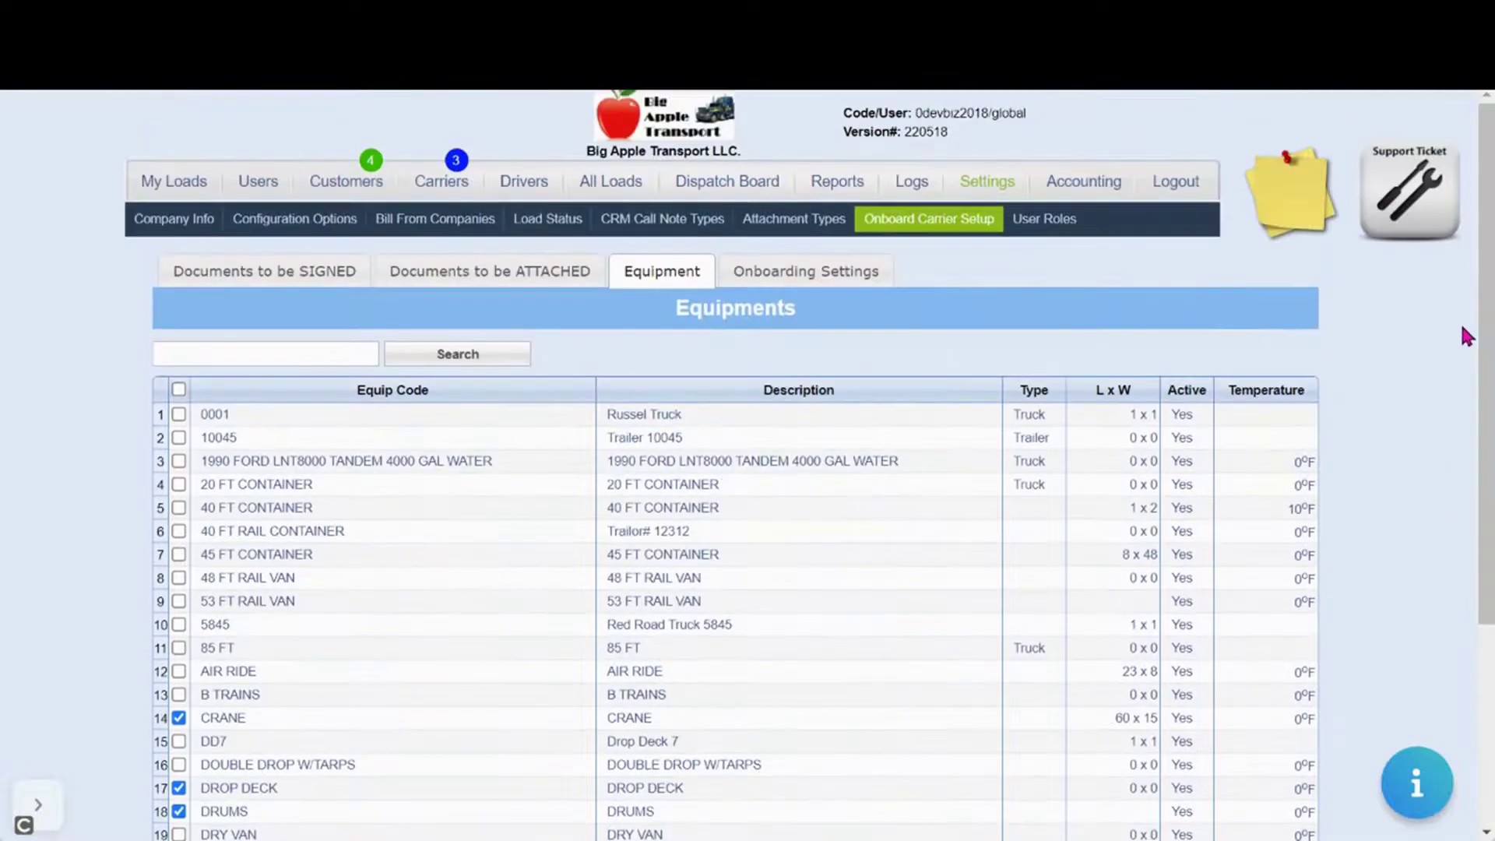
{"action": "left_click", "coordinate": [791, 281]}
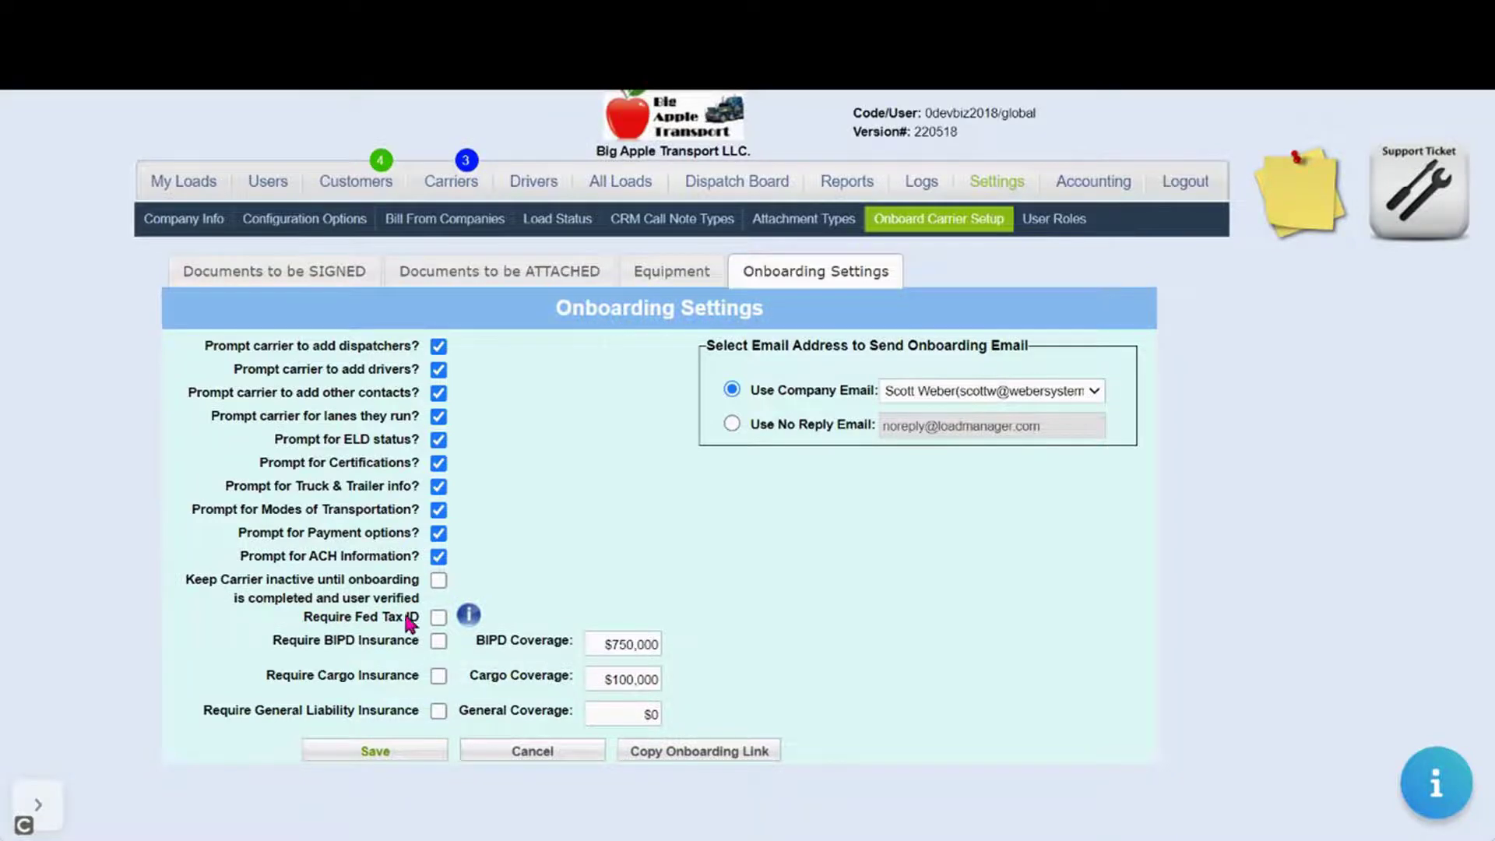
Require a Fed Tax ID and save onboarding settings, keeping the company email as sender
{"action": "left_click", "coordinate": [439, 619]}
{"action": "left_click", "coordinate": [410, 768]}
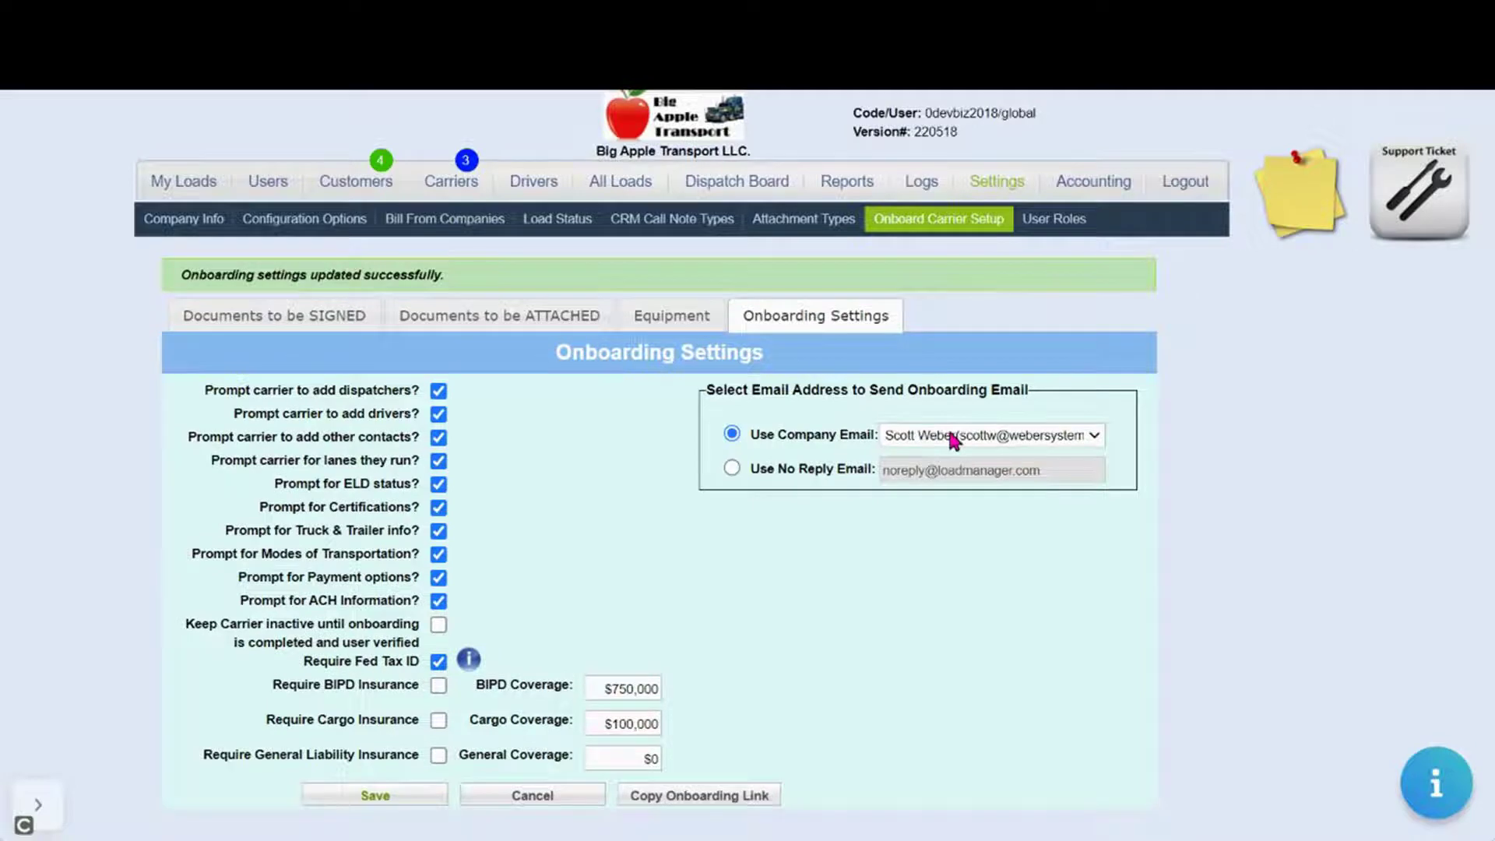
{"action": "left_click", "coordinate": [954, 438]}
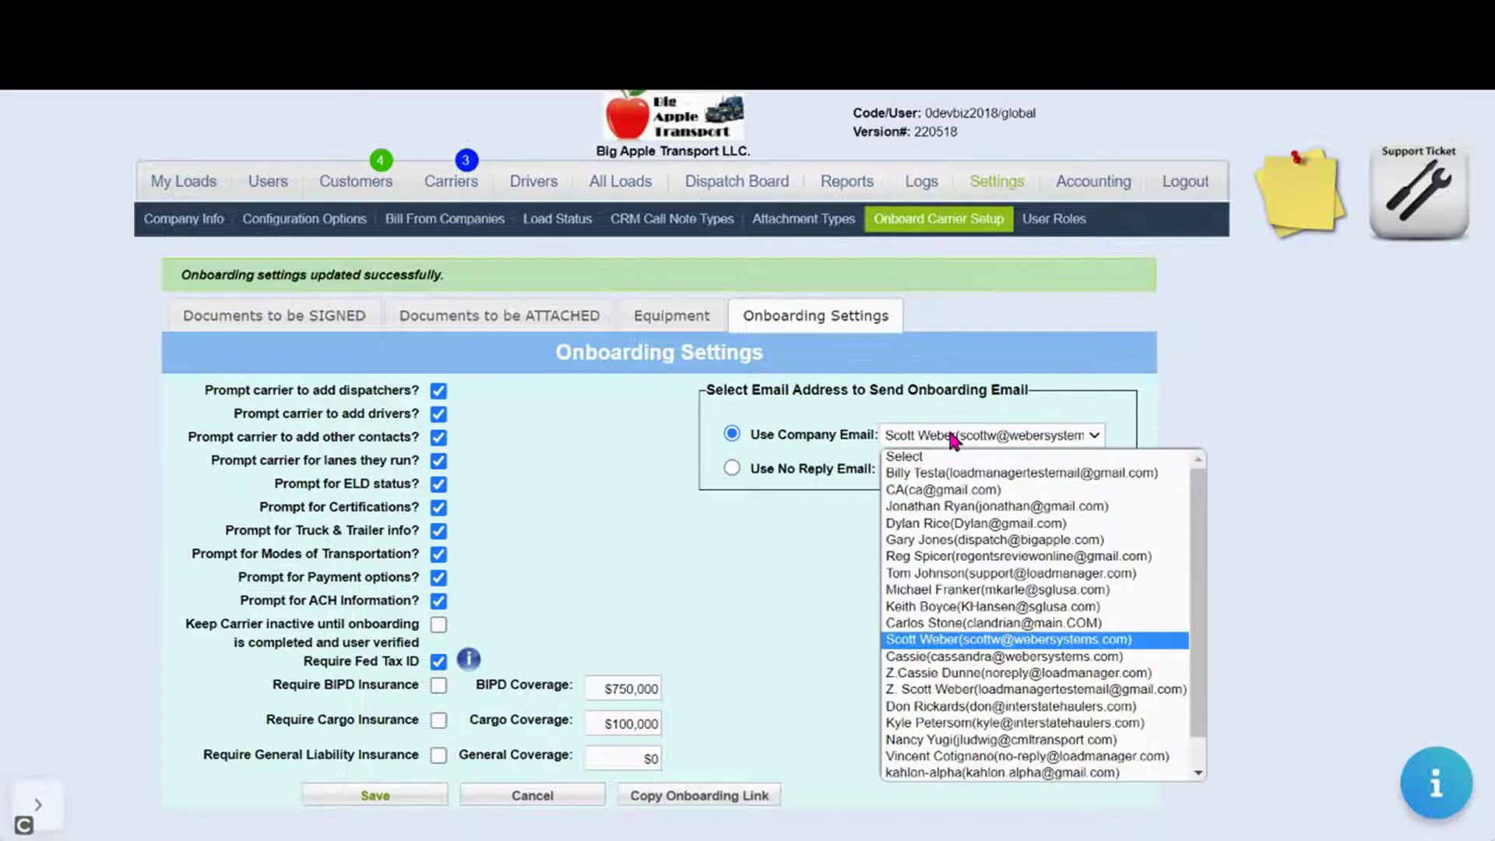
{"action": "left_click", "coordinate": [958, 639]}
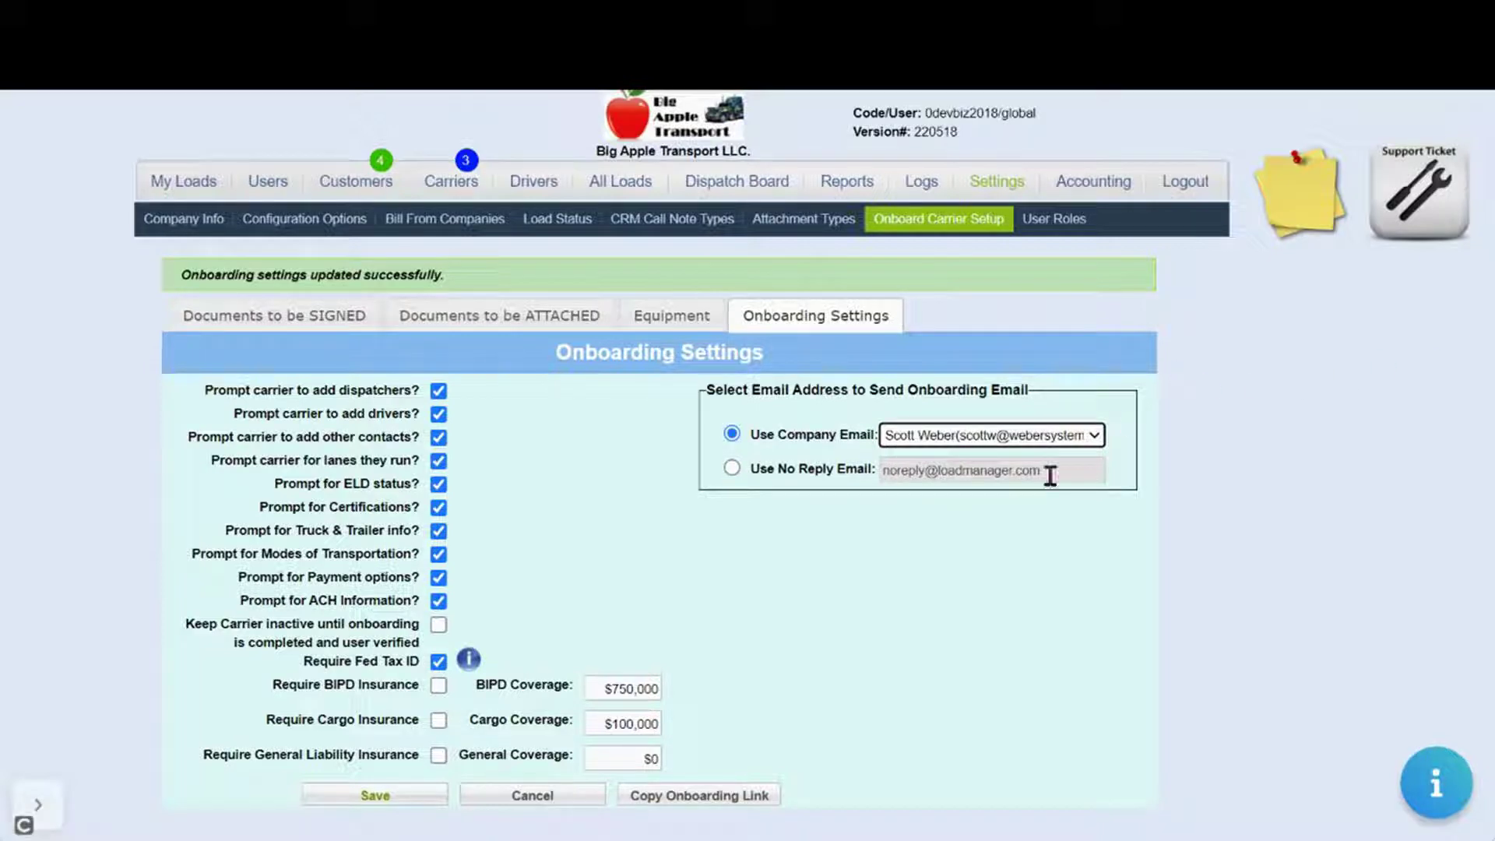
{"action": "left_click", "coordinate": [804, 576]}
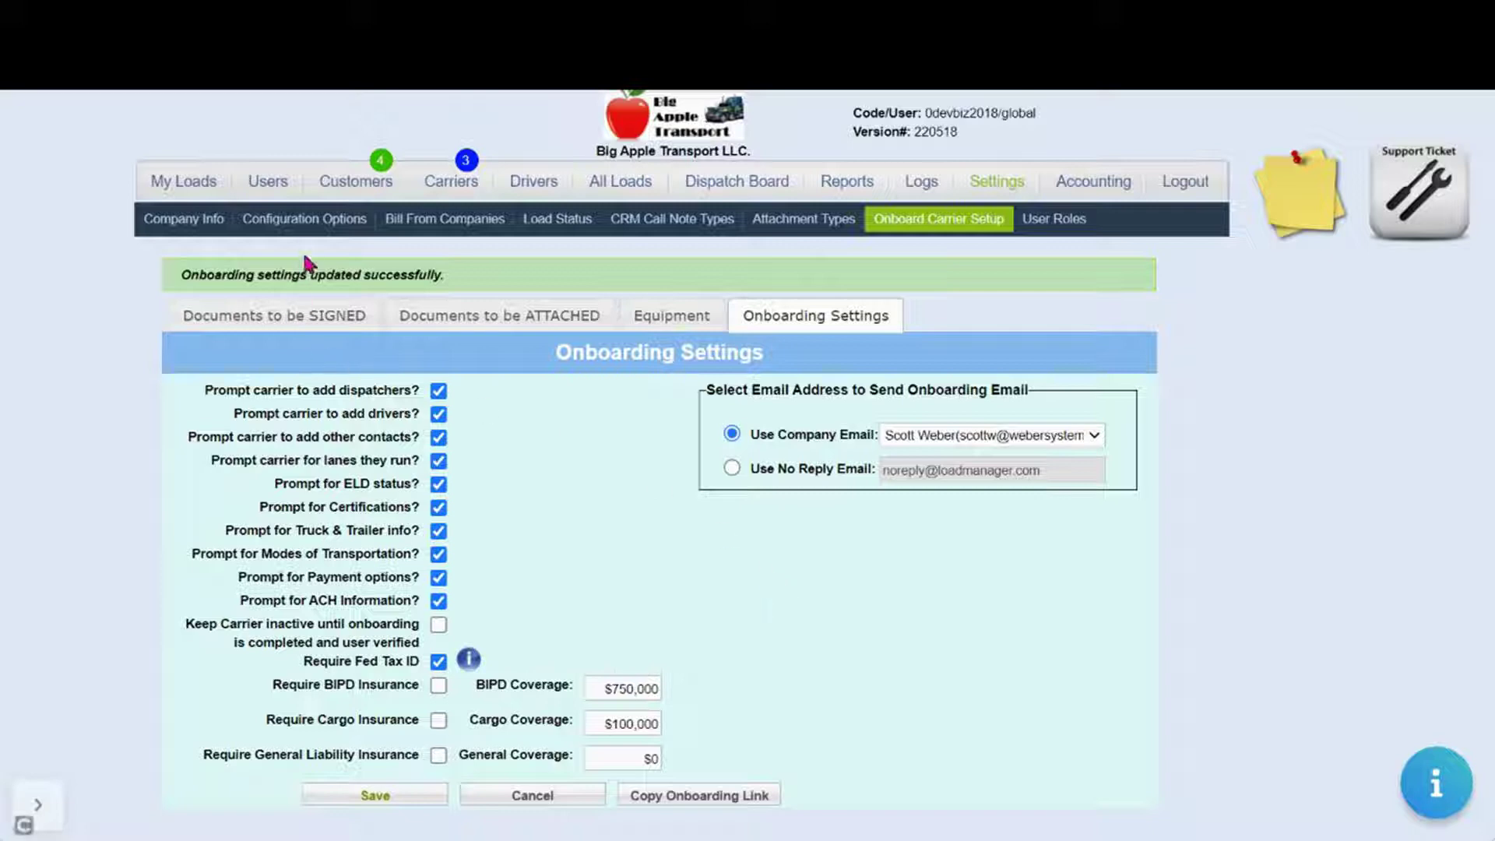
Review the Onboarding Email in Configuration Options, save the system setup, and bring up the onboarding website
{"action": "left_click", "coordinate": [304, 220]}
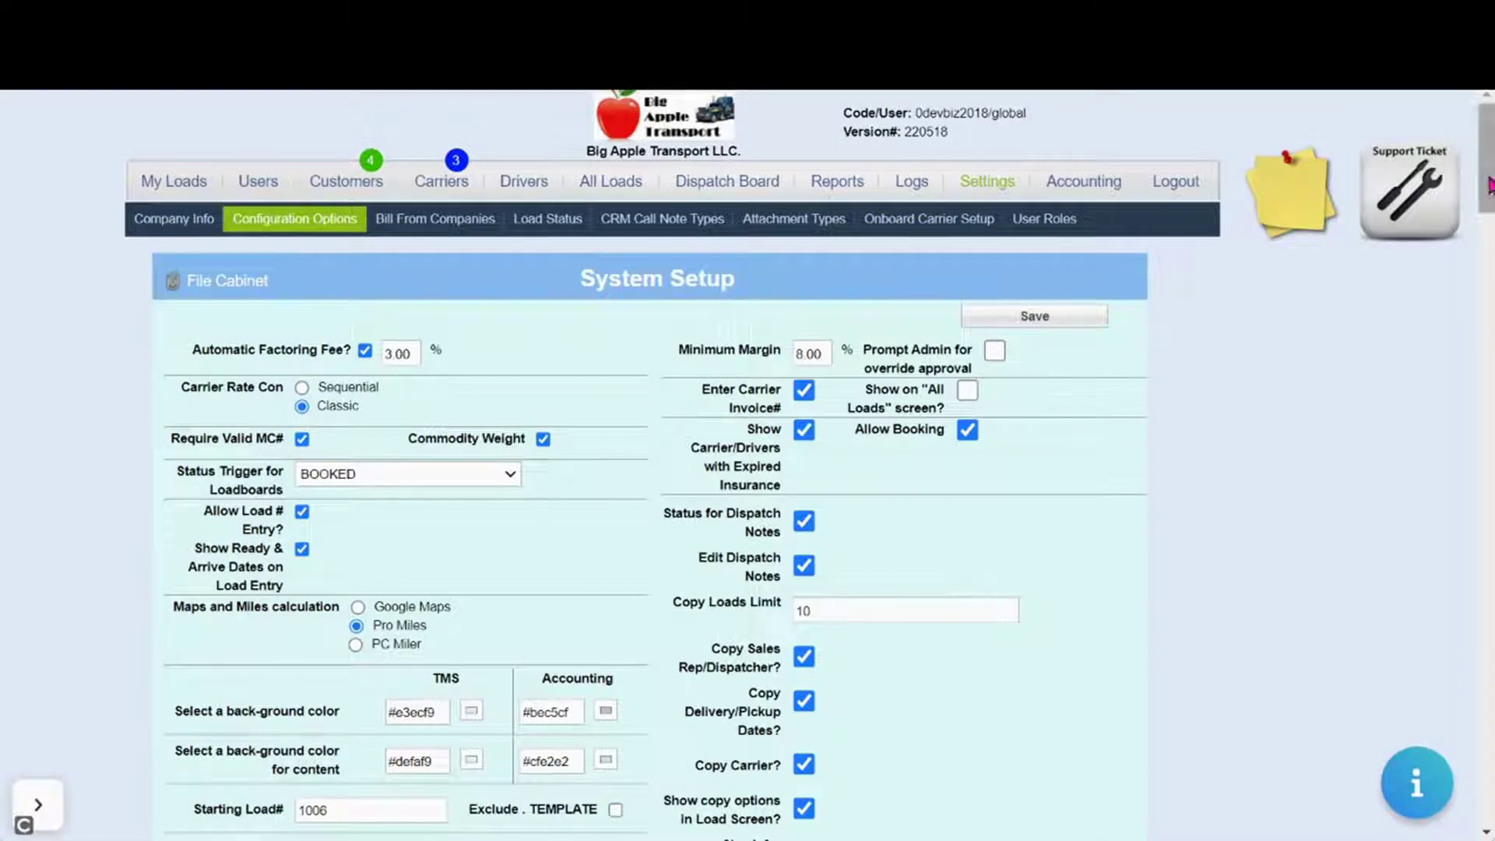
{"action": "left_click_drag", "start_coordinate": [1489, 184], "coordinate": [1442, 381]}
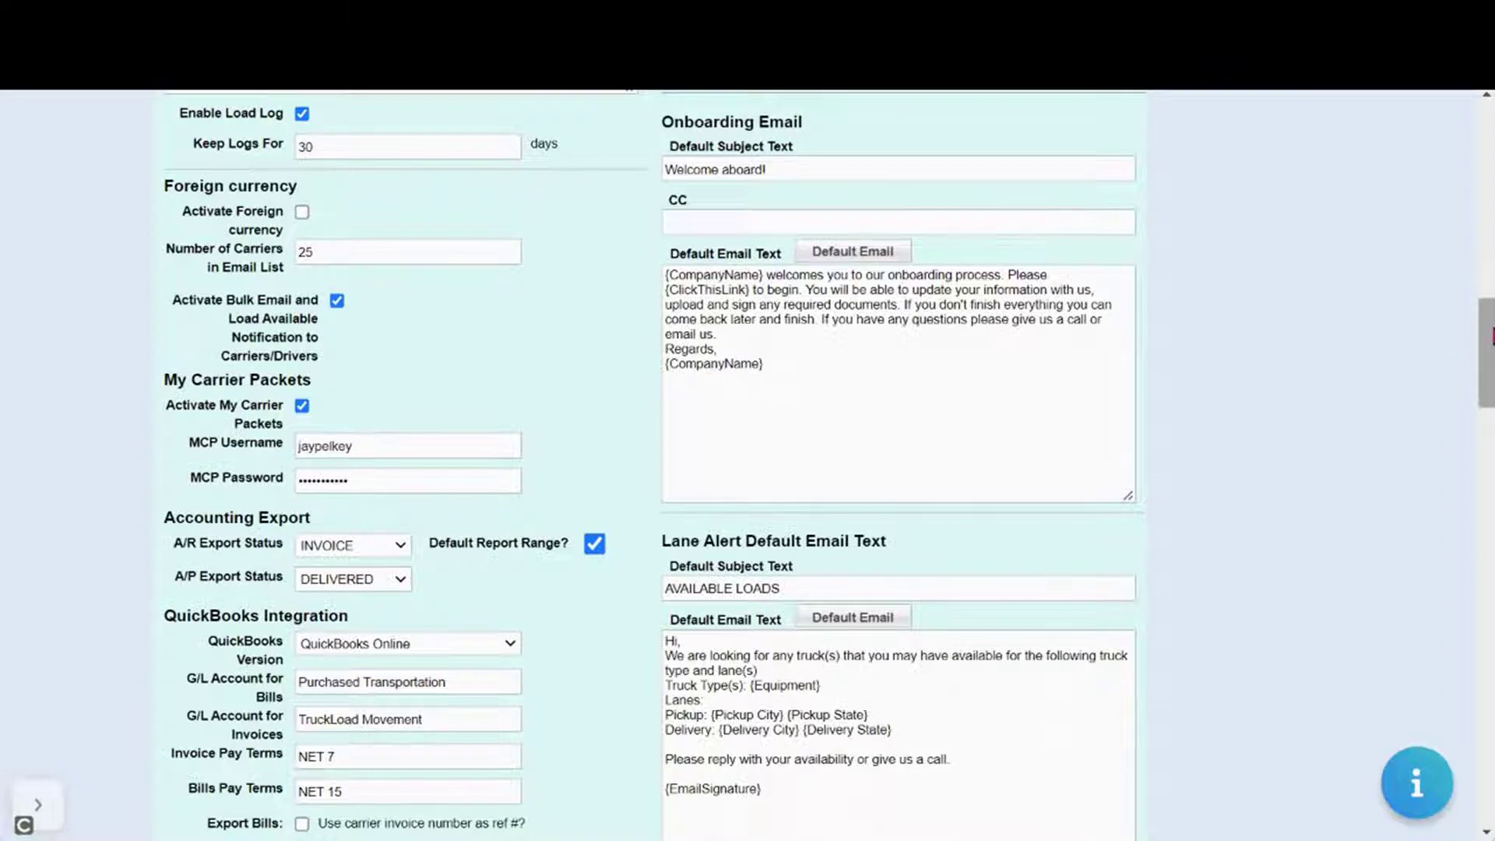
{"action": "left_click_drag", "start_coordinate": [1491, 336], "coordinate": [1491, 124]}
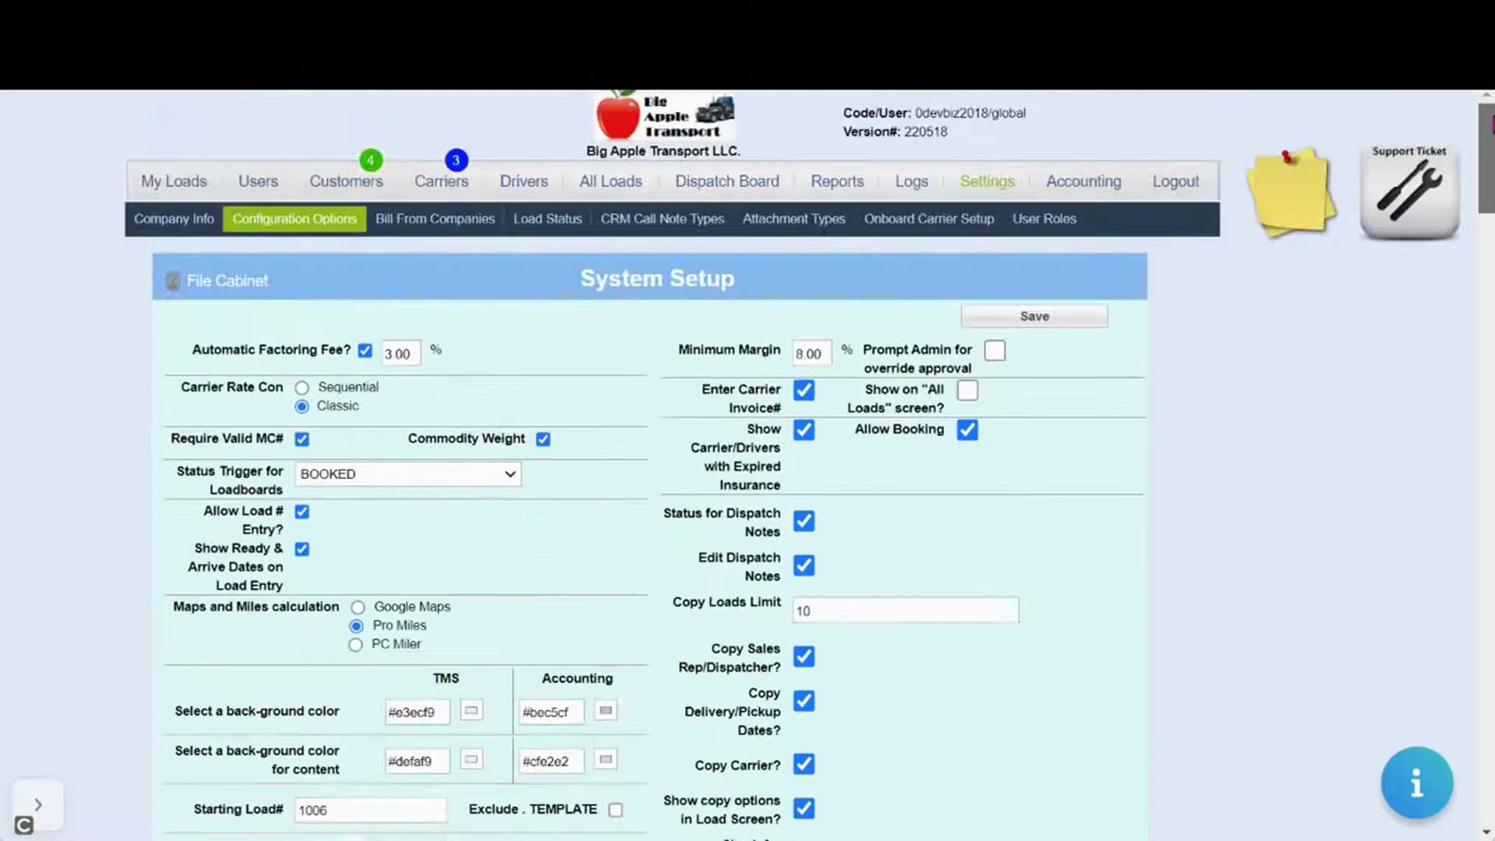
{"action": "left_click", "coordinate": [1080, 320]}
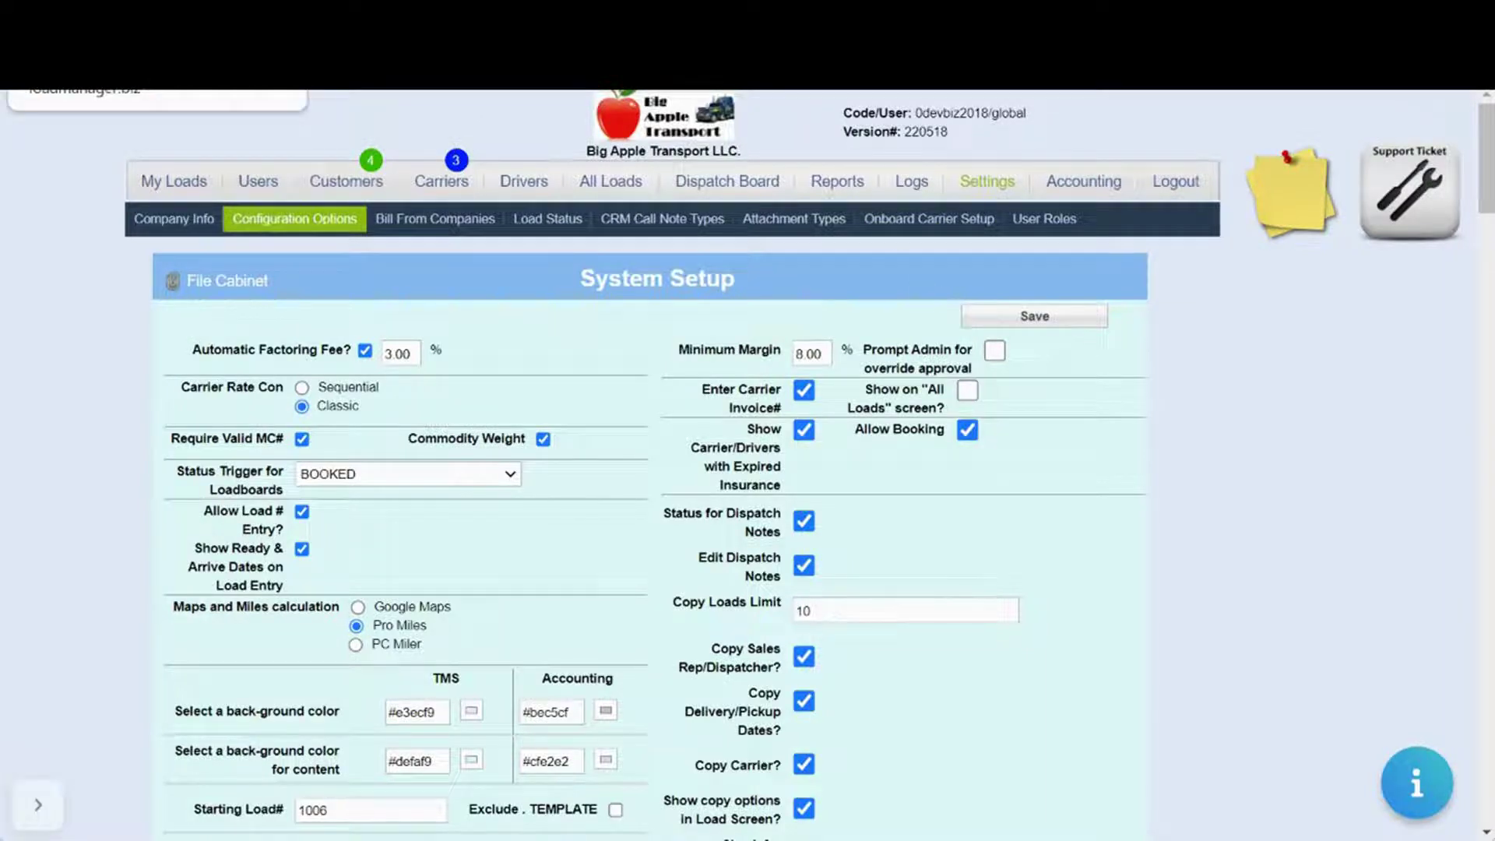
{"action": "left_click", "coordinate": [1075, 78]}
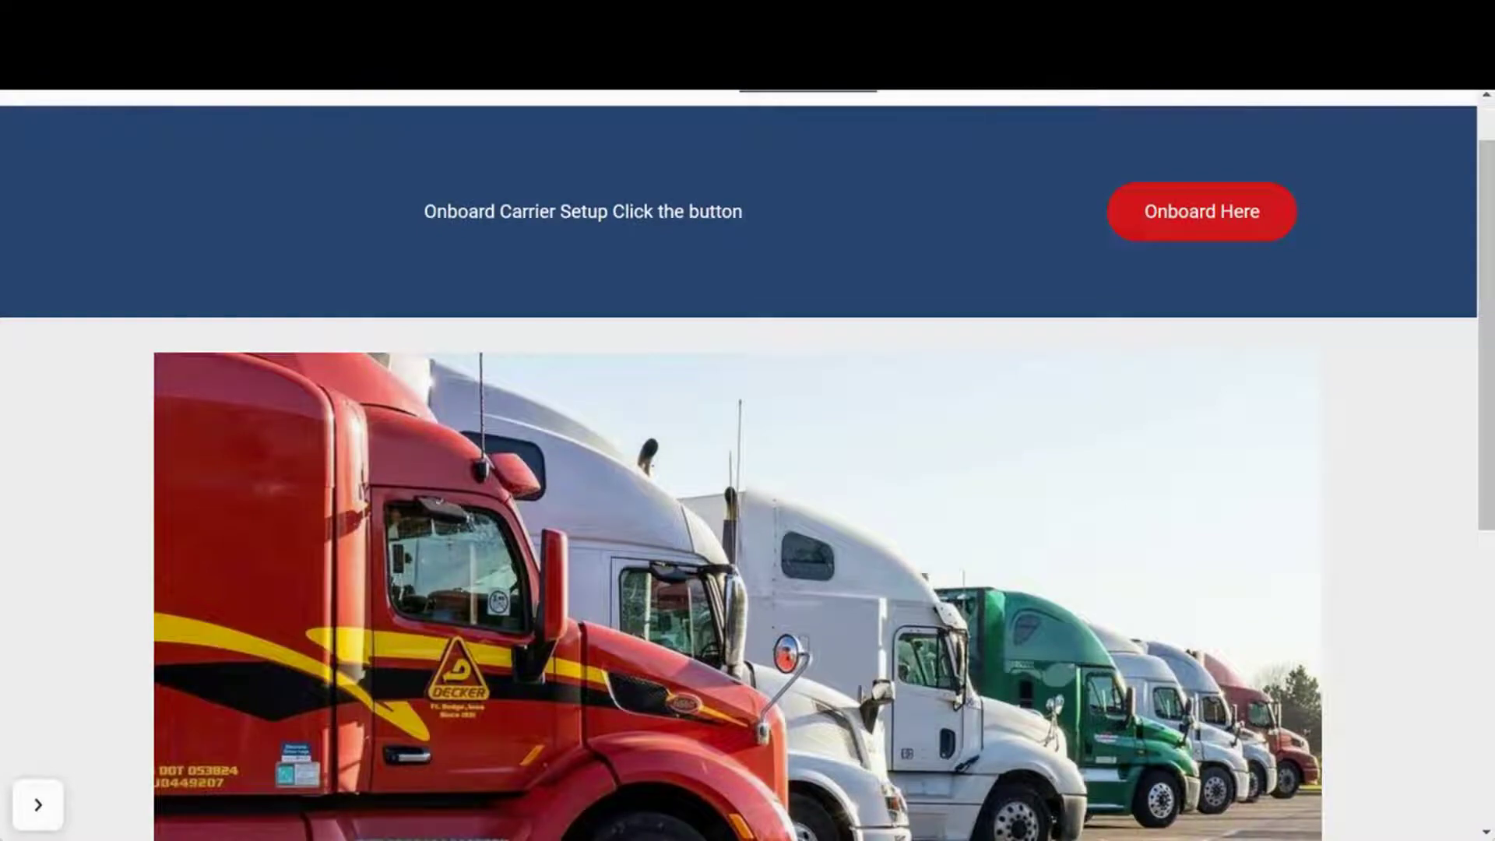
Return to Load Manager and go to Settings > Onboard Carrier Setup > Onboarding Settings
{"action": "left_click", "coordinate": [284, 78]}
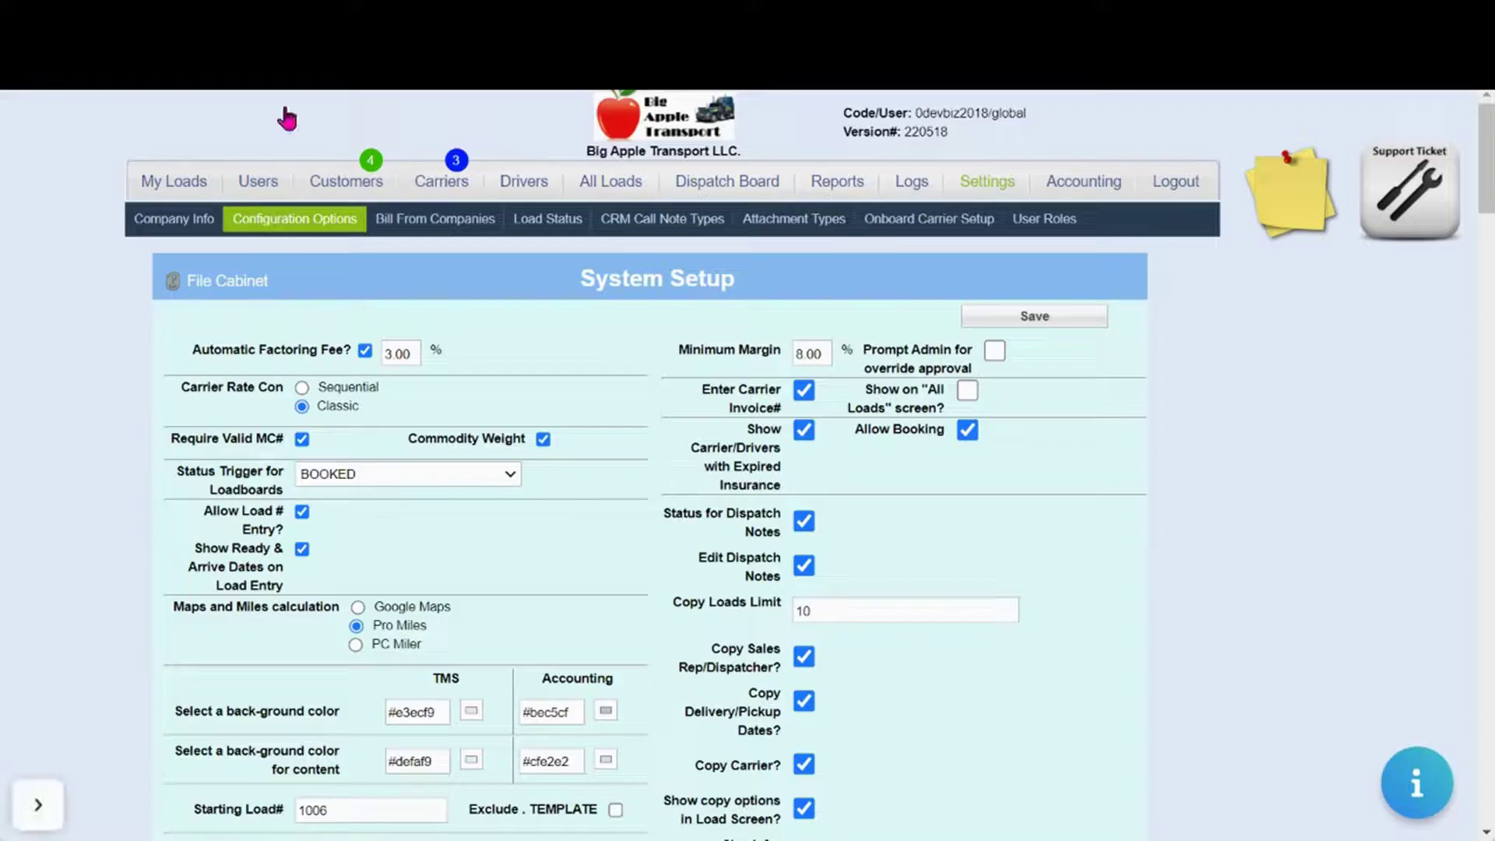
{"action": "left_click", "coordinate": [989, 192]}
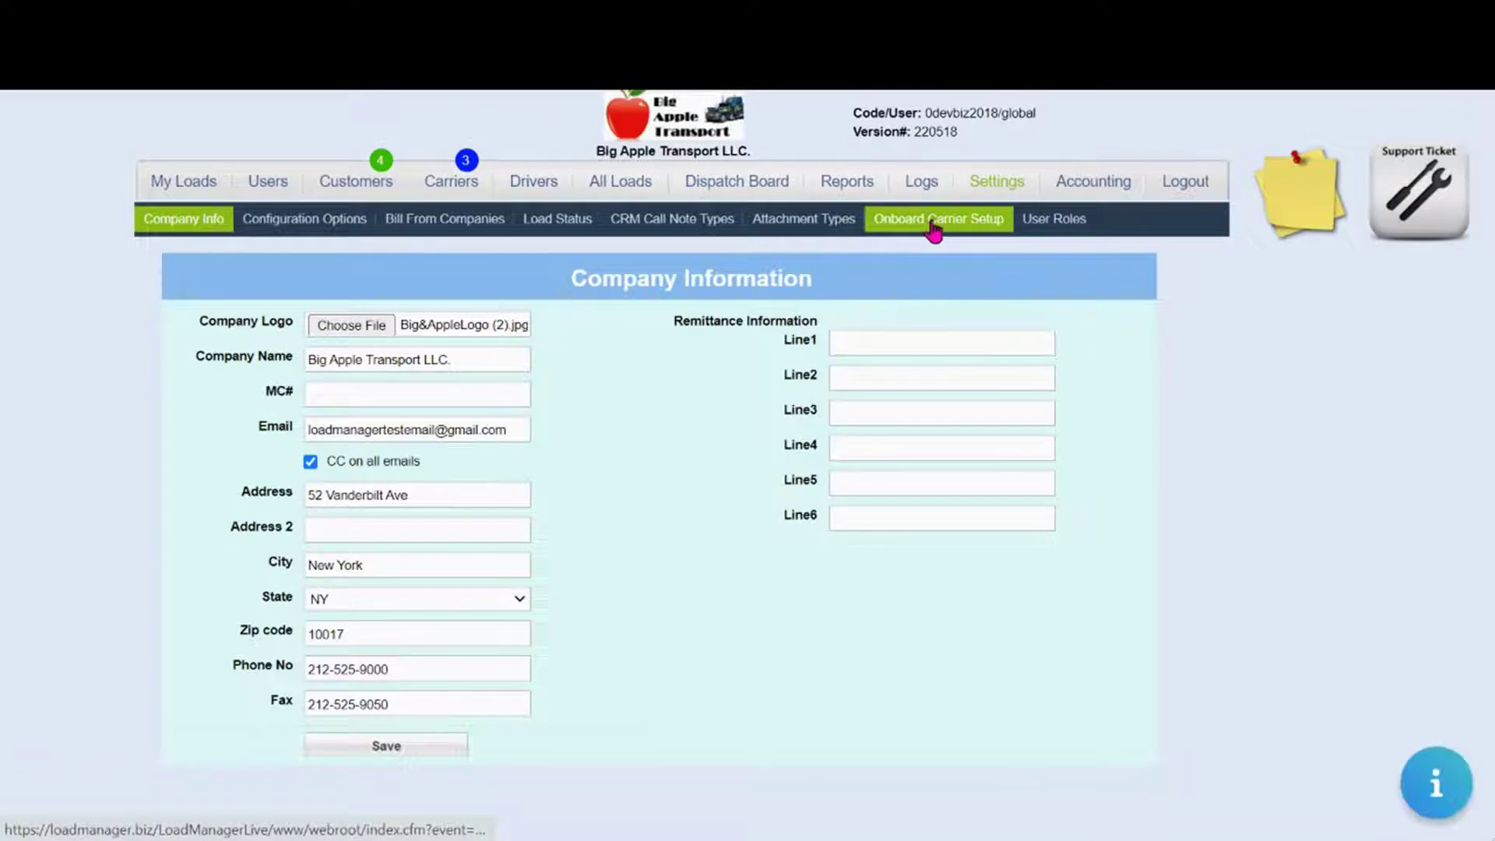
{"action": "left_click", "coordinate": [933, 228]}
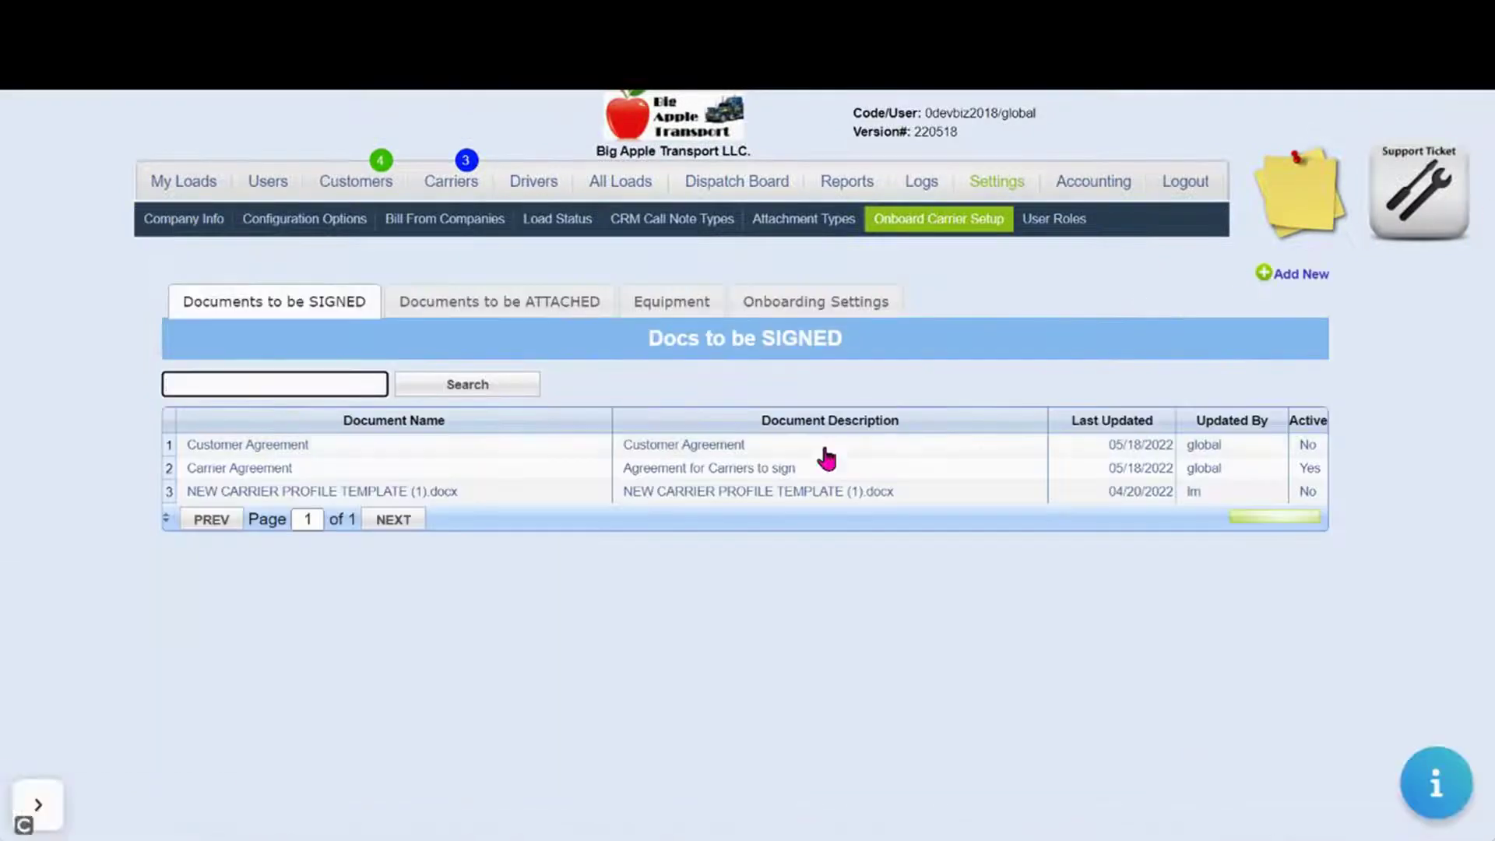
{"action": "left_click", "coordinate": [794, 304]}
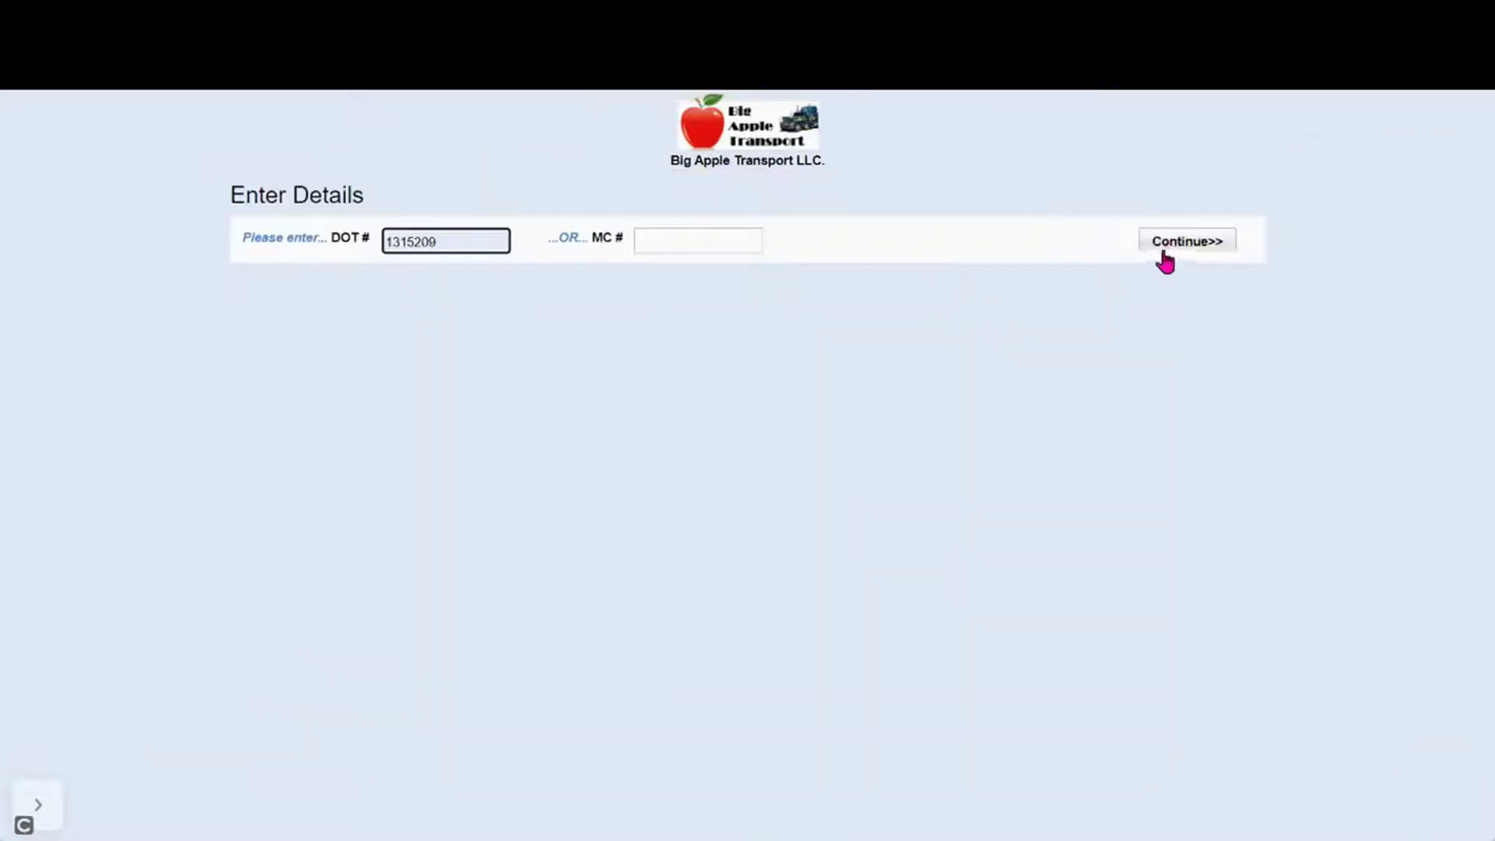
Continue onboarding with DOT 1315209, getting past the missing-email and $100,000 minimum cargo alerts
{"action": "left_click", "coordinate": [1168, 250]}
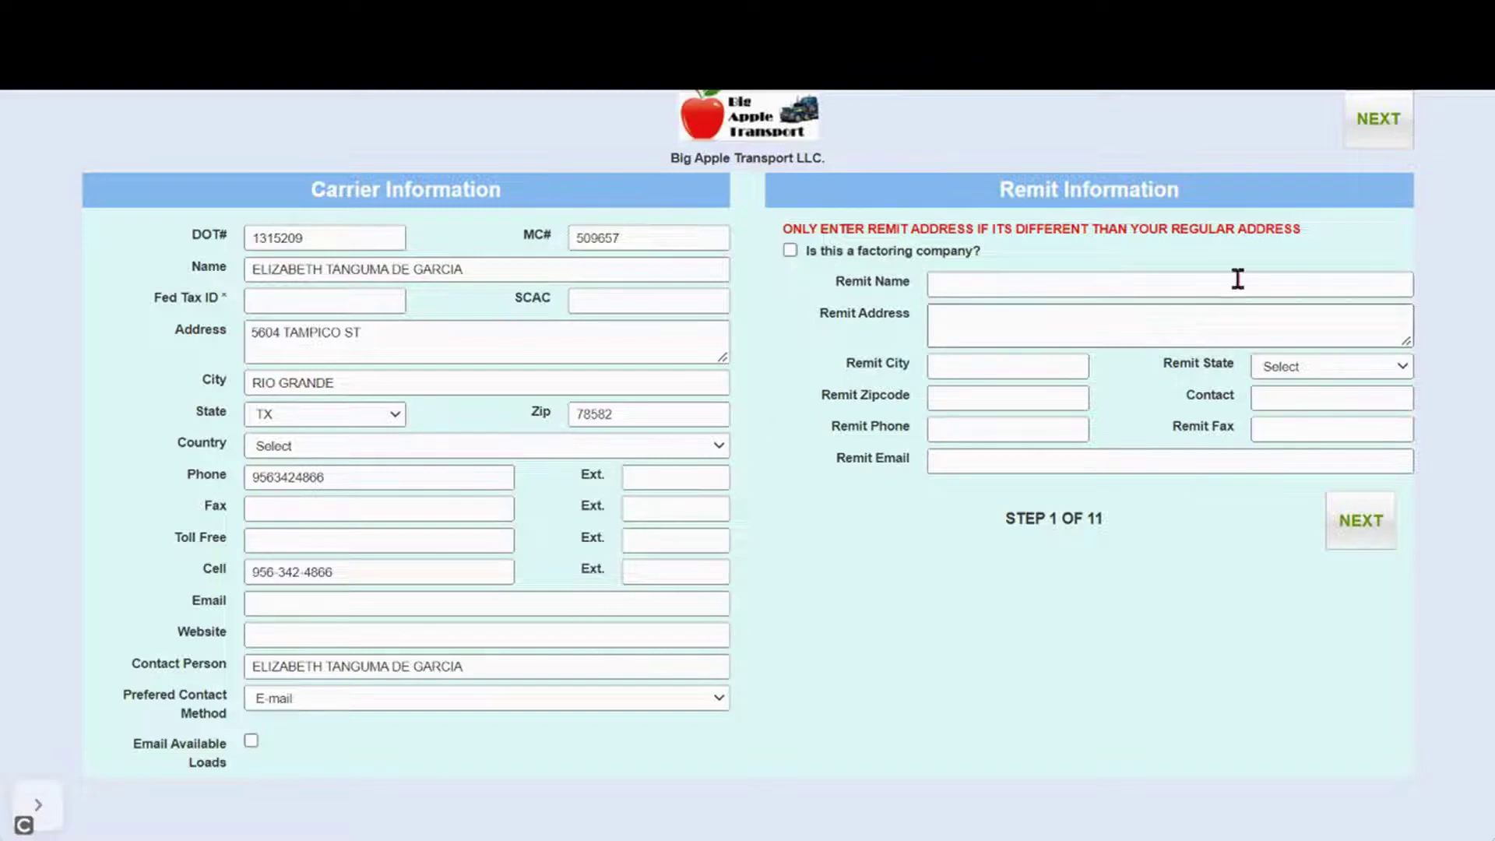
{"action": "left_click", "coordinate": [1382, 146]}
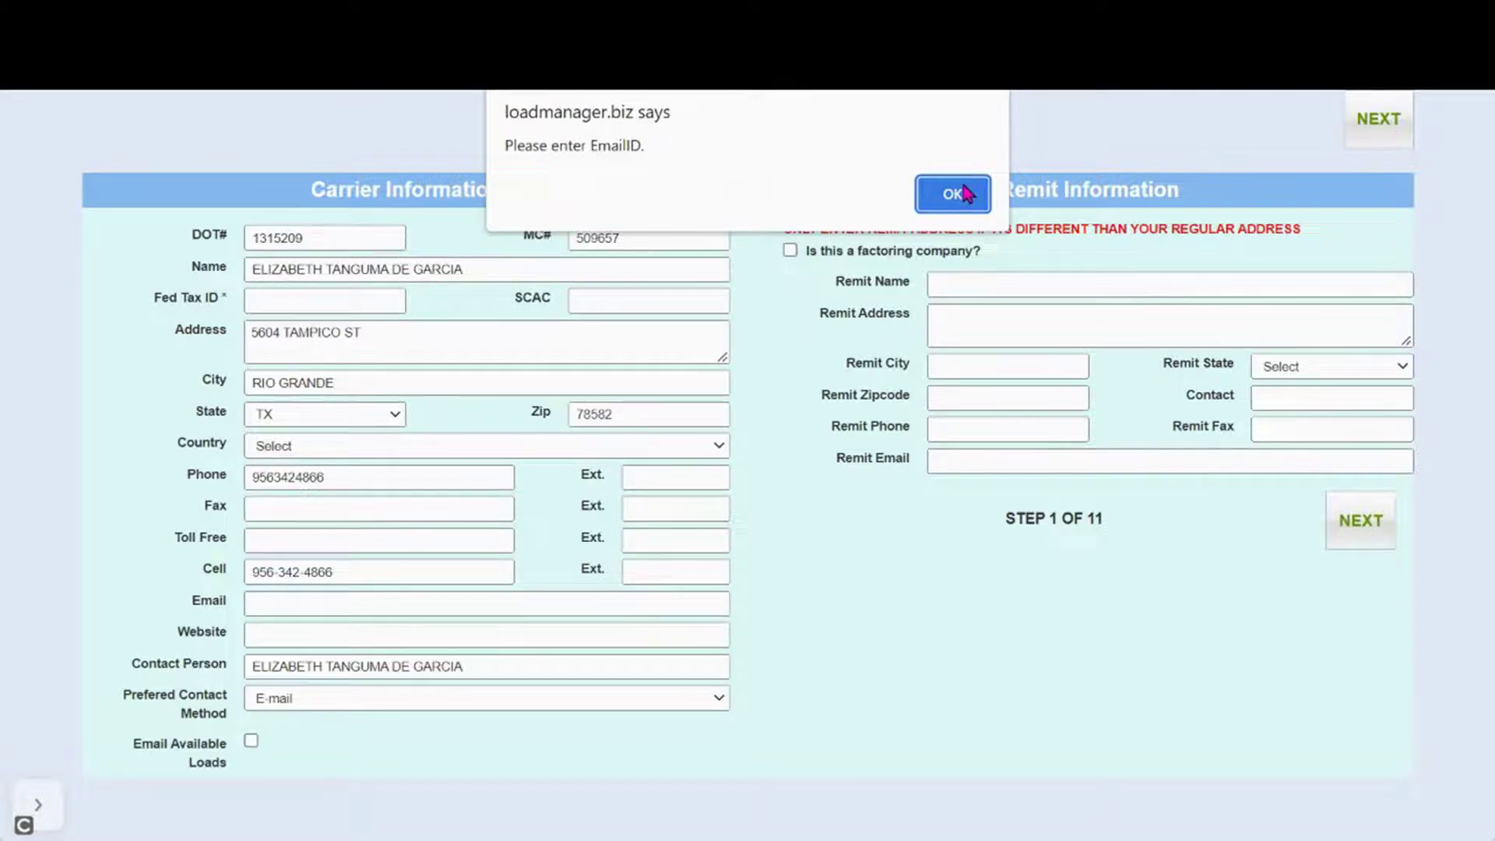
{"action": "left_click", "coordinate": [964, 193]}
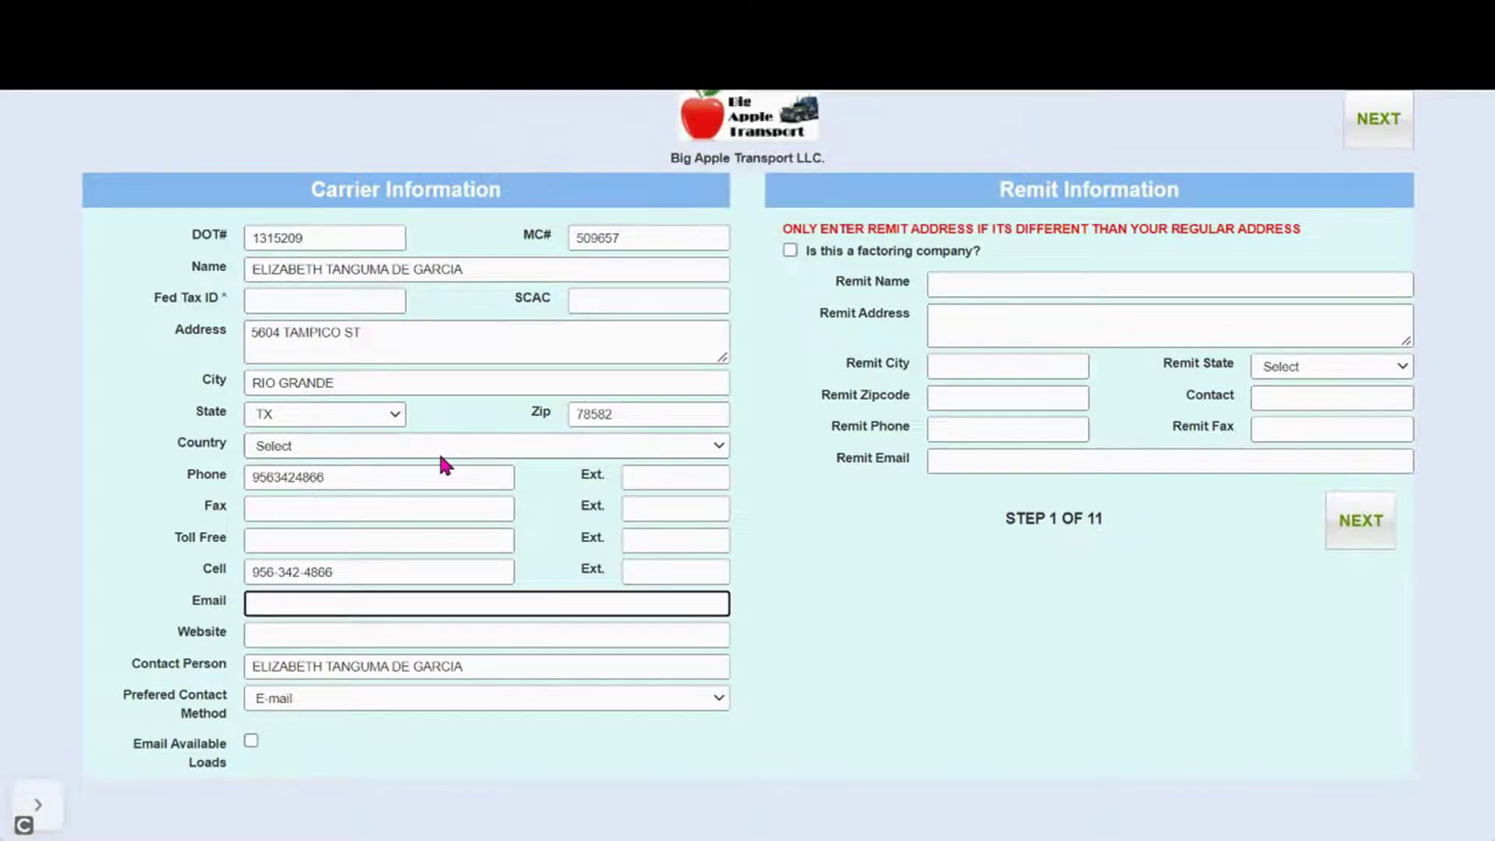
{"action": "left_click", "coordinate": [1359, 515]}
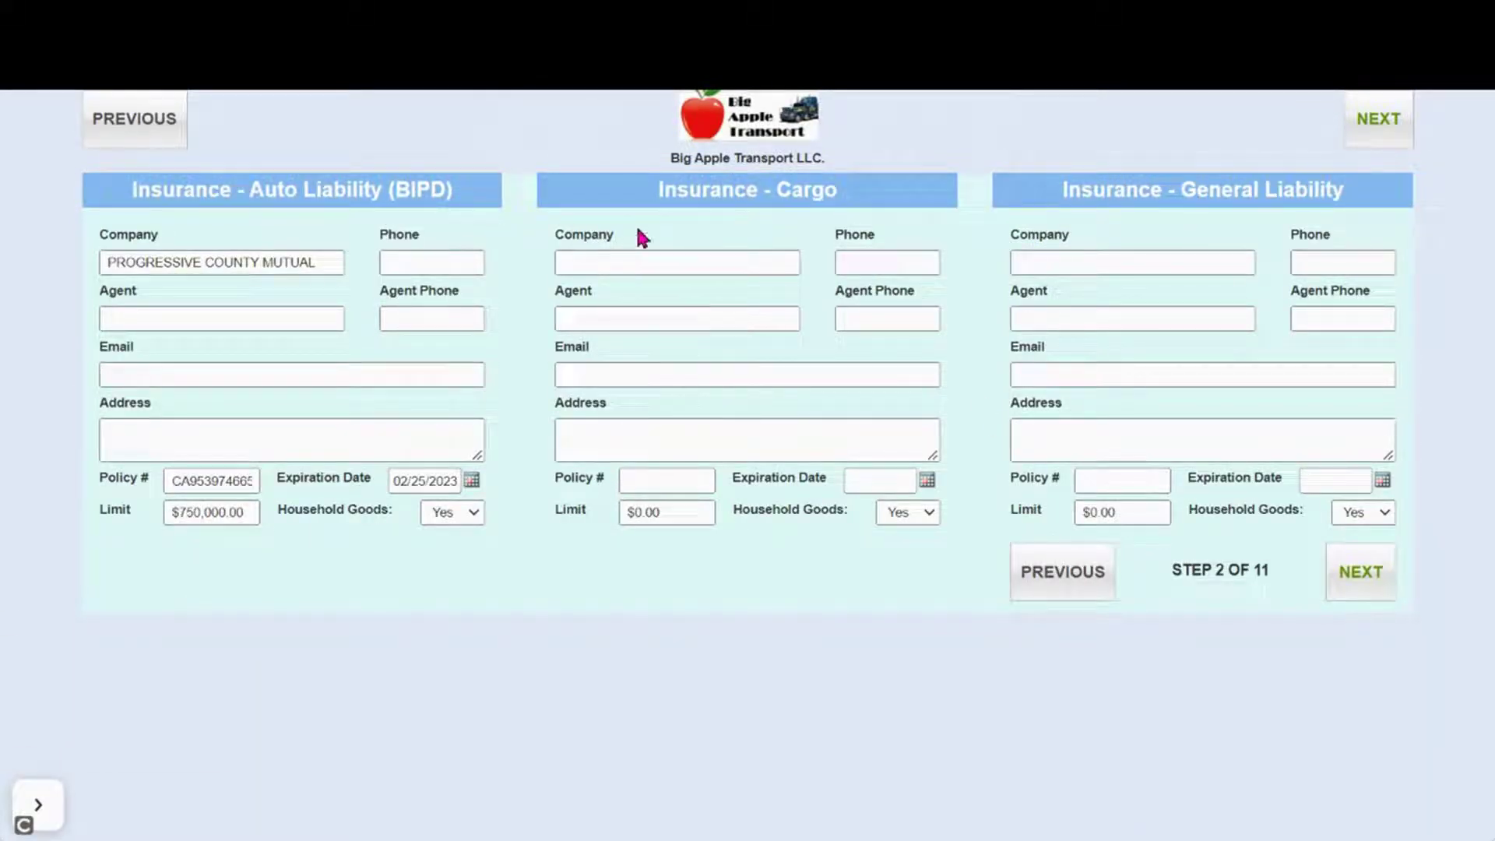
{"action": "left_click", "coordinate": [1340, 565]}
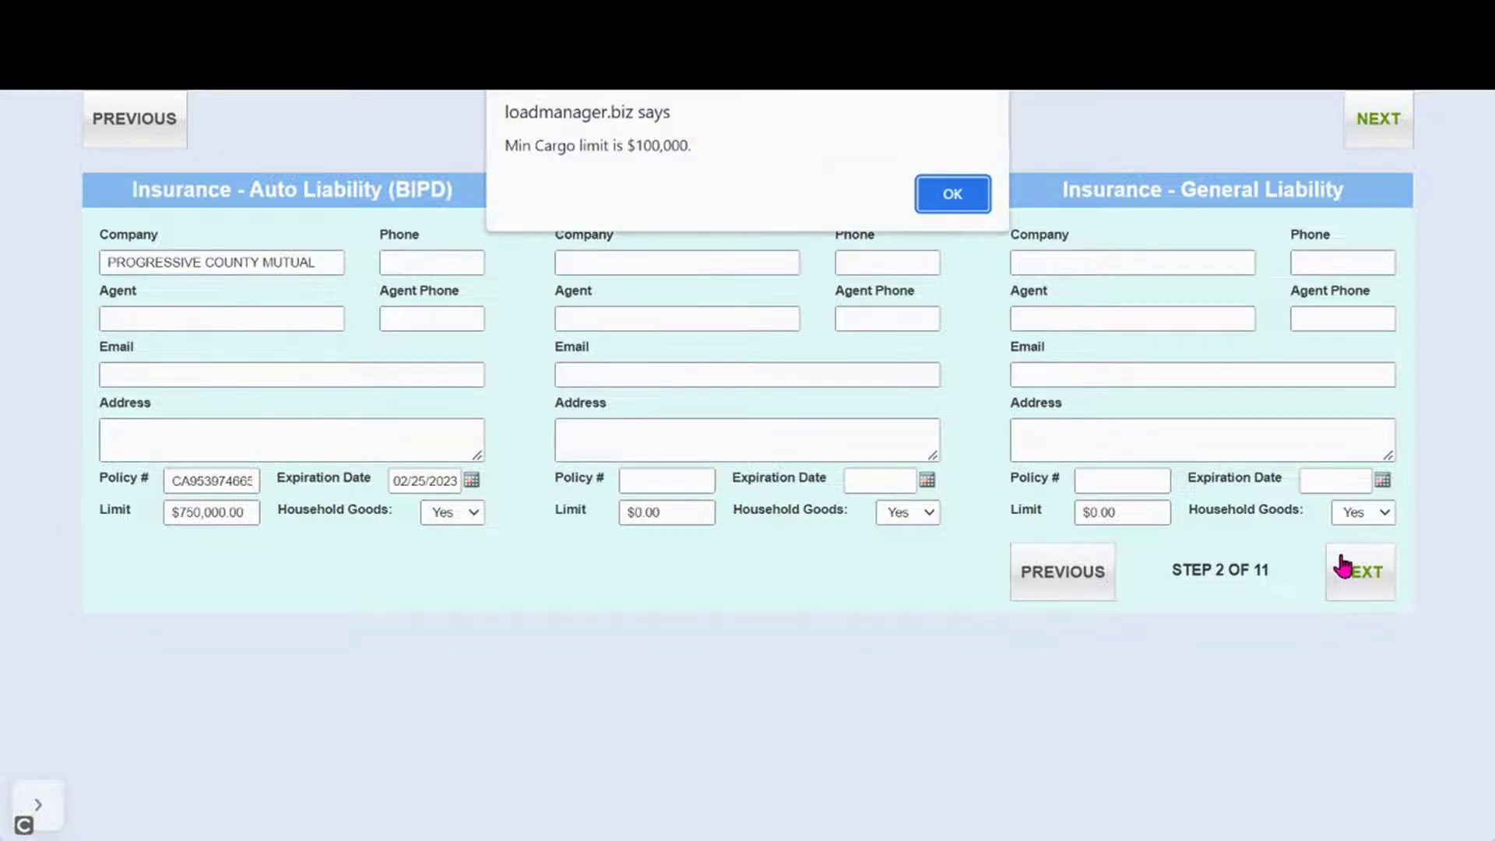
{"action": "left_click", "coordinate": [960, 204]}
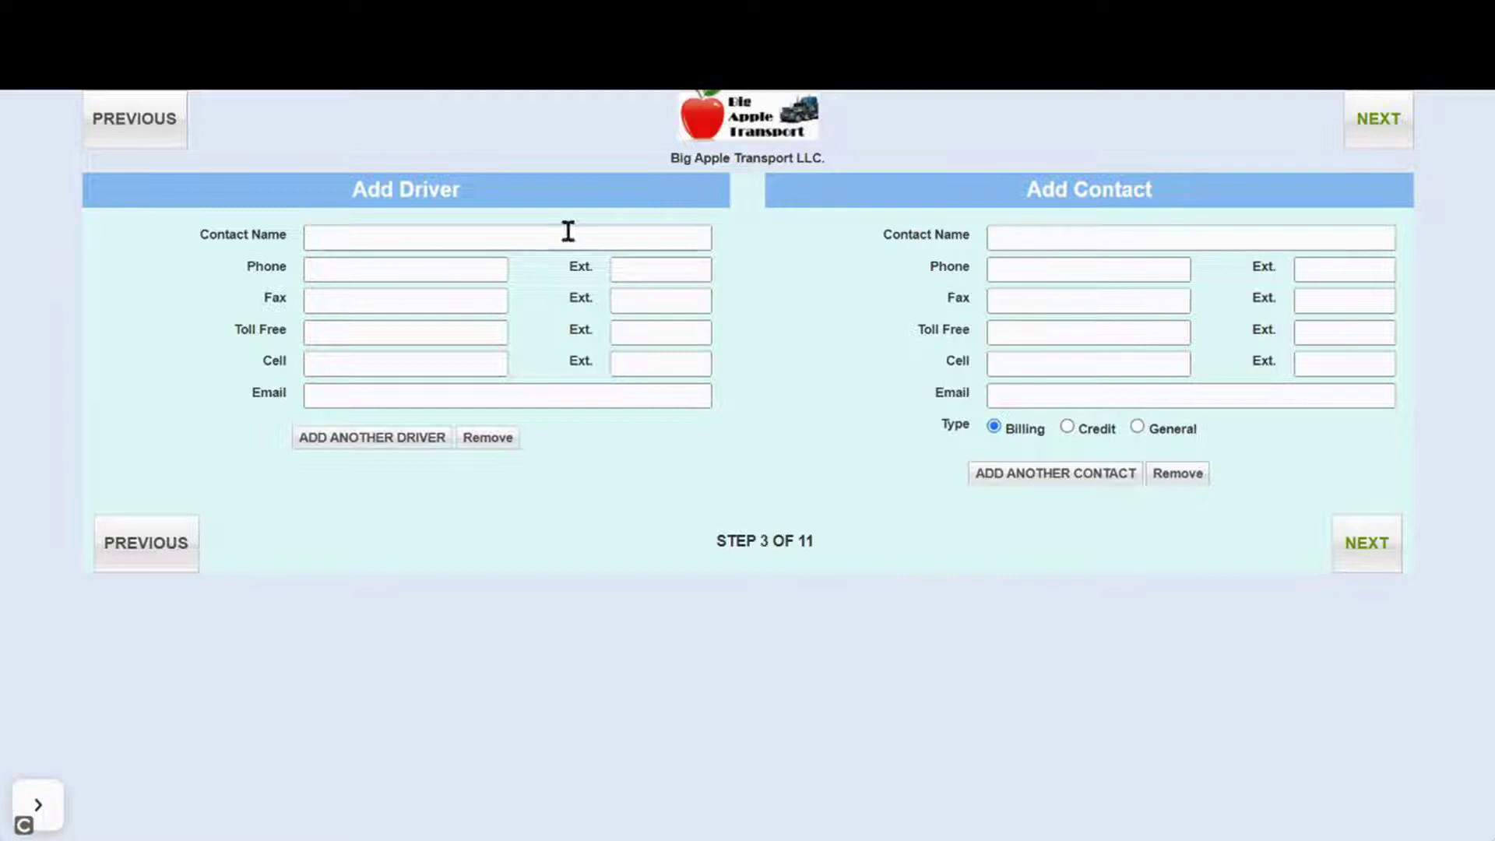
Advance through the driver, lanes, equipment, ACH payment and ELD steps to Step 8 of 11
{"action": "left_click", "coordinate": [1355, 550]}
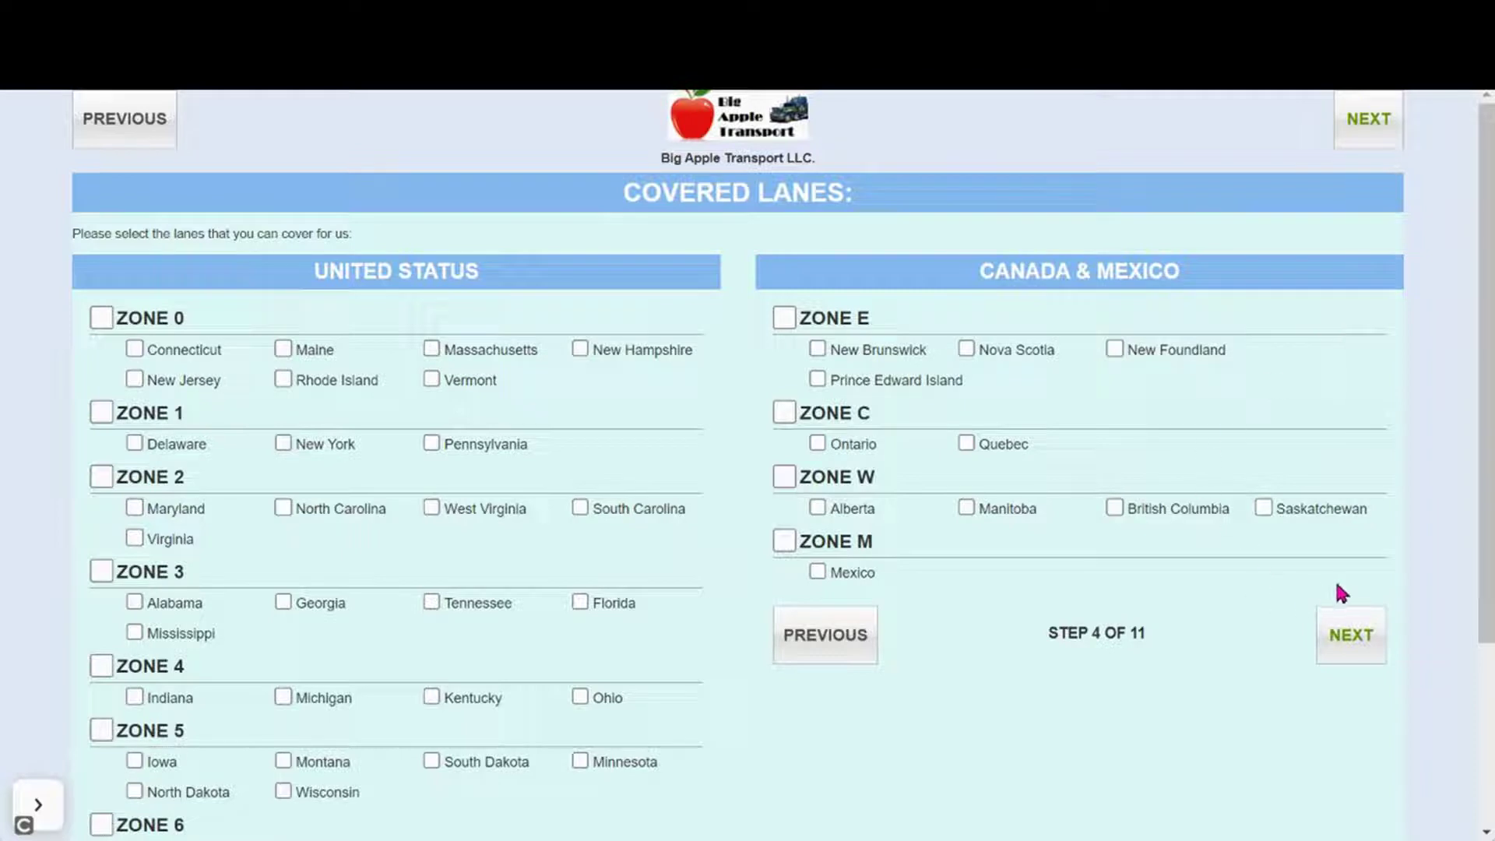
{"action": "left_click", "coordinate": [1351, 636]}
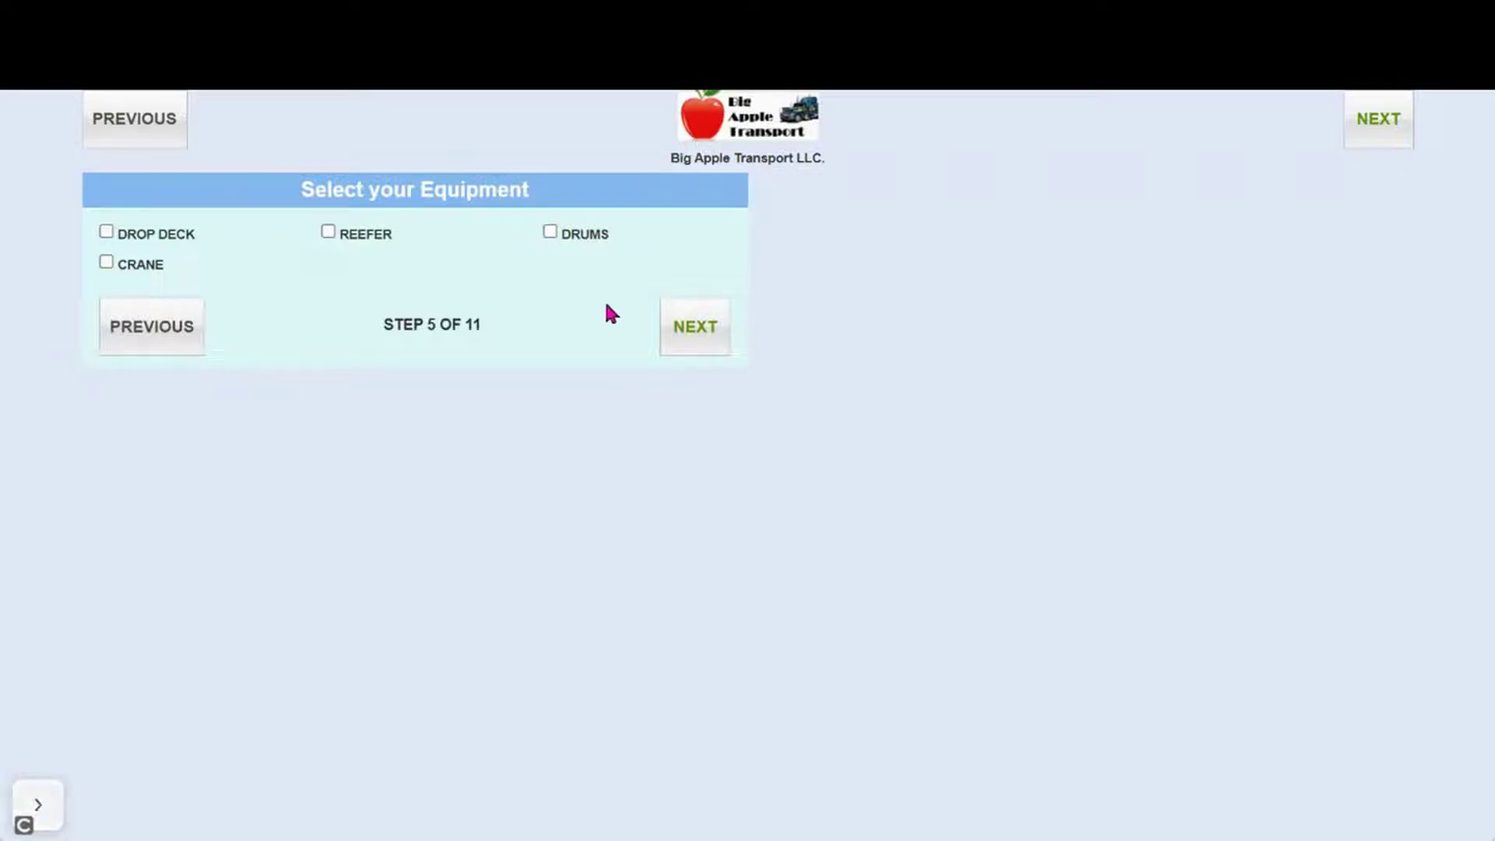
{"action": "left_click", "coordinate": [660, 340]}
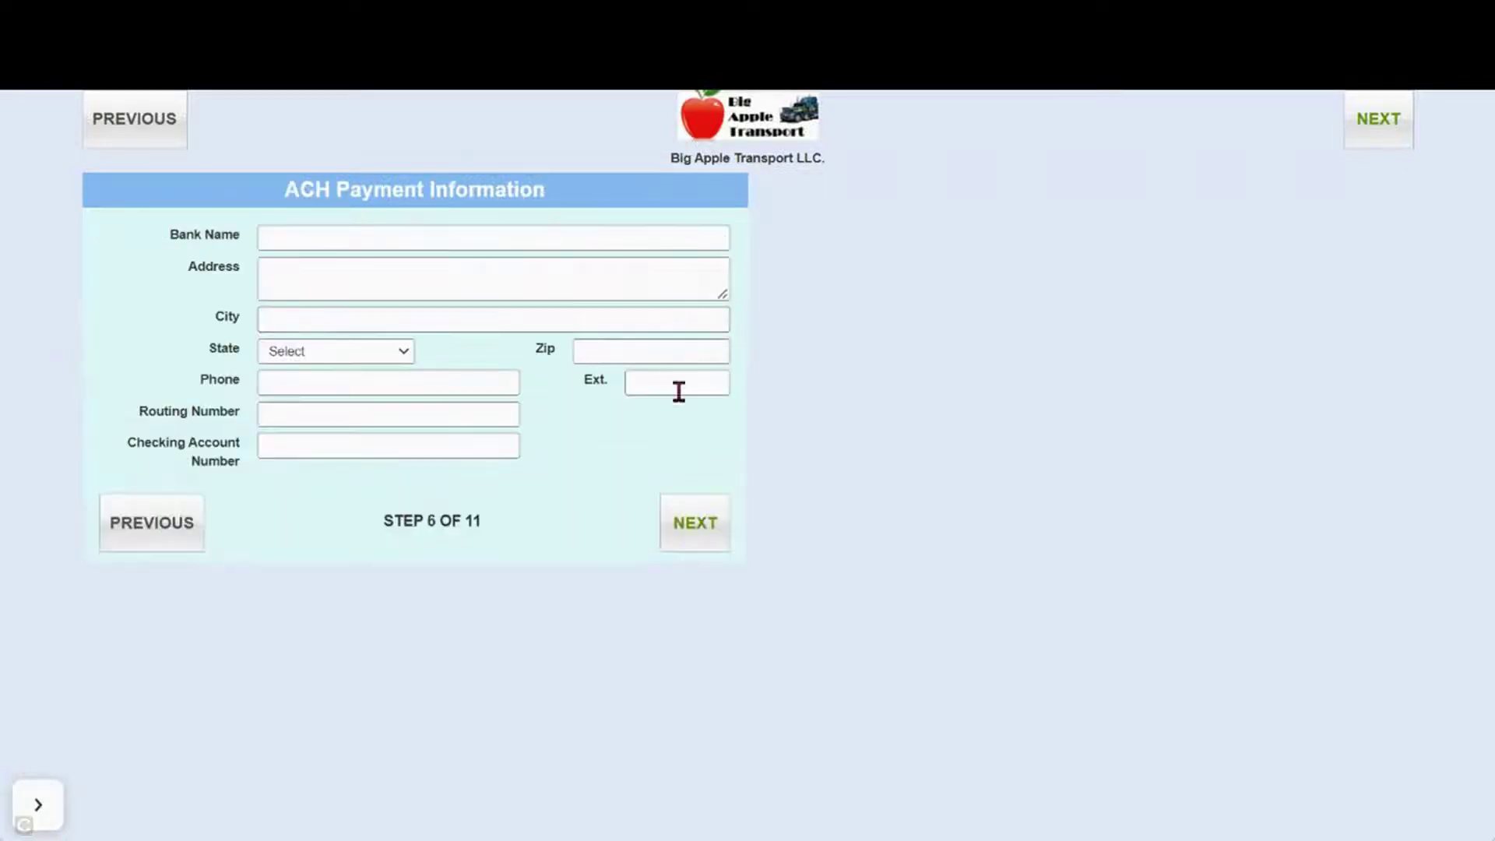
{"action": "left_click", "coordinate": [700, 516]}
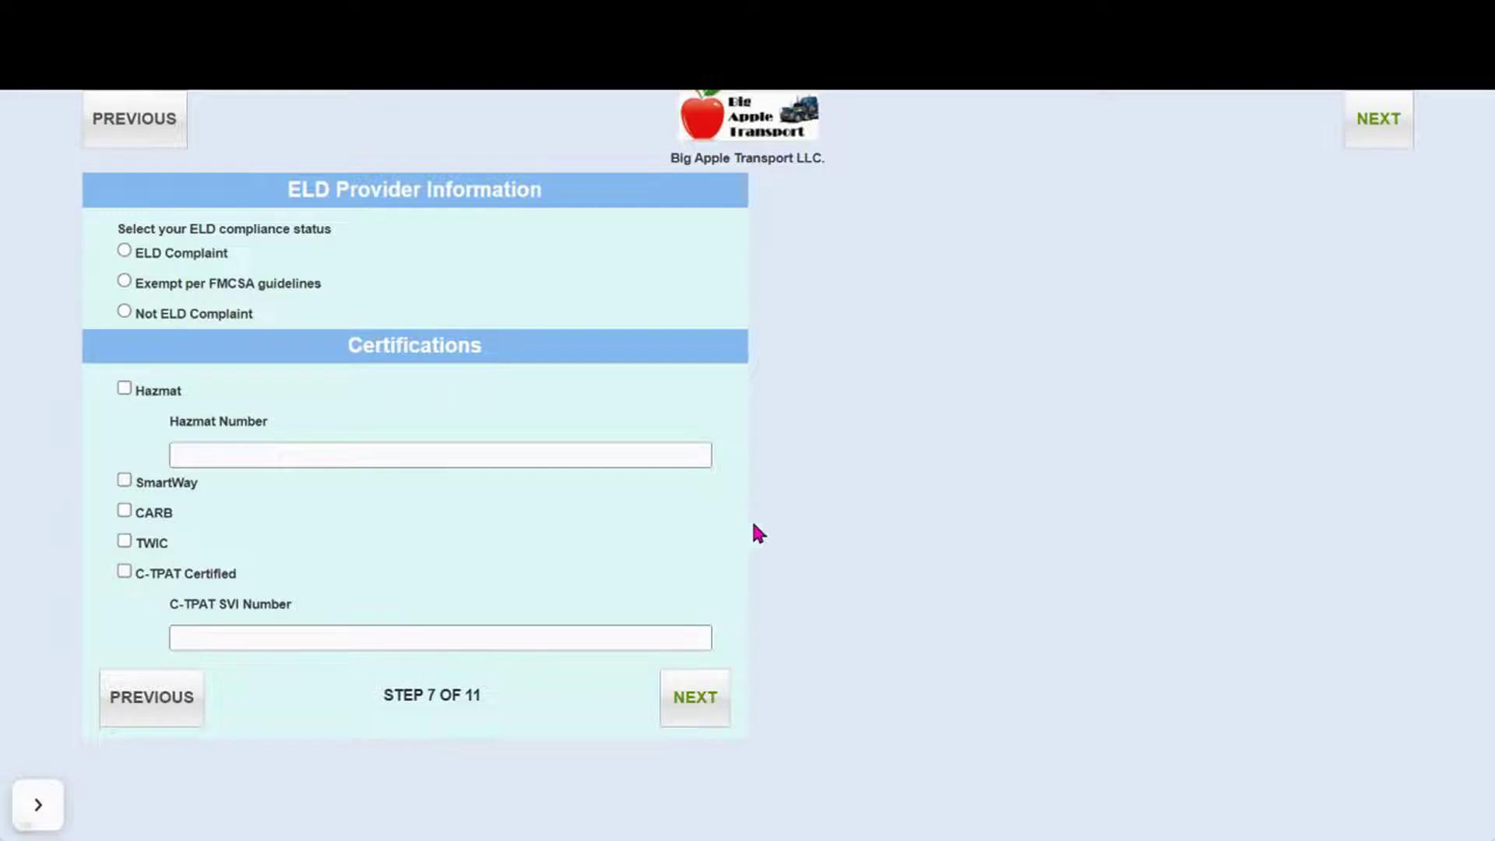
{"action": "left_click", "coordinate": [689, 695]}
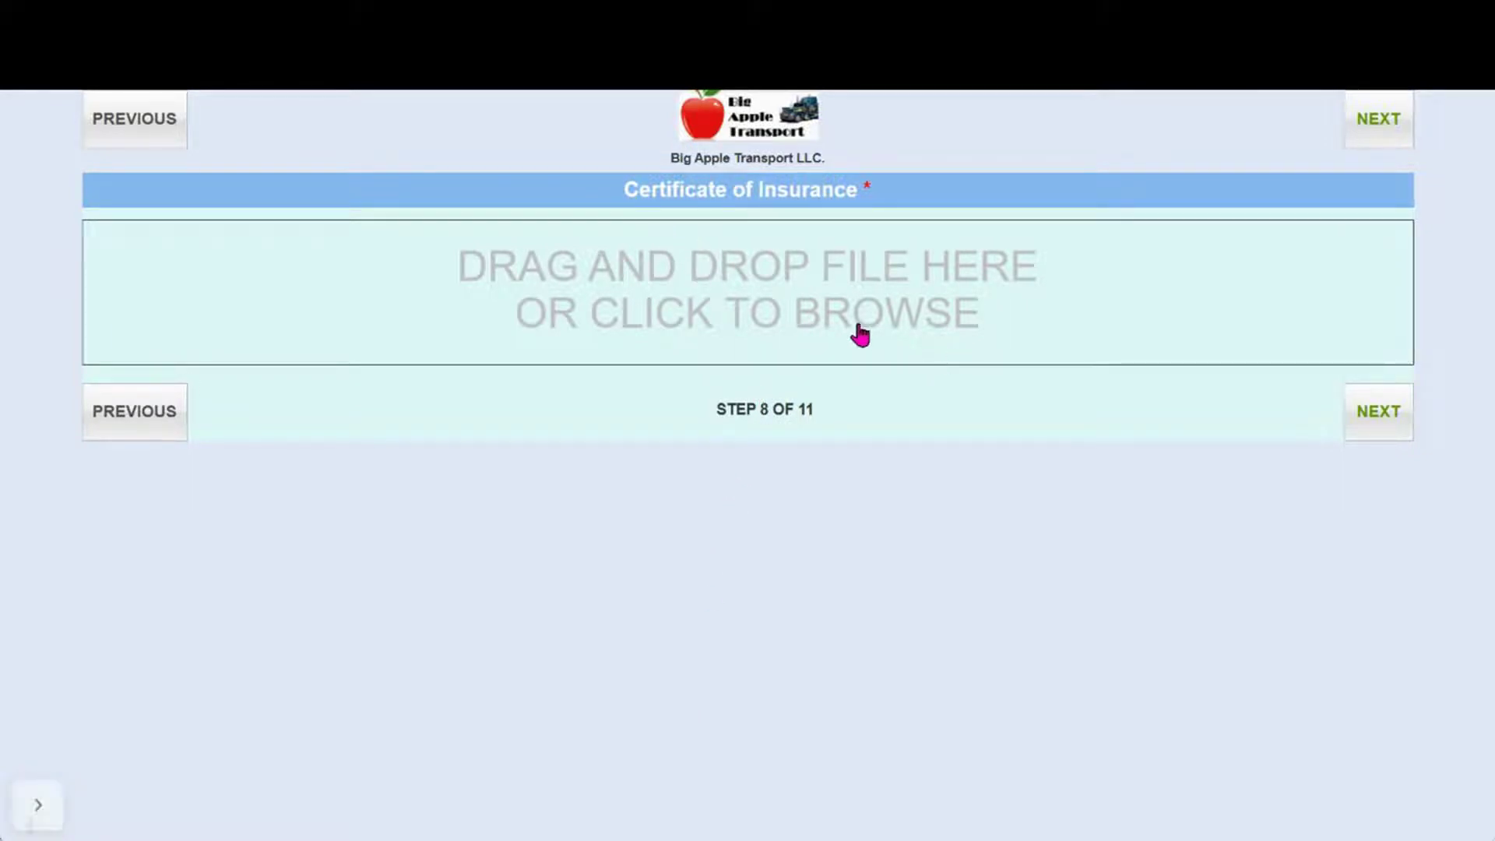
Attach 20220418105605062.pdf as the insurance certificate, then advance past W9 and Survey to the agreement
{"action": "left_click", "coordinate": [716, 310]}
{"action": "left_click", "coordinate": [1260, 804]}
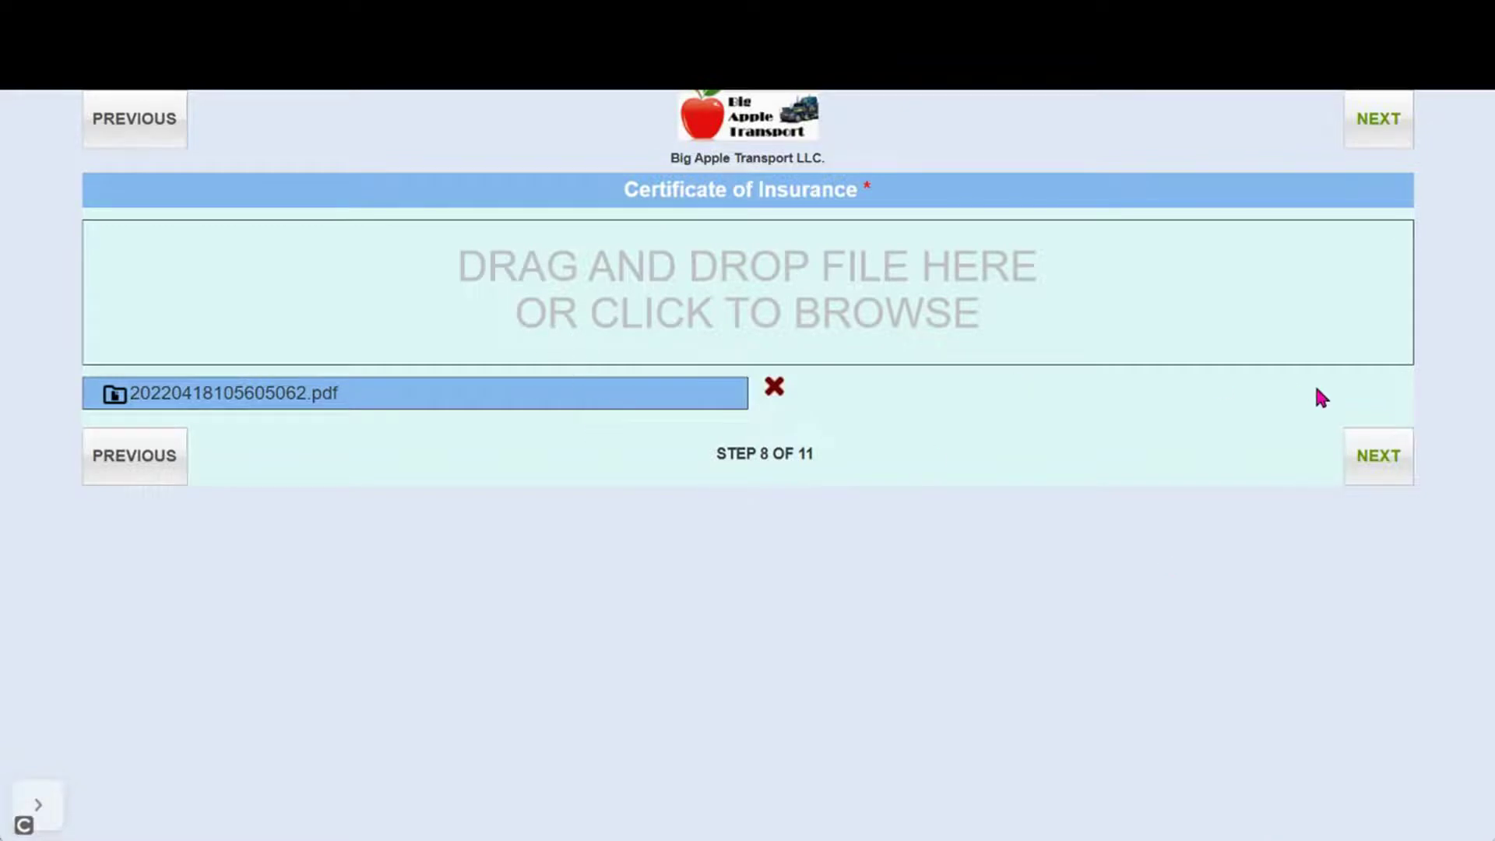
{"action": "left_click", "coordinate": [1374, 459]}
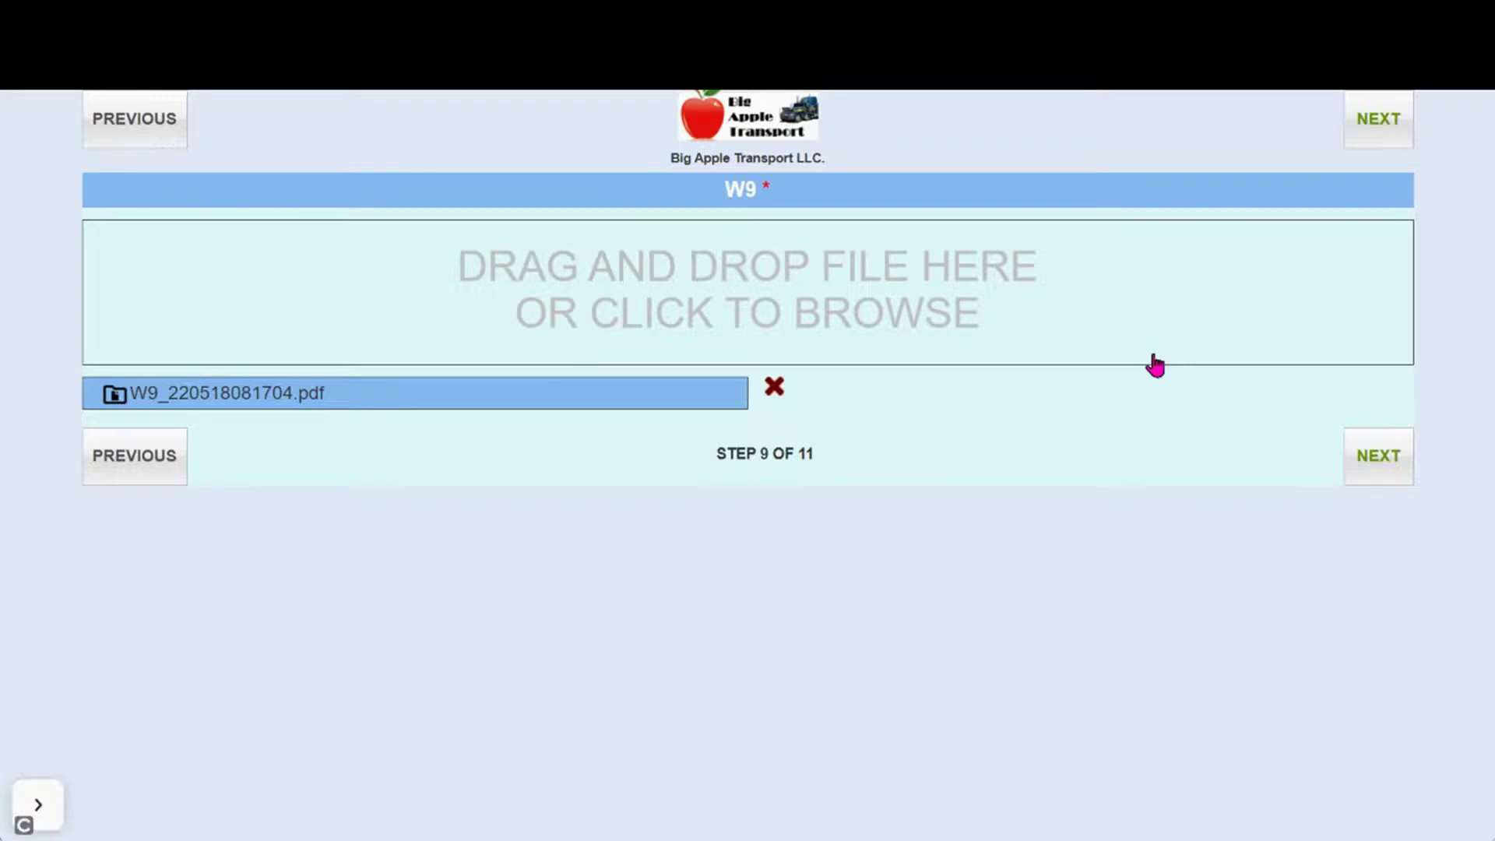
{"action": "left_click", "coordinate": [1386, 458]}
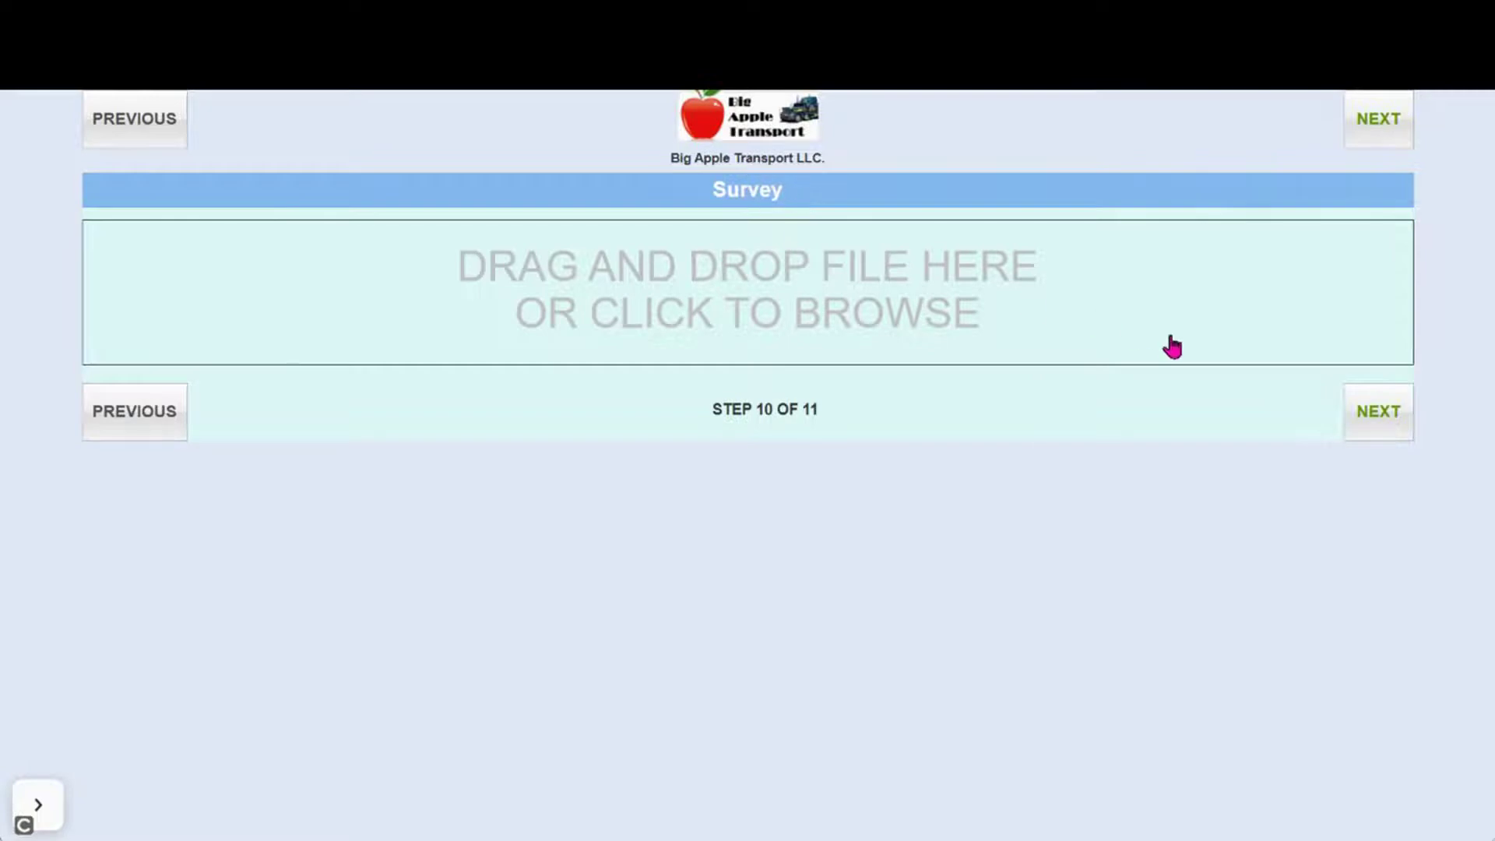
{"action": "left_click", "coordinate": [1361, 417]}
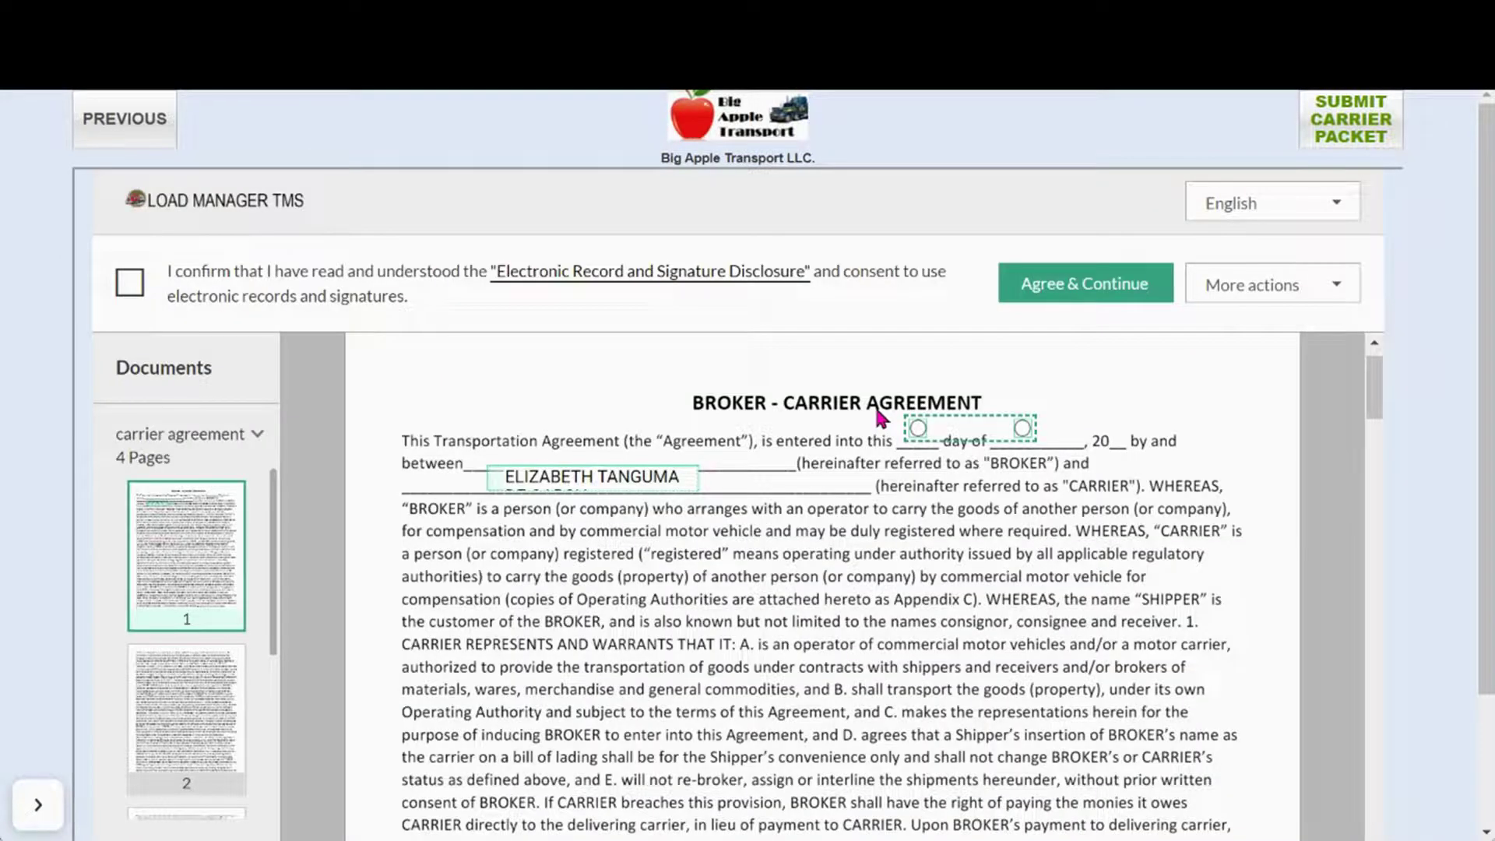
Consent to e-signatures, sign the Broker-Carrier Agreement with the signer's typed name, and finish the packet
{"action": "left_click", "coordinate": [130, 282]}
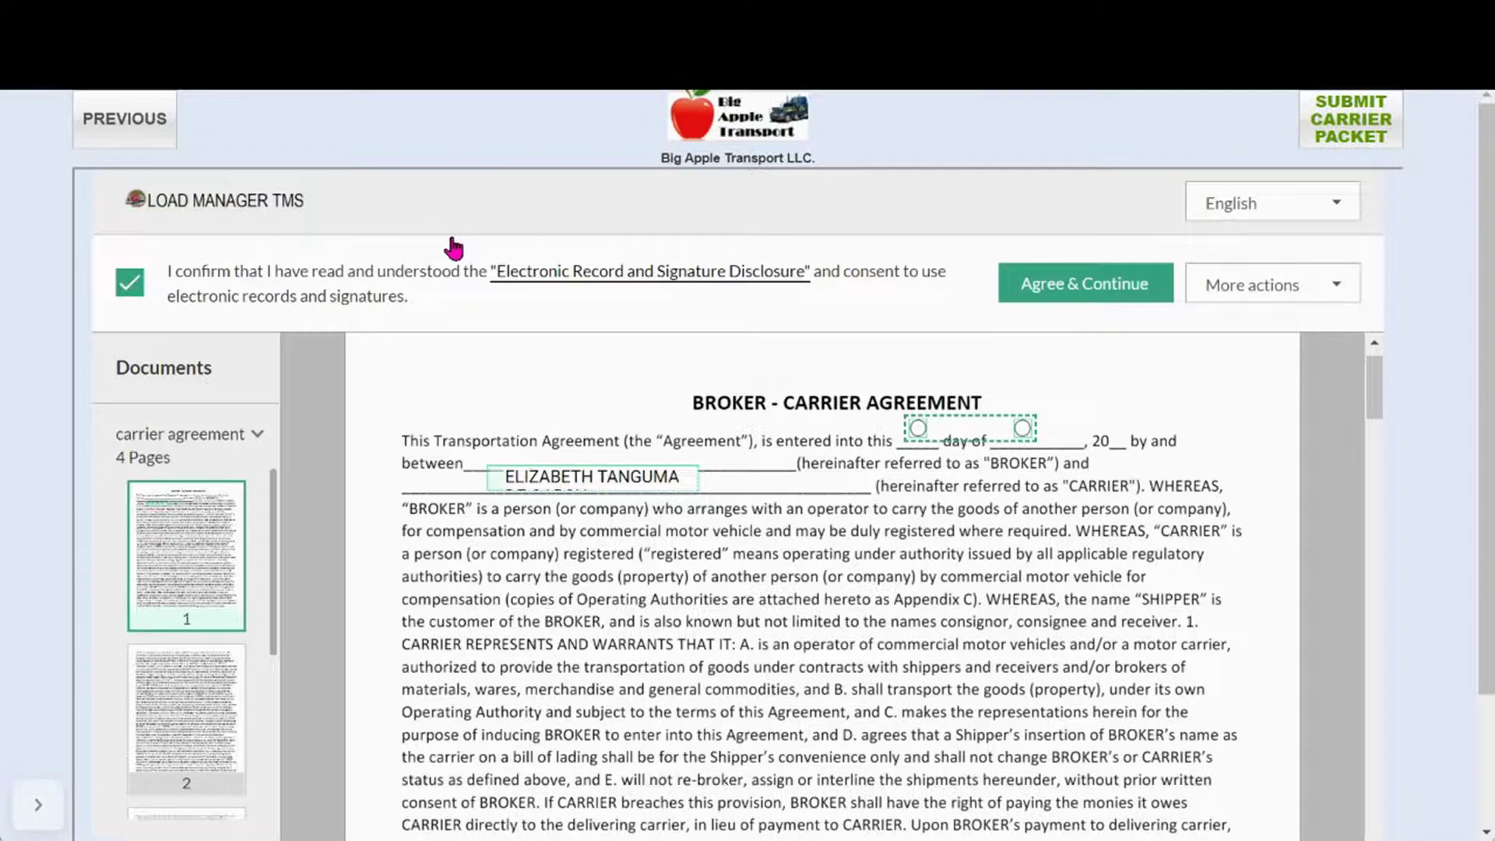
{"action": "left_click", "coordinate": [1085, 284]}
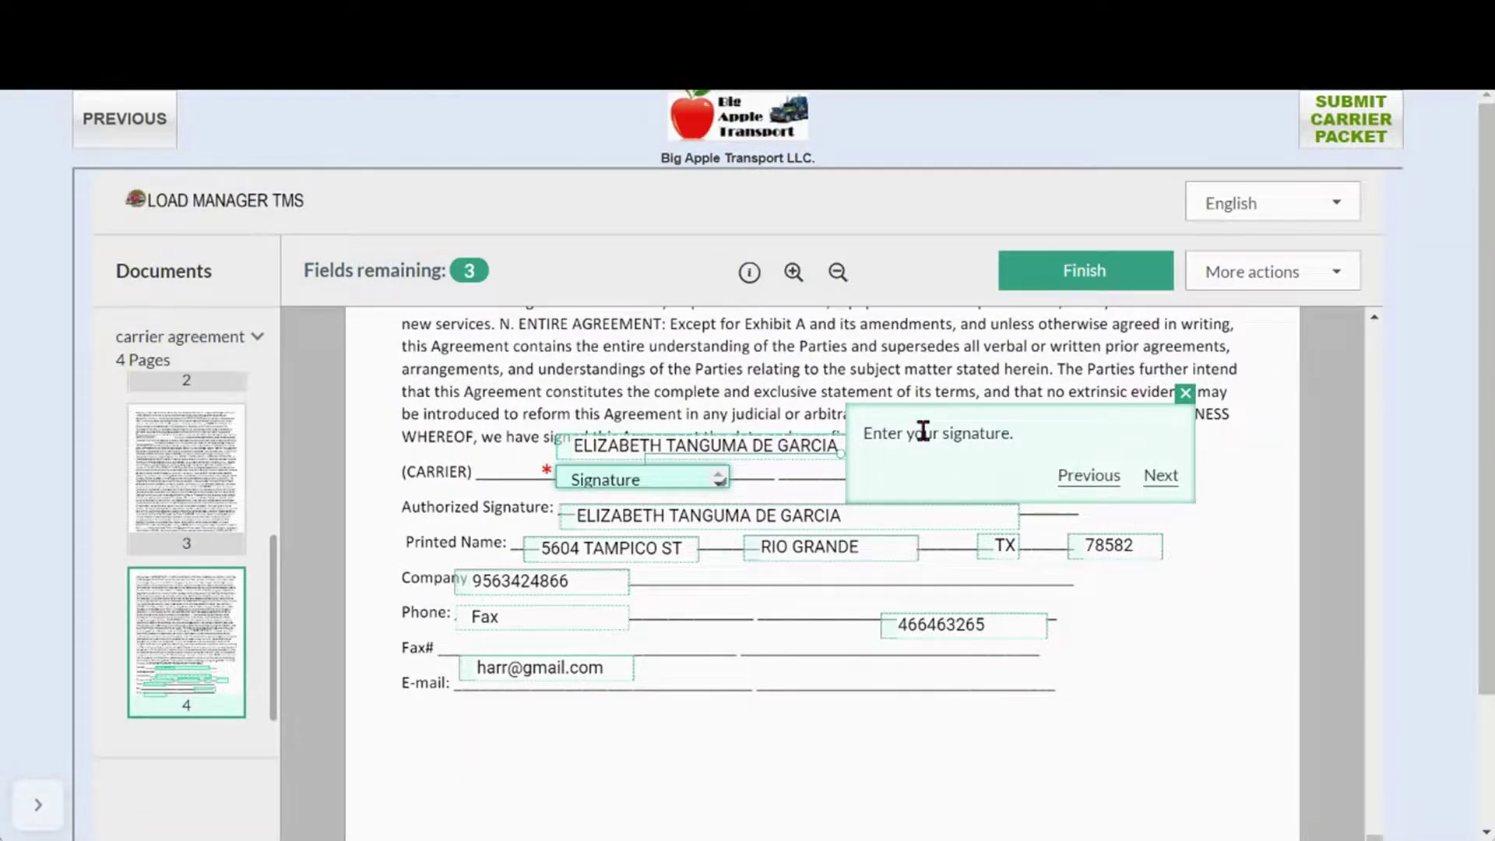
{"action": "left_click", "coordinate": [684, 477]}
{"action": "left_click", "coordinate": [544, 420]}
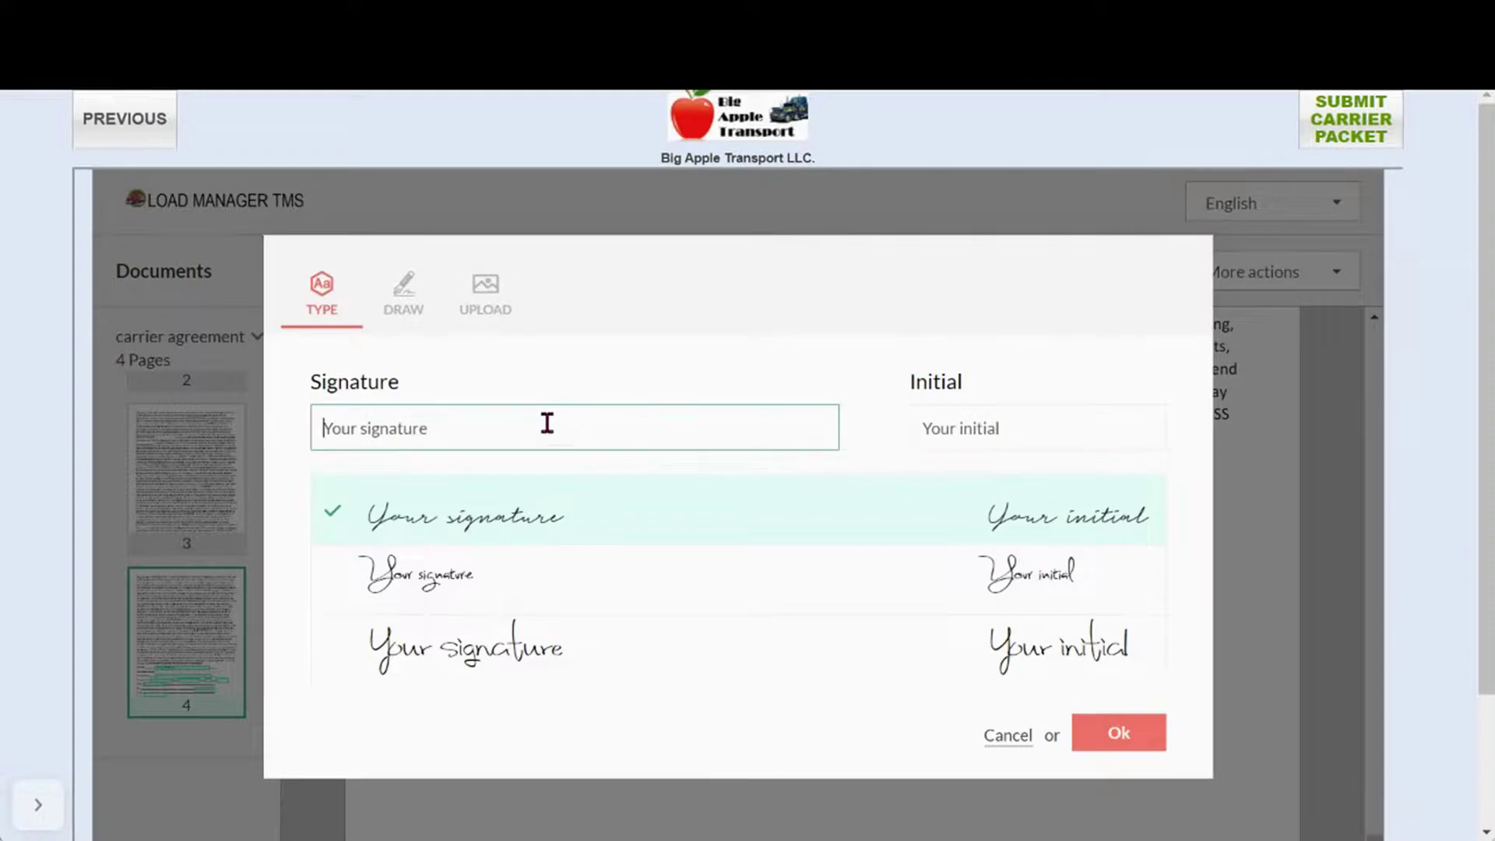
{"action": "left_click", "coordinate": [1117, 730]}
{"action": "left_click", "coordinate": [1079, 272]}
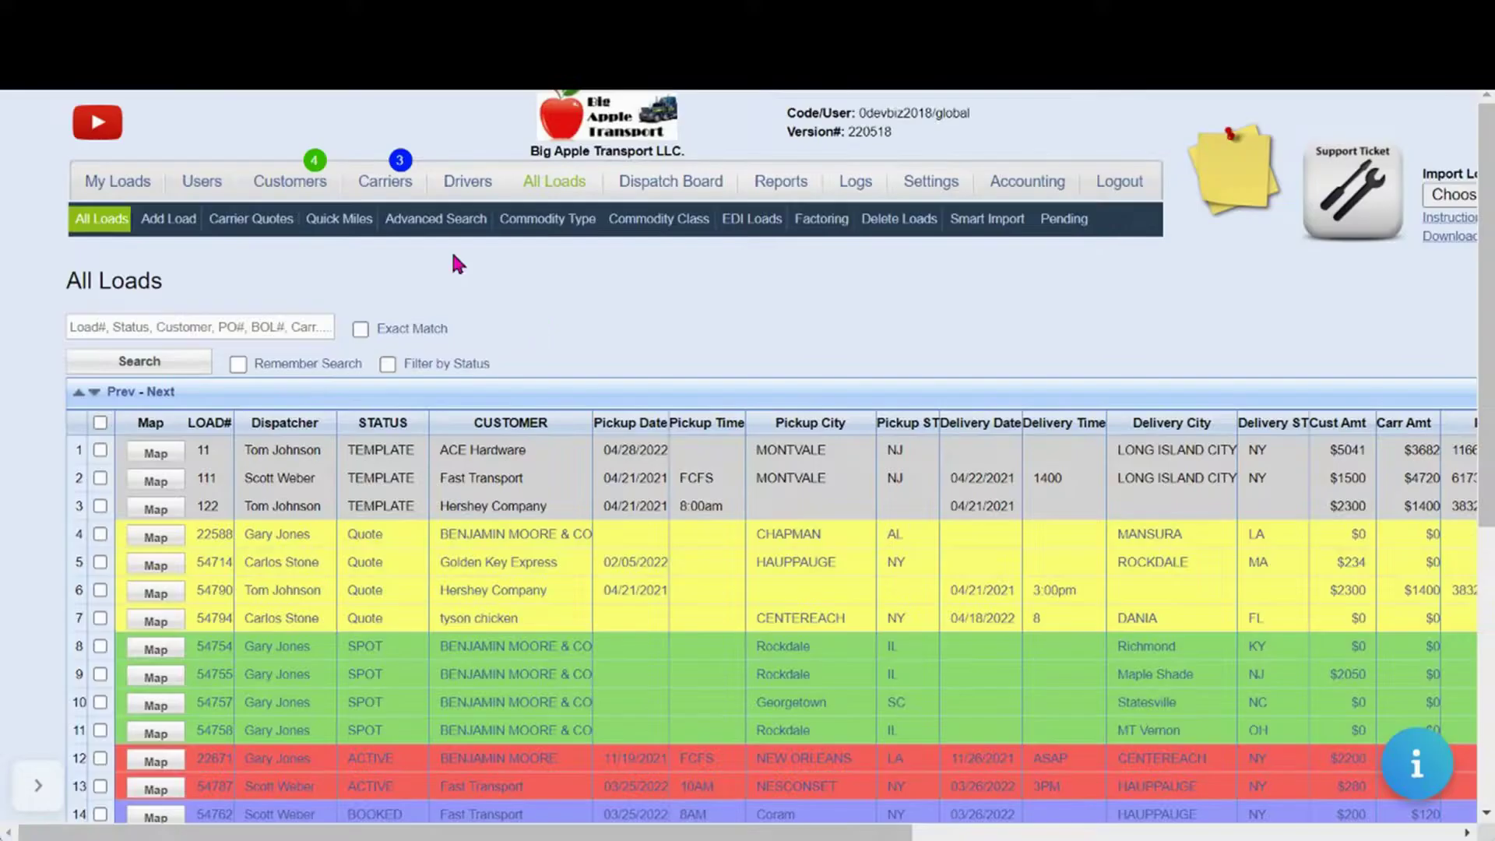
Search the Carriers list for '1' to find the new carrier, then go to All Loads
{"action": "left_click", "coordinate": [385, 186]}
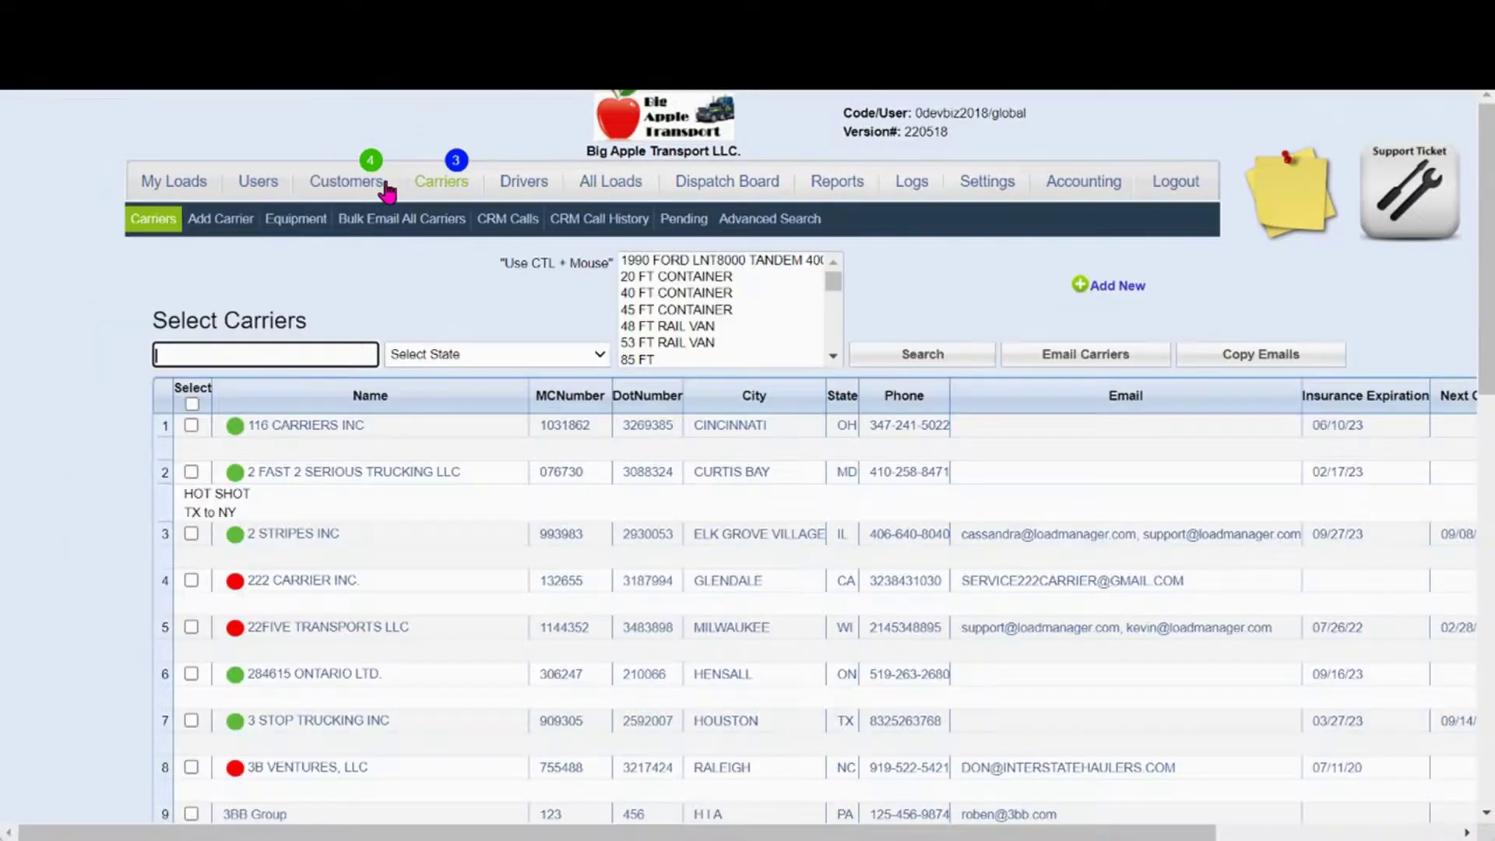
{"action": "left_click", "coordinate": [357, 356]}
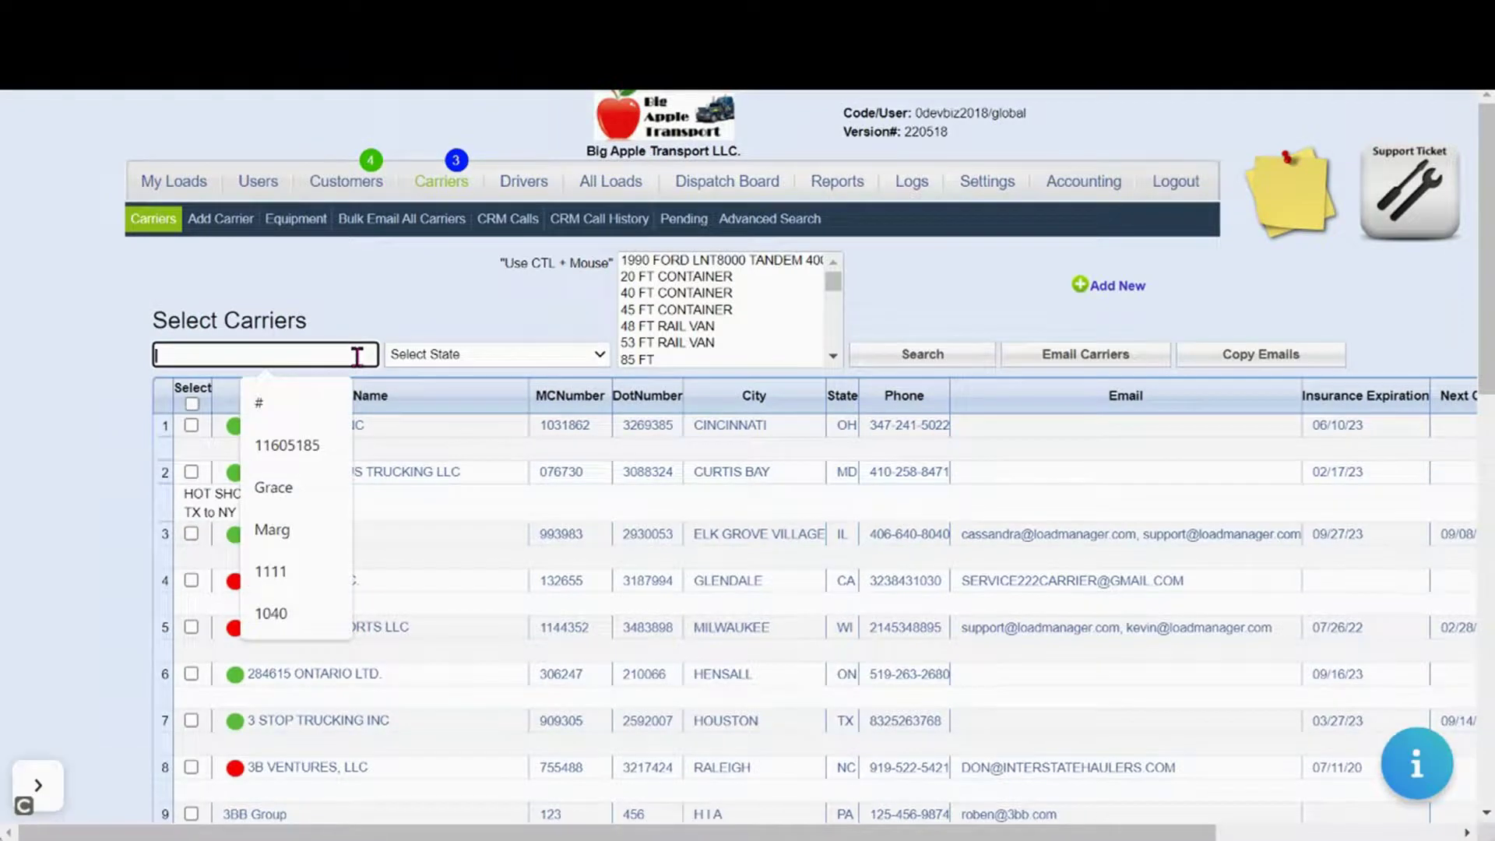
{"action": "type", "text": "1"}
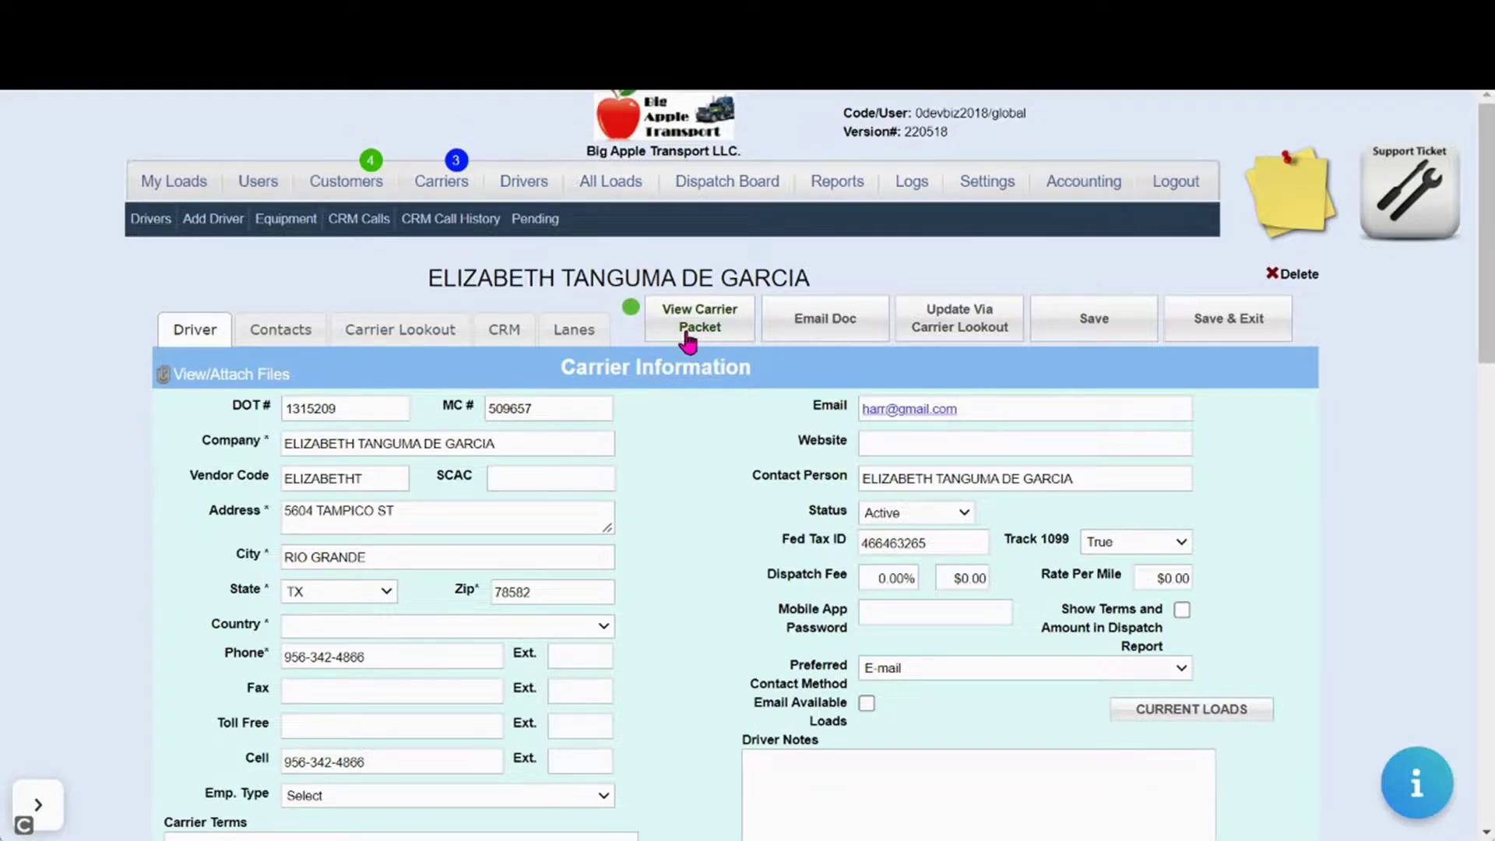
{"action": "scroll", "coordinate": [676, 760], "scroll_direction": "down", "scroll_amount": 2}
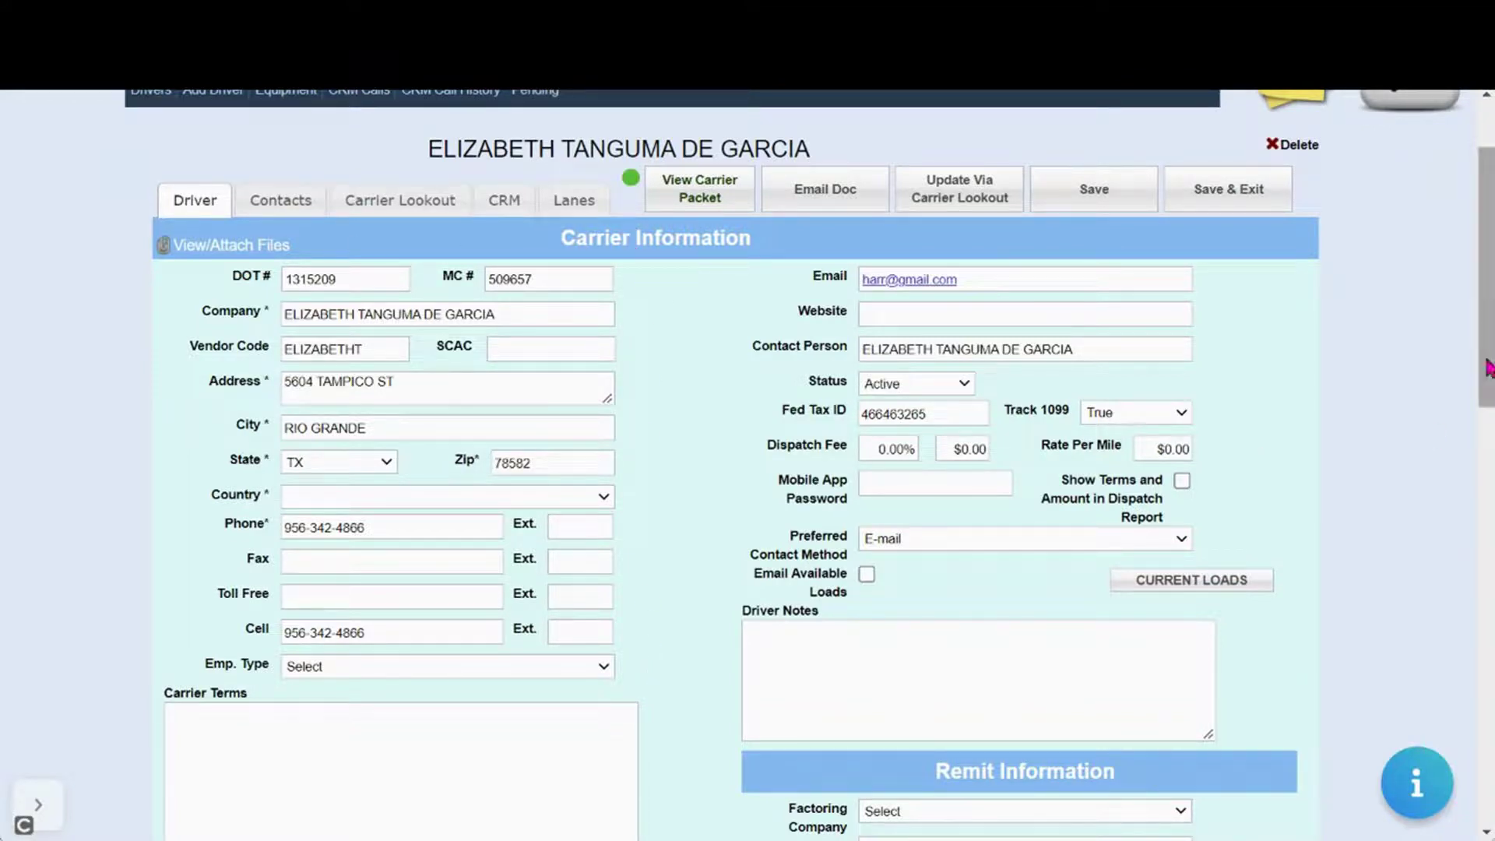
{"action": "scroll", "coordinate": [1489, 362], "scroll_direction": "up", "scroll_amount": 3}
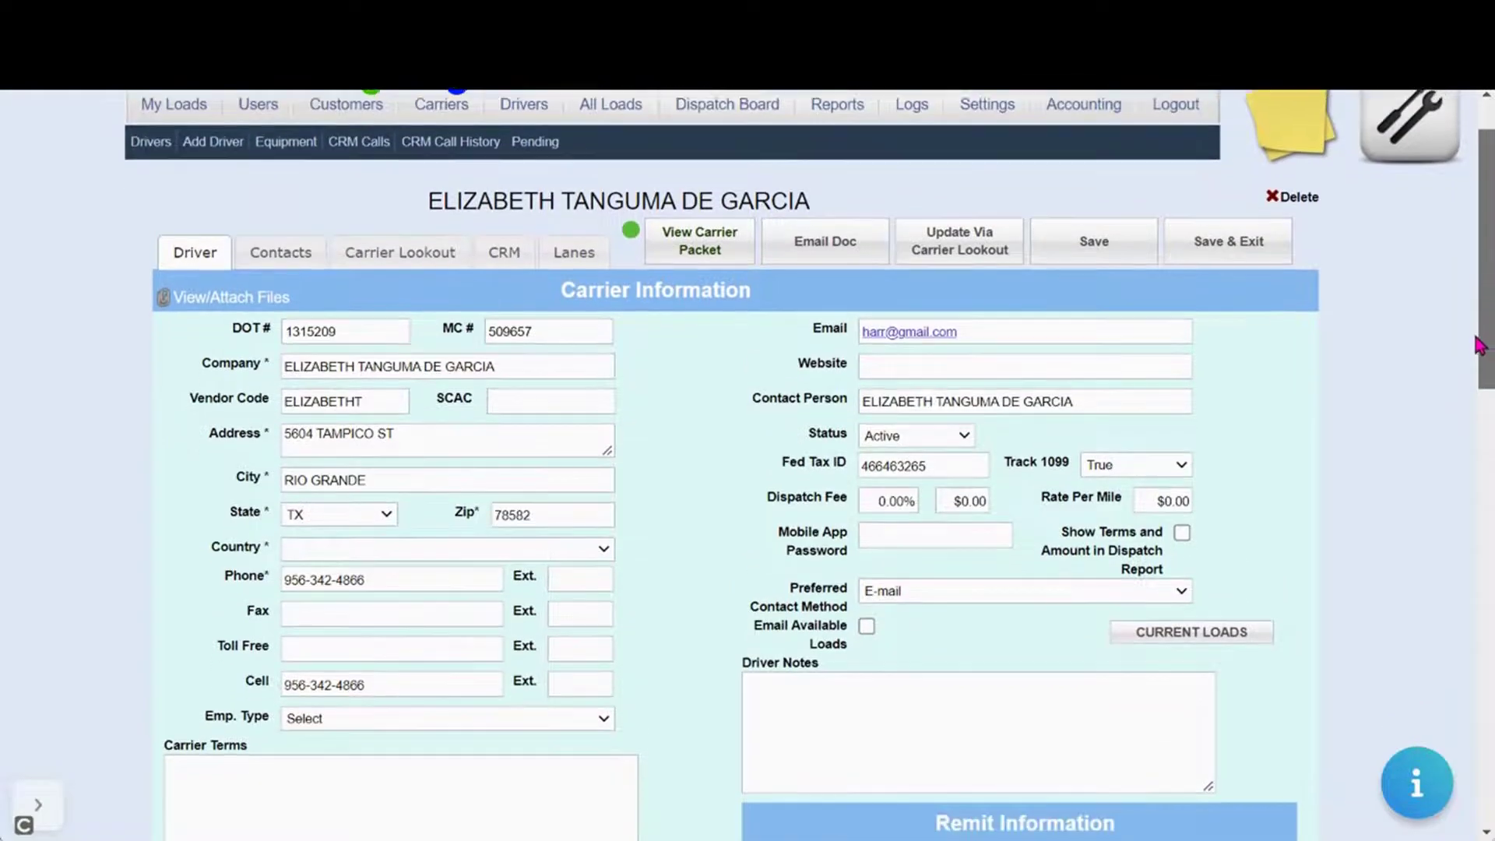
{"action": "left_click", "coordinate": [549, 185]}
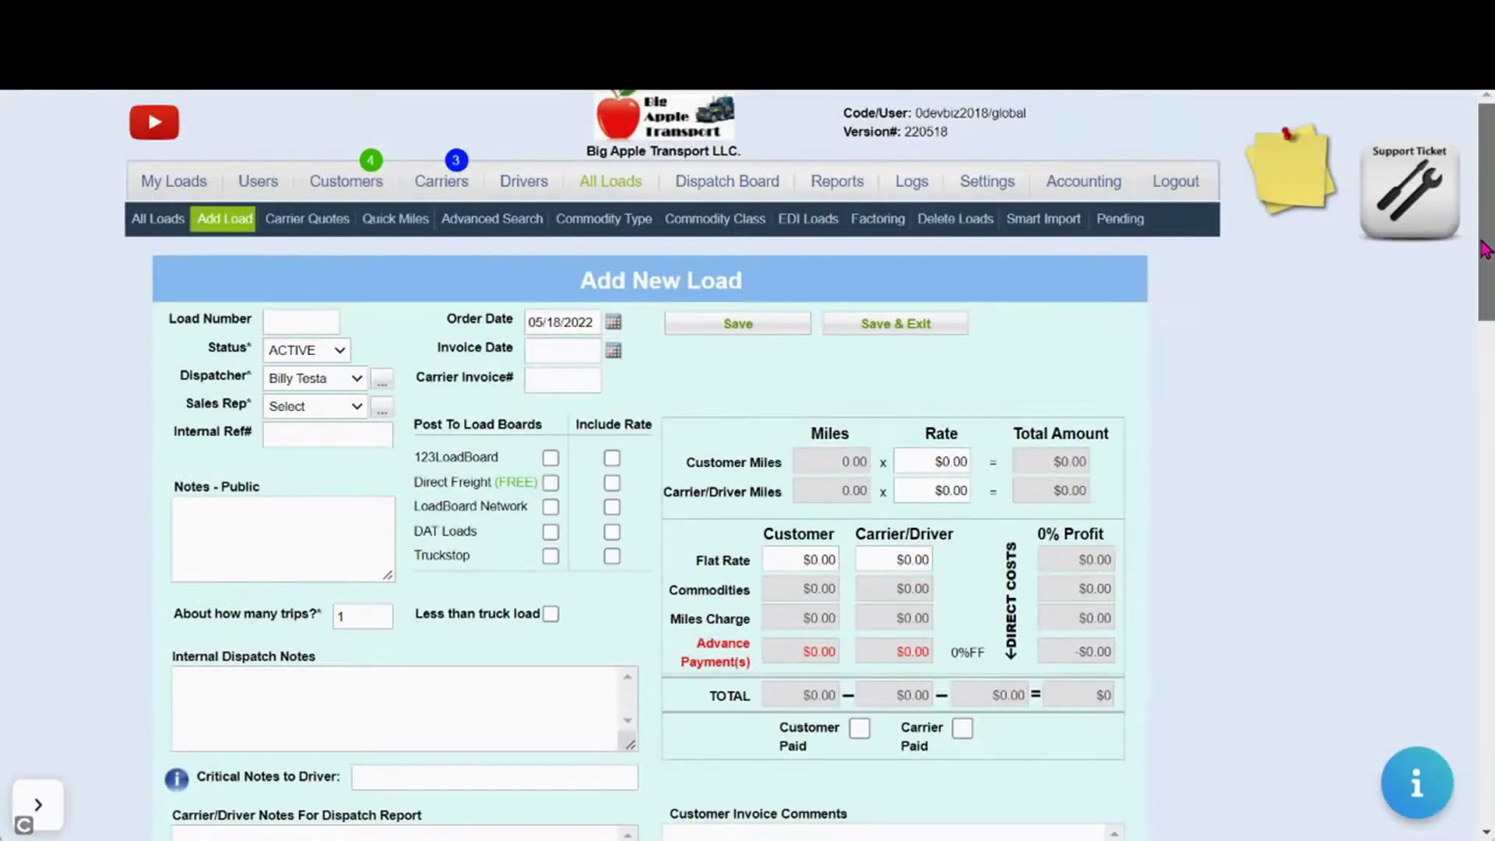
Choose BAKERS TRUCKING LLC as the load's carrier, accept the expired-documents prompt, and close the mail window
{"action": "left_click_drag", "start_coordinate": [1483, 234], "coordinate": [1364, 691]}
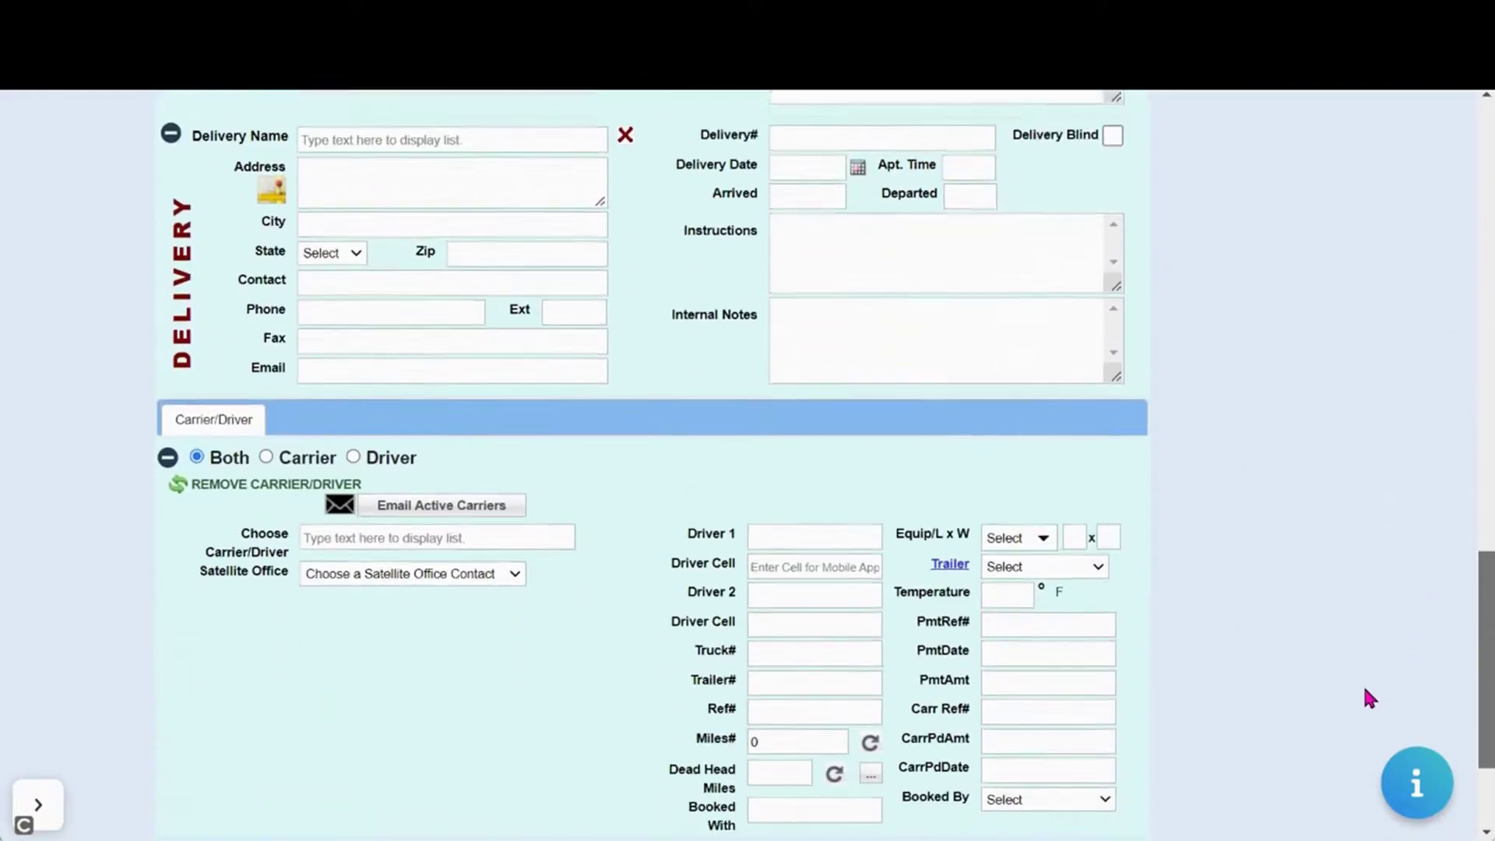
{"action": "scroll", "coordinate": [1364, 701], "scroll_direction": "down", "scroll_amount": 2}
{"action": "left_click", "coordinate": [466, 424]}
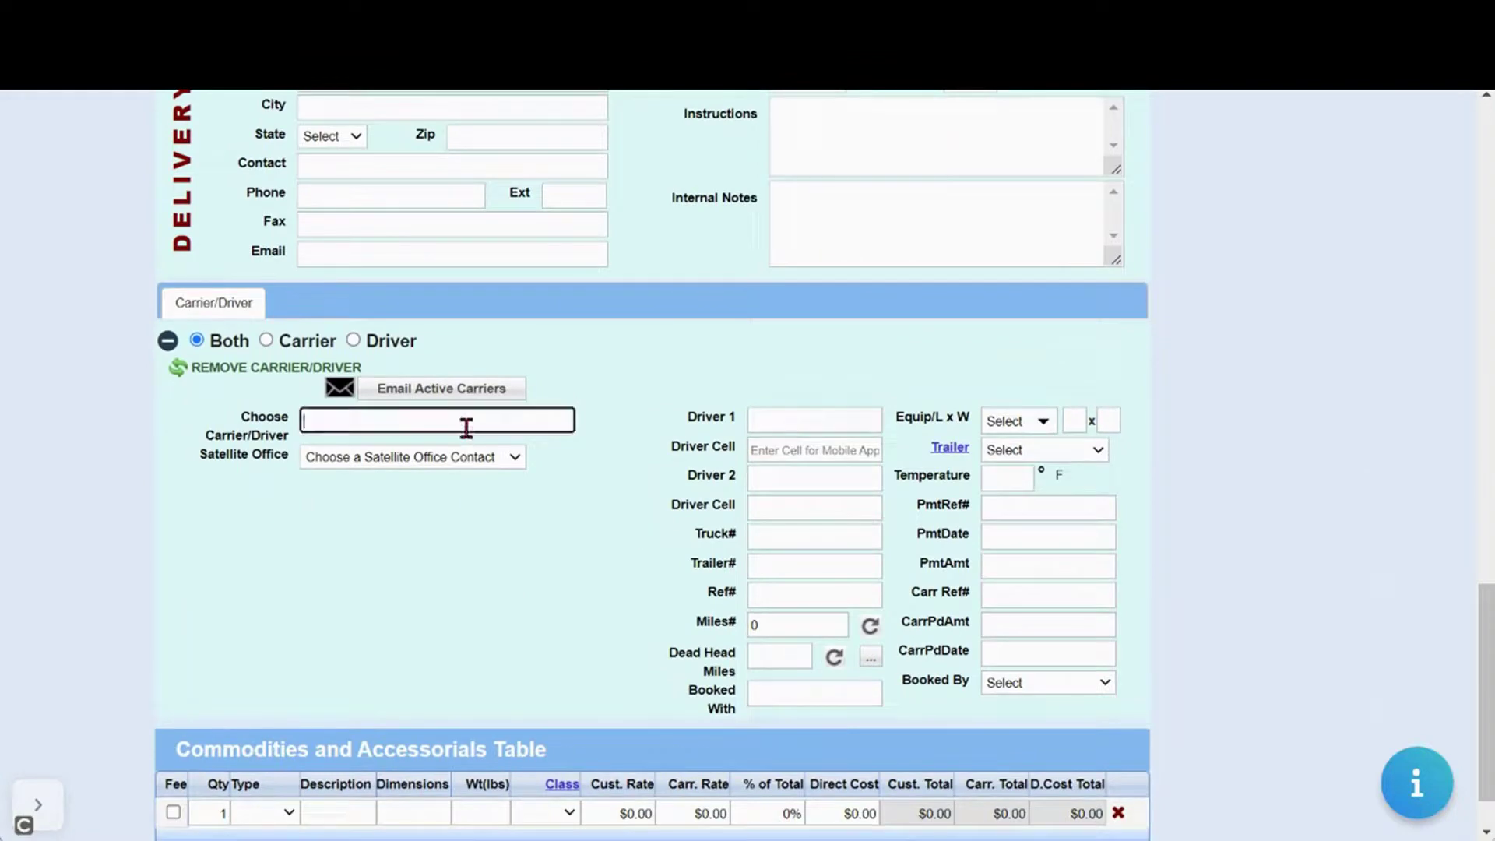
{"action": "type", "text": "Baker"}
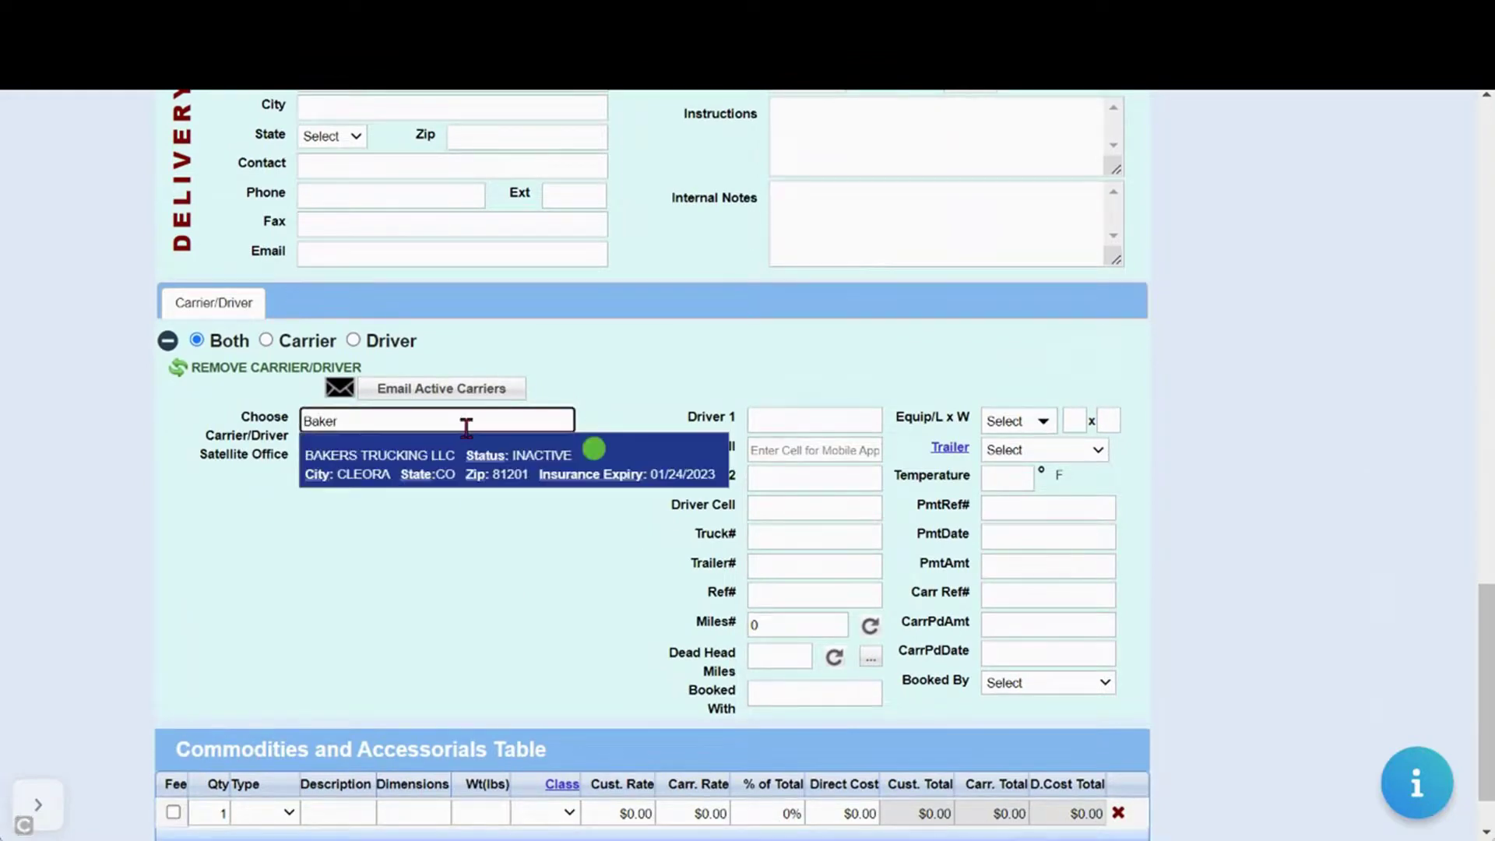
{"action": "left_click", "coordinate": [467, 454]}
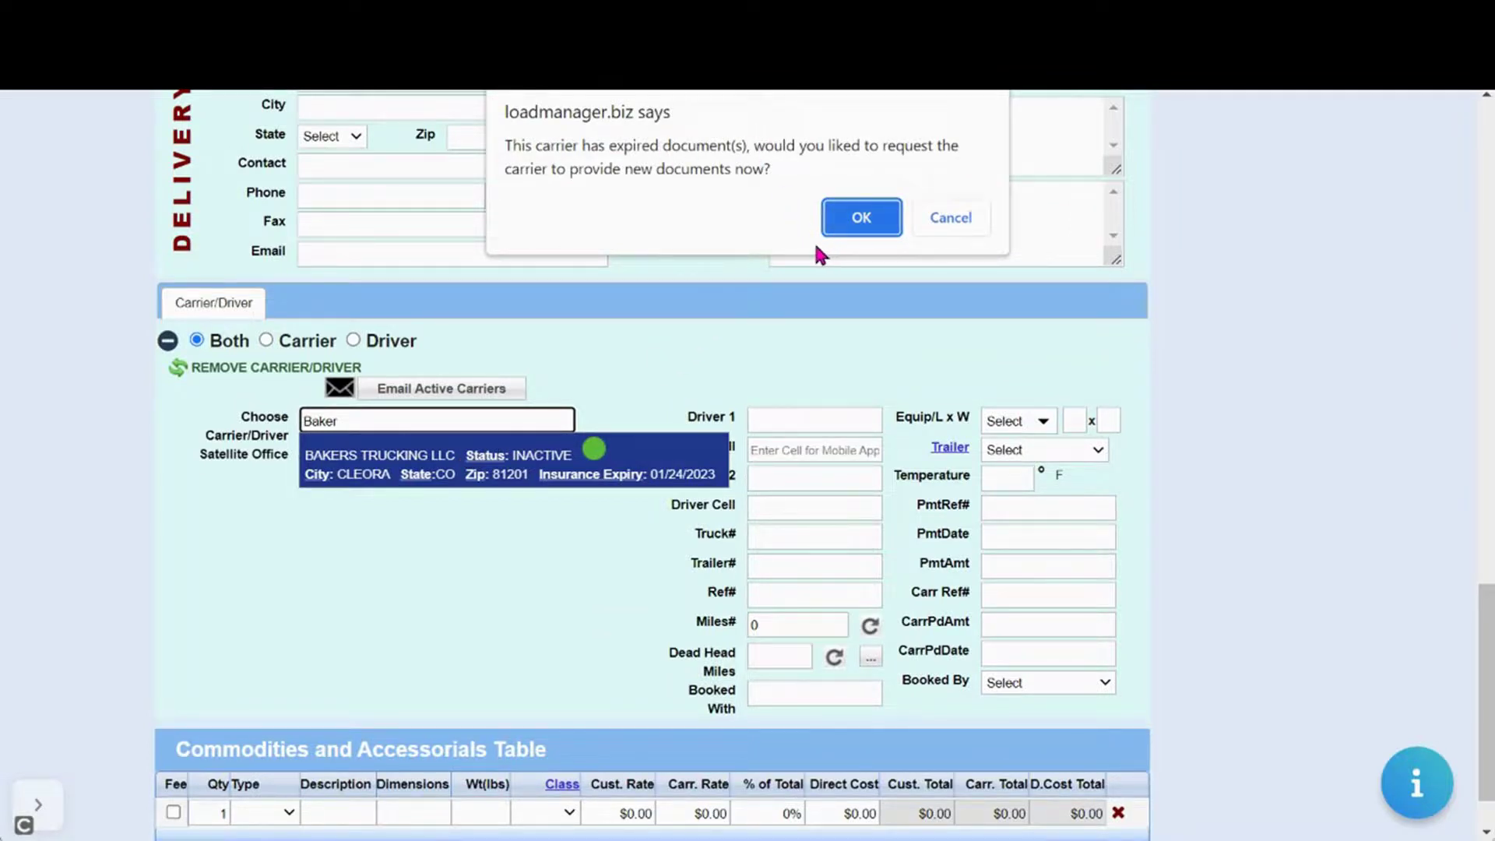
{"action": "left_click", "coordinate": [862, 220]}
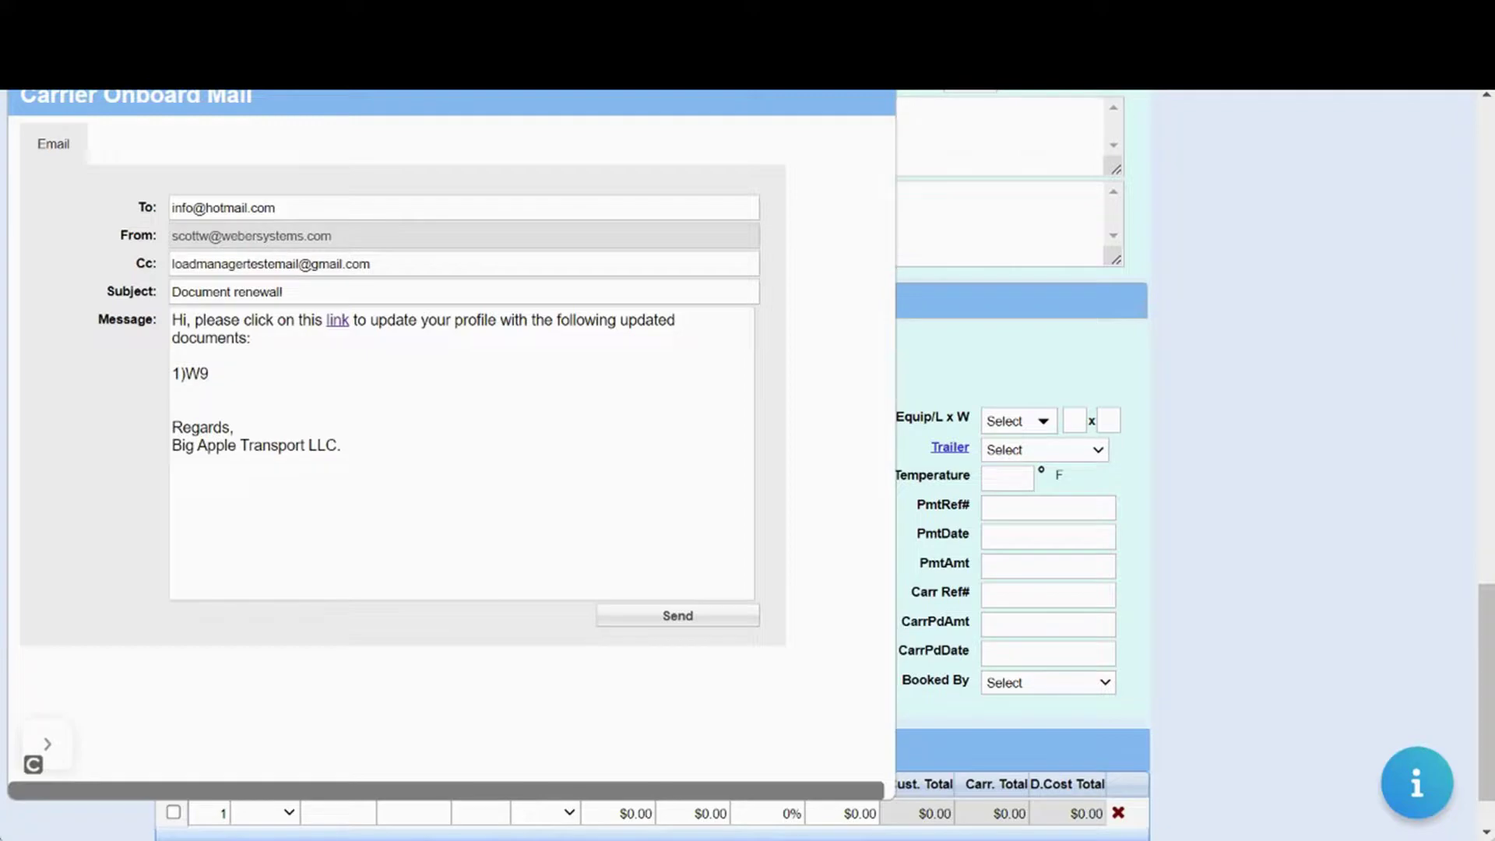
{"action": "key", "text": "Escape"}
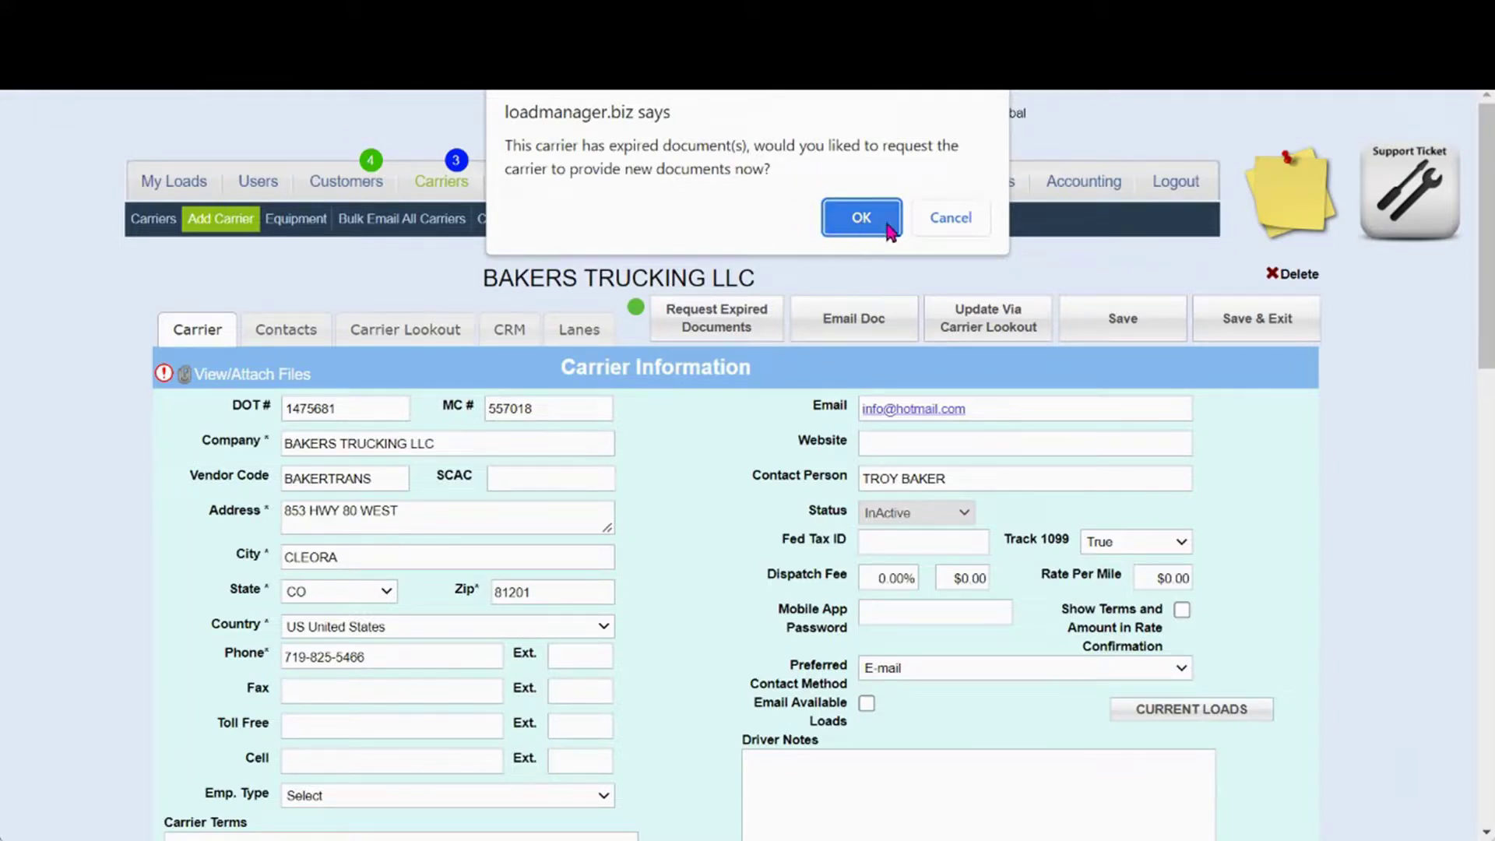
Dismiss the alert and send BAKERS TRUCKING LLC the expired W9 renewal request e-mail
{"action": "left_click", "coordinate": [949, 220]}
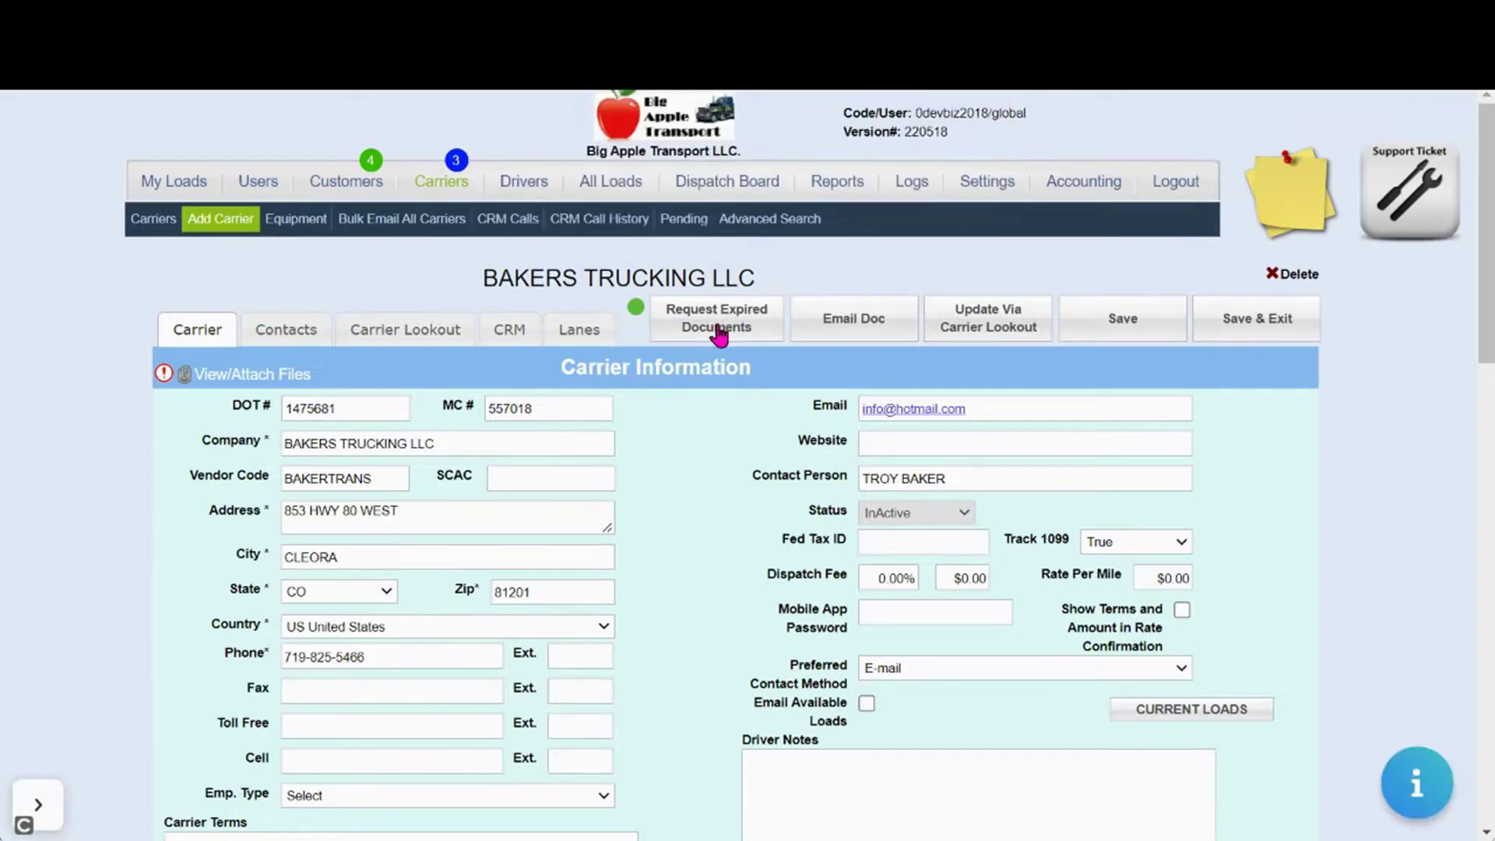
{"action": "left_click", "coordinate": [717, 331]}
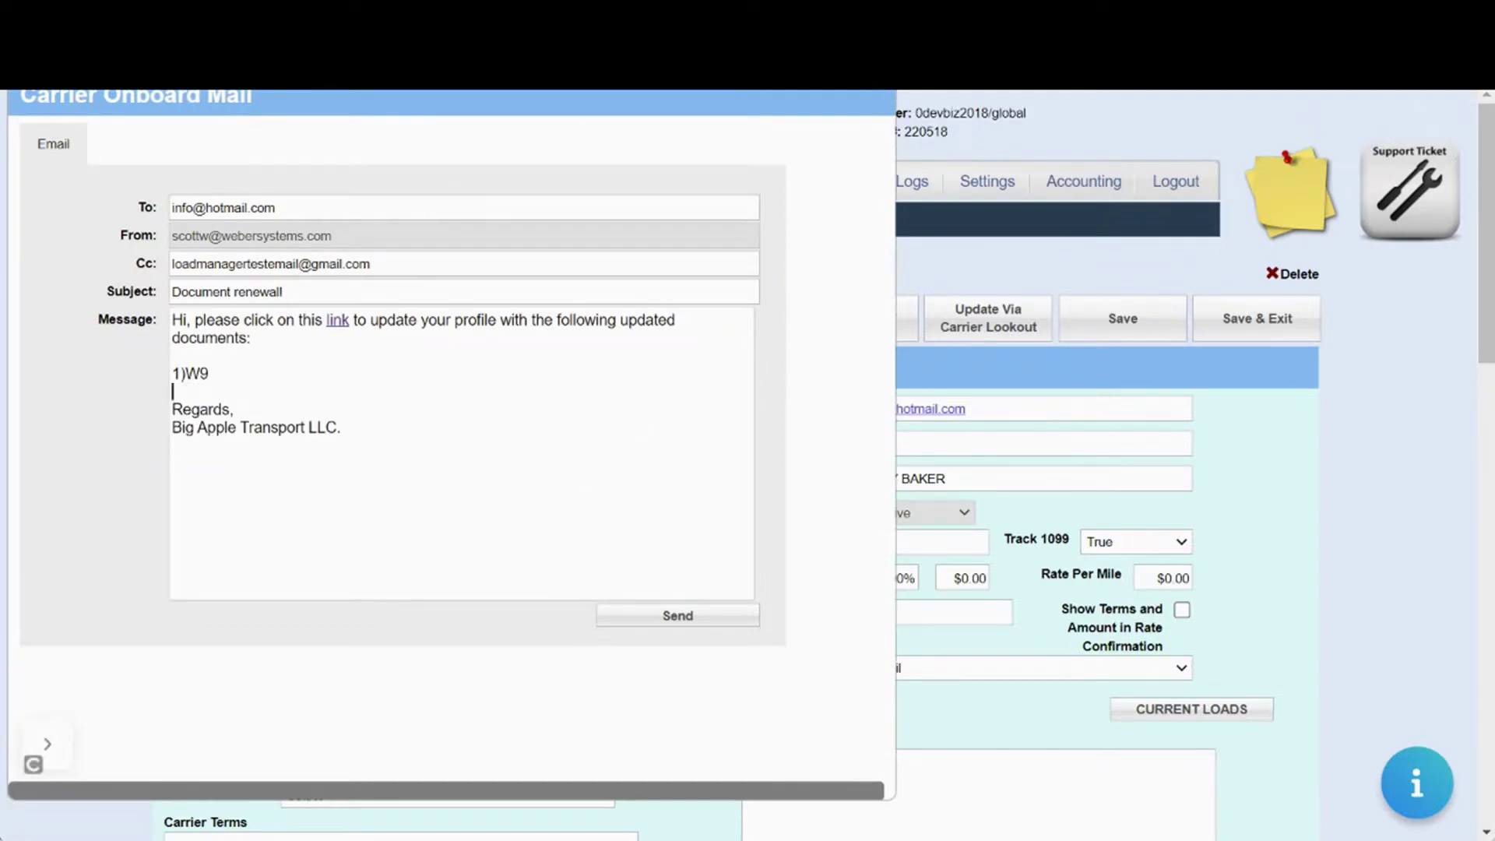
{"action": "left_click", "coordinate": [31, 759]}
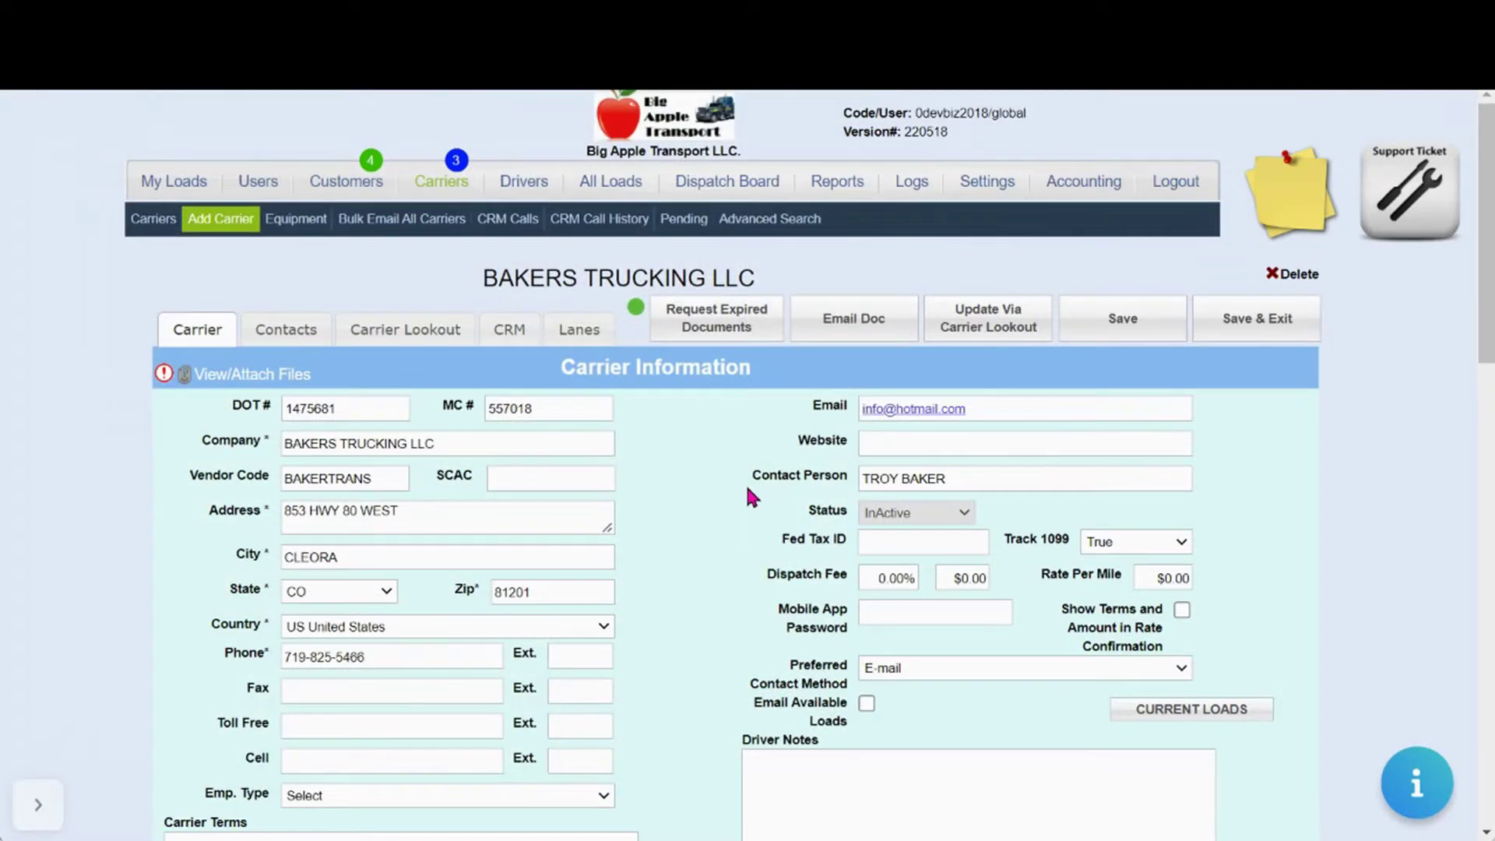